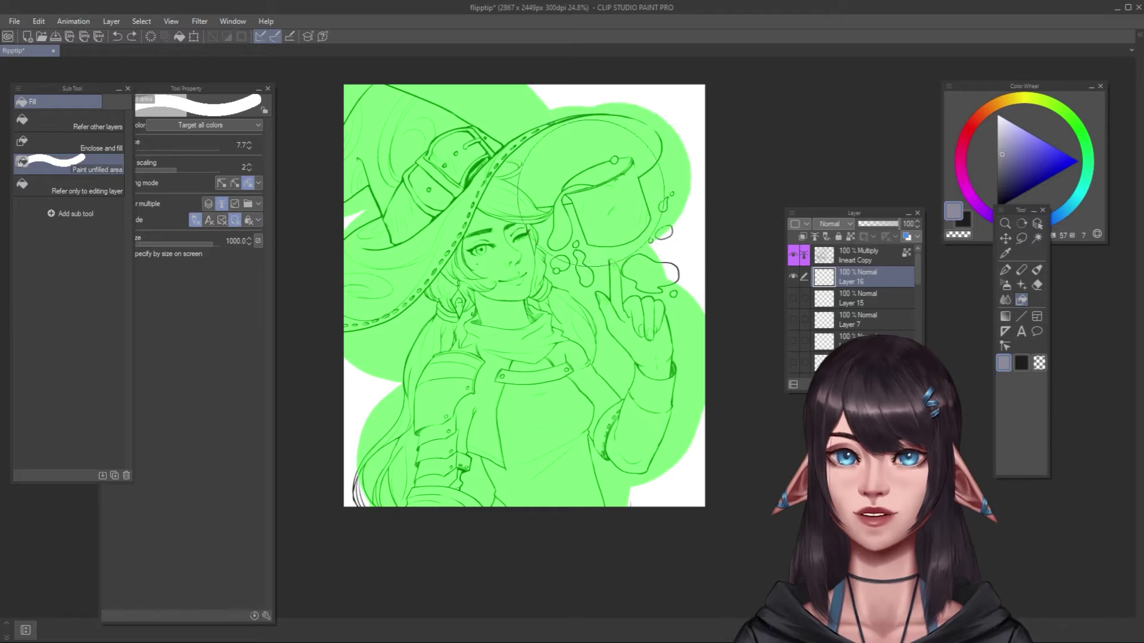
Switch the Fill sub tool to Refer other layers and test-fill the area under the hat top.
click(95, 125)
click(564, 176)
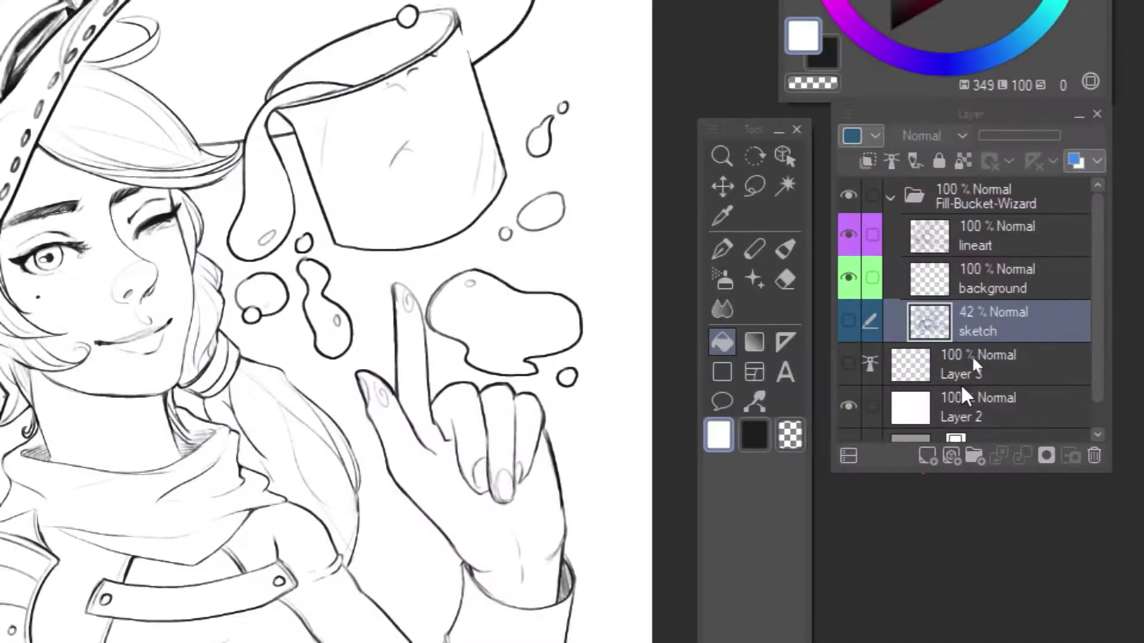
Add a new layer below the sketch, name it 'Color-fill', and give it a red label.
key(ctrl+shift+n)
drag(977, 321, 998, 384)
double_click(959, 365)
text(Color-fill)
key(Return)
click(1079, 161)
click(709, 277)
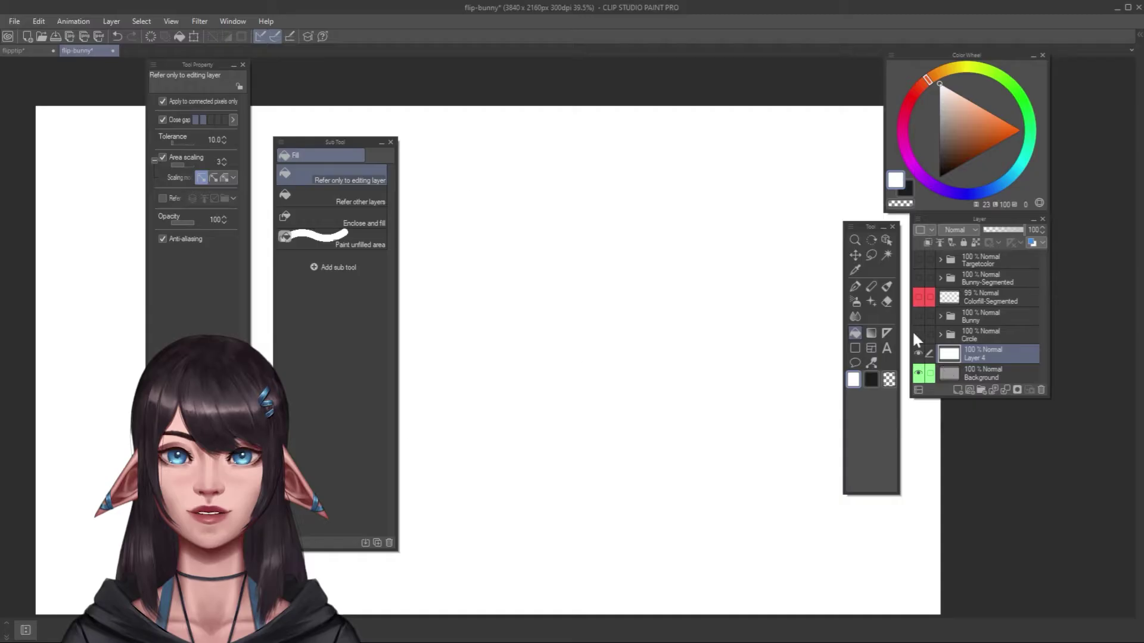
In the bunny document's Circle folder, test tan, purple and cyan fills on colorfill, undoing the last.
click(915, 328)
click(940, 320)
click(953, 358)
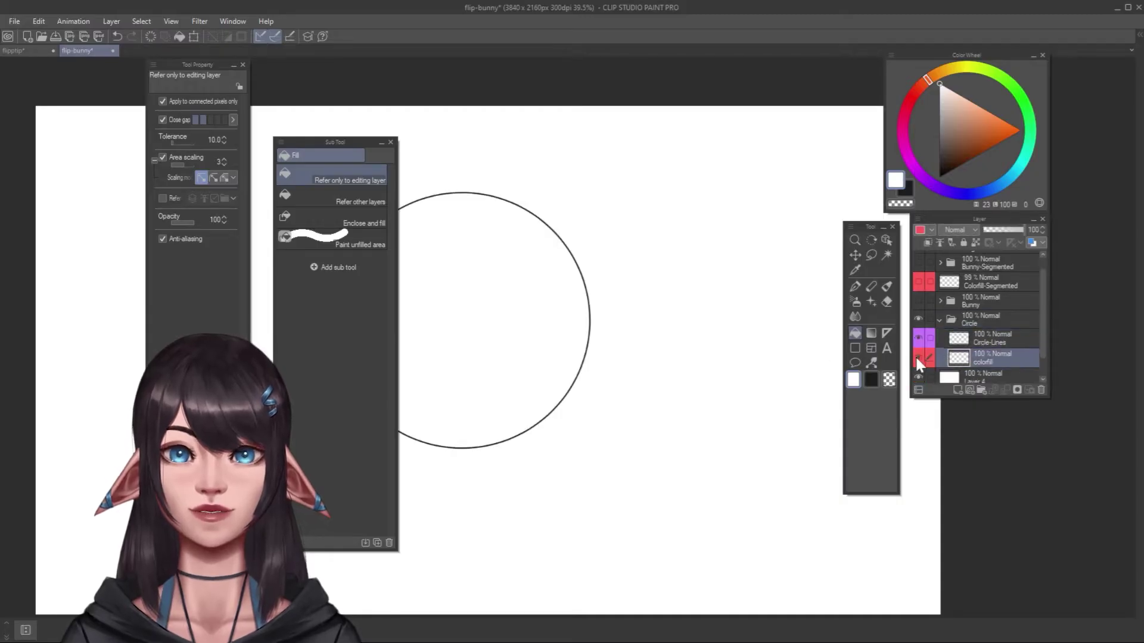
click(958, 118)
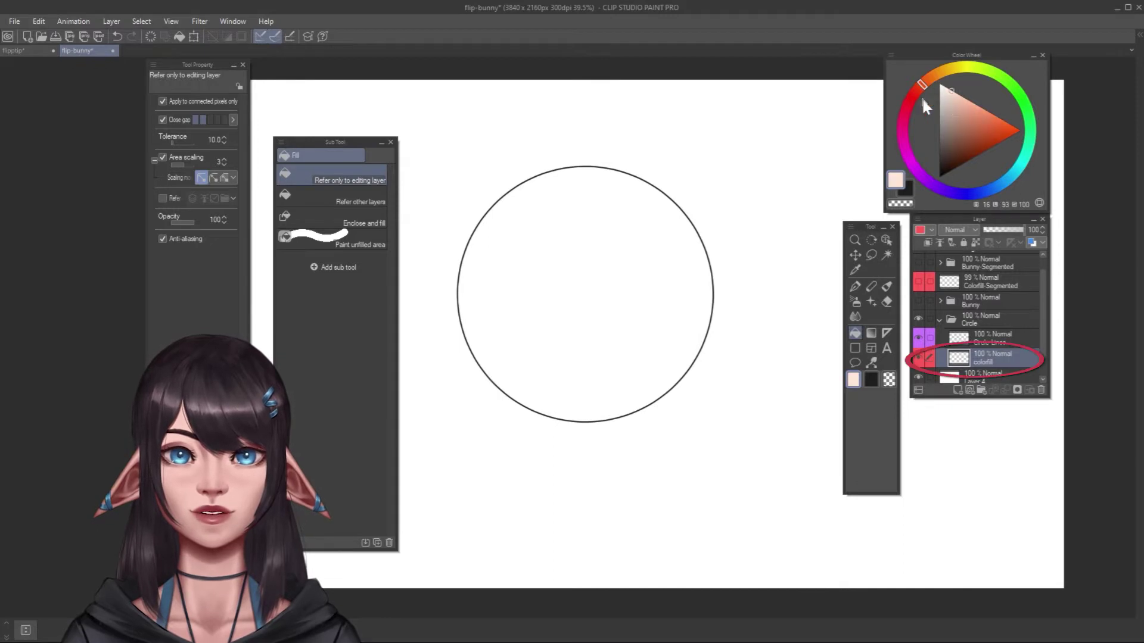
click(764, 197)
click(977, 196)
click(792, 216)
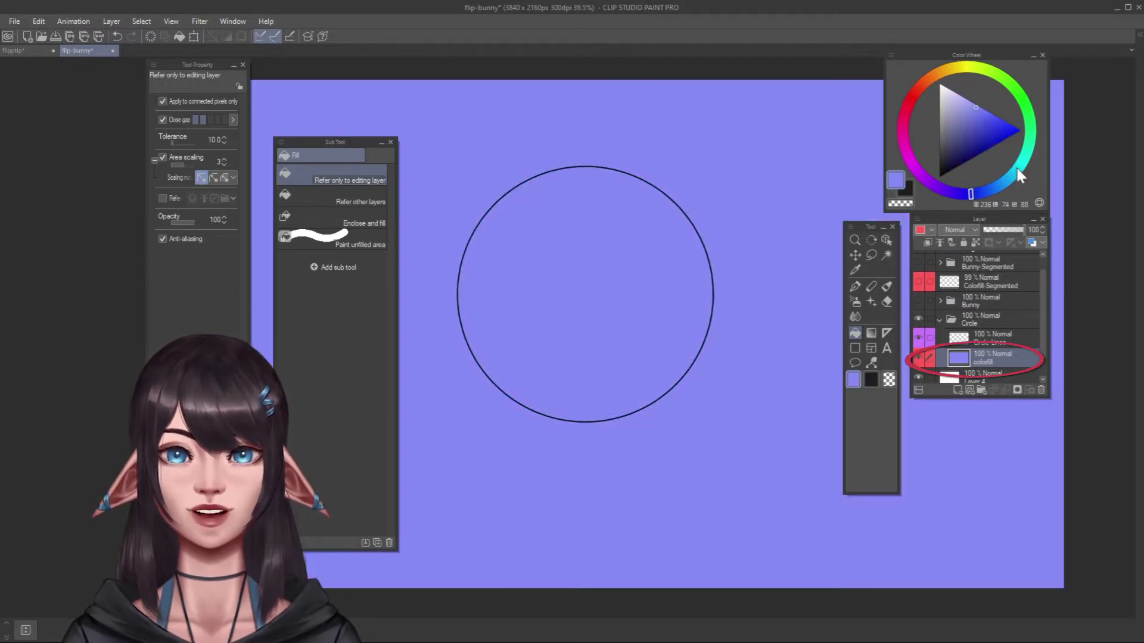
click(1016, 167)
click(701, 177)
key(ctrl+z)
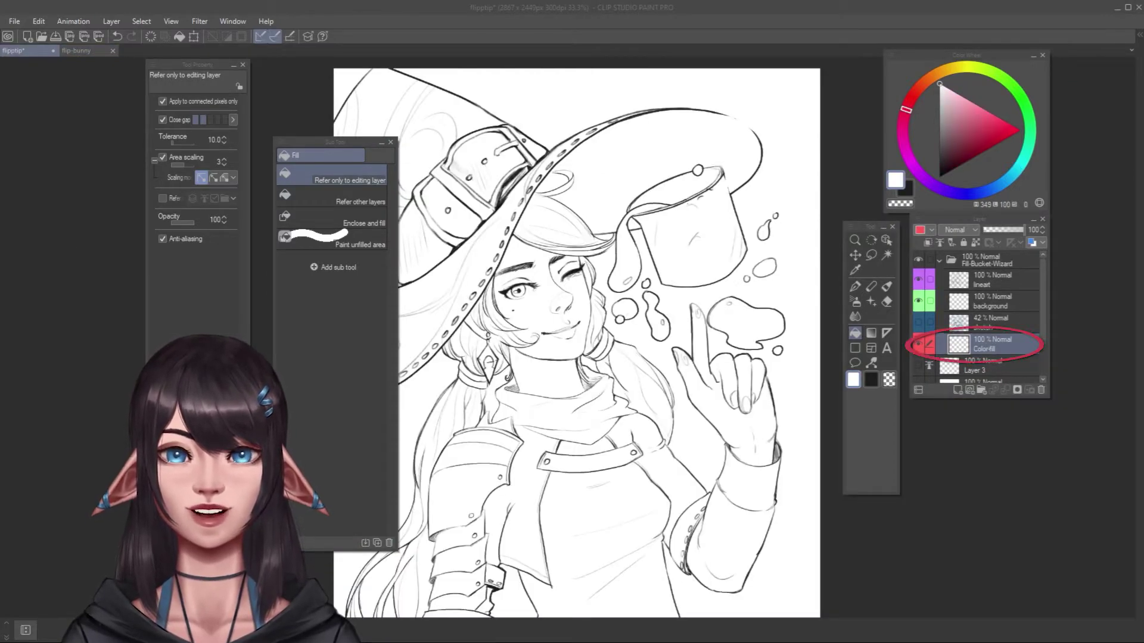
Test pink, purple and beige fills on the witch's colour layer, then undo them.
click(706, 244)
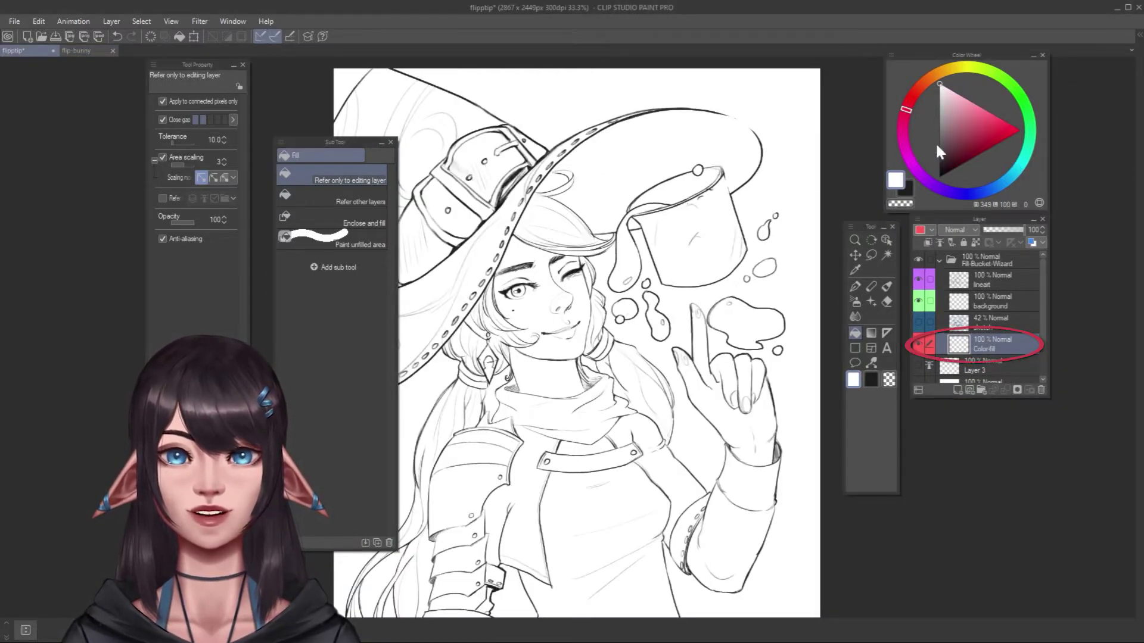
click(802, 192)
click(953, 191)
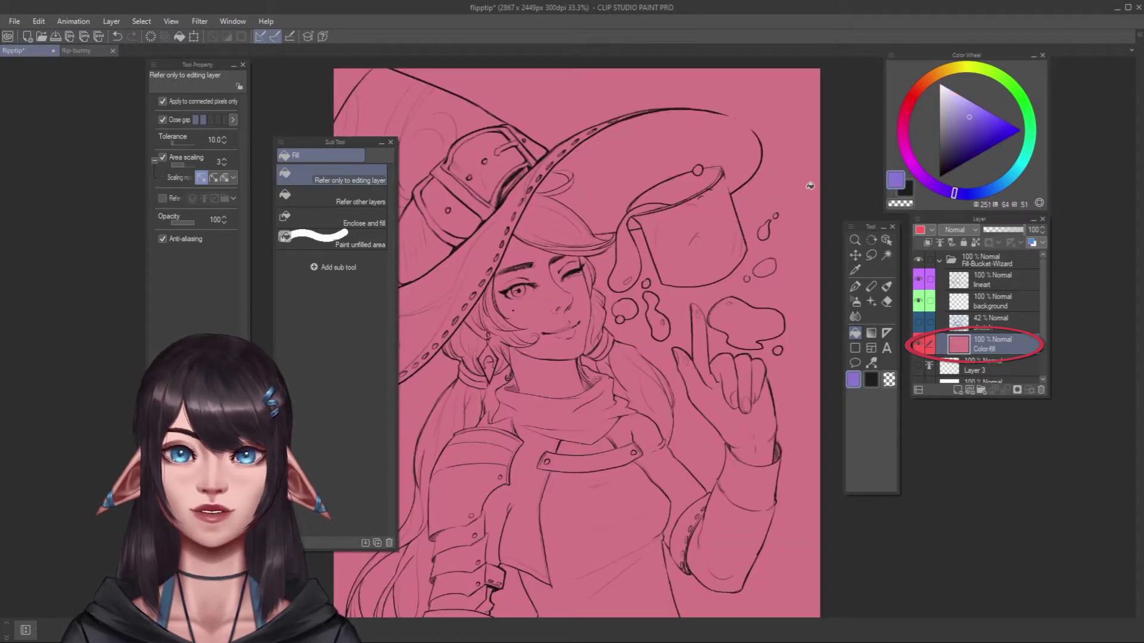
drag(899, 128, 927, 80)
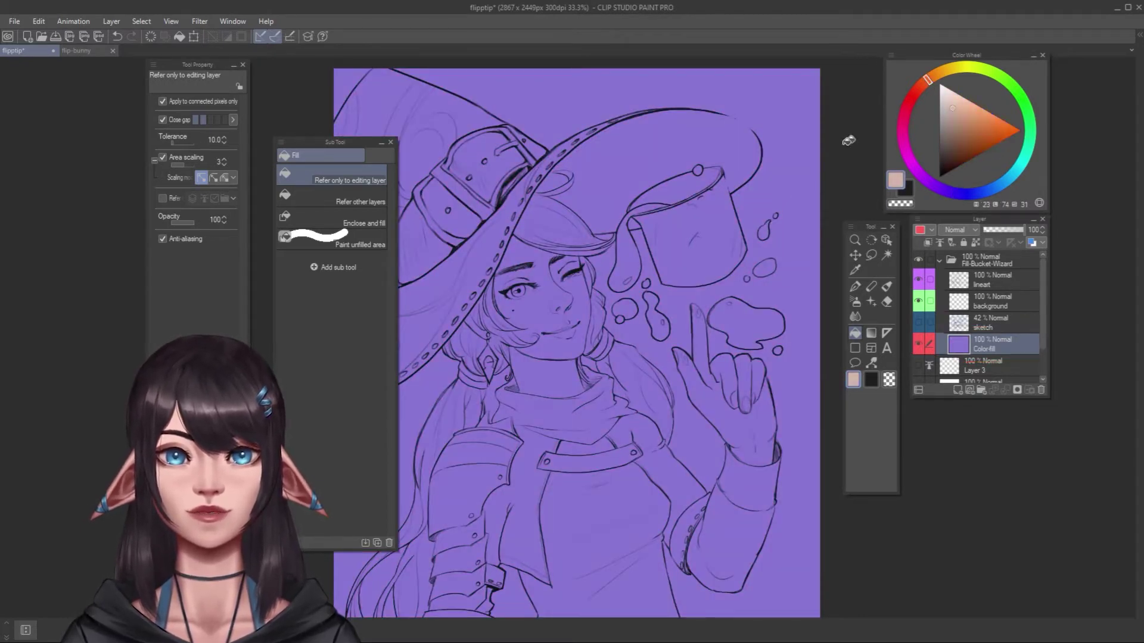
click(667, 235)
key(ctrl+z)
key(ctrl+z)
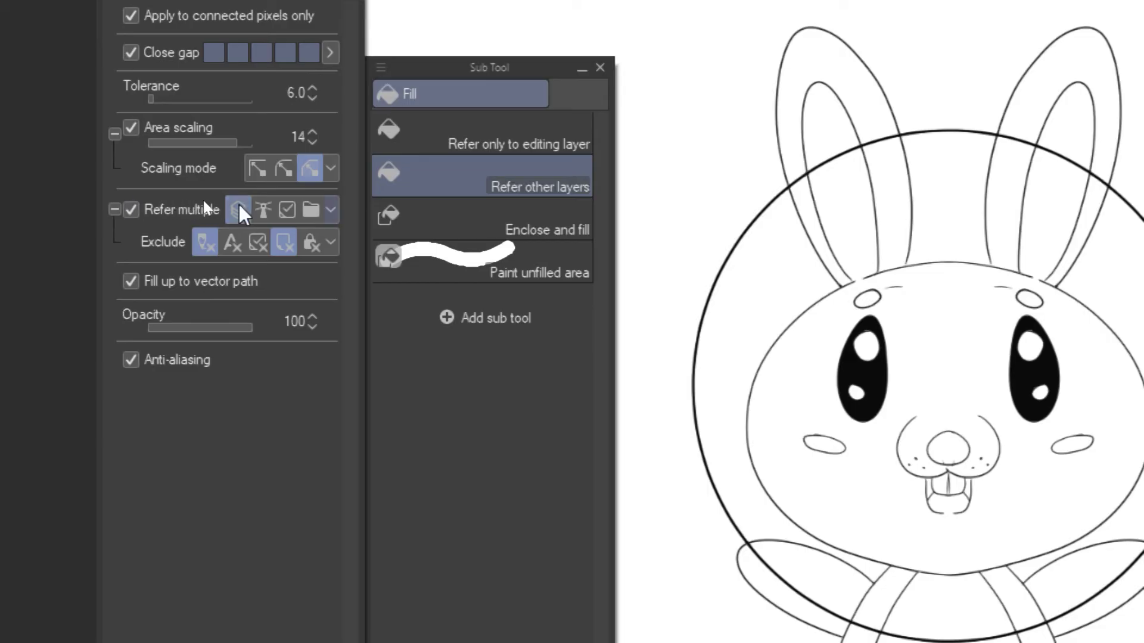
Fill the bunny's right cheek, nose and left cheek pink, referring to all layers.
click(239, 209)
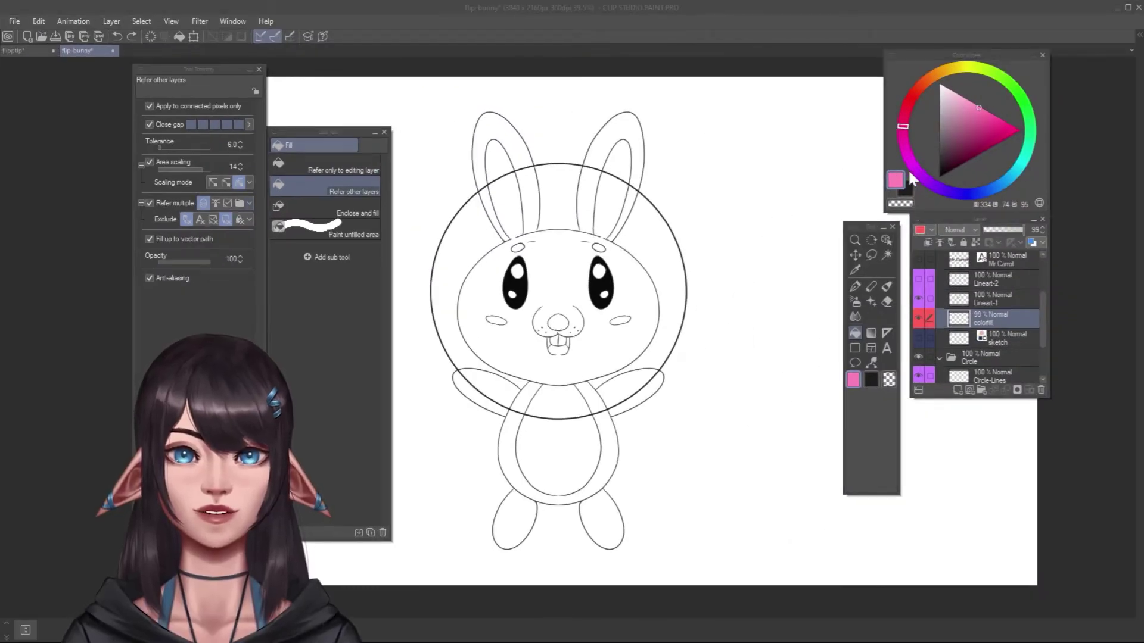
click(824, 294)
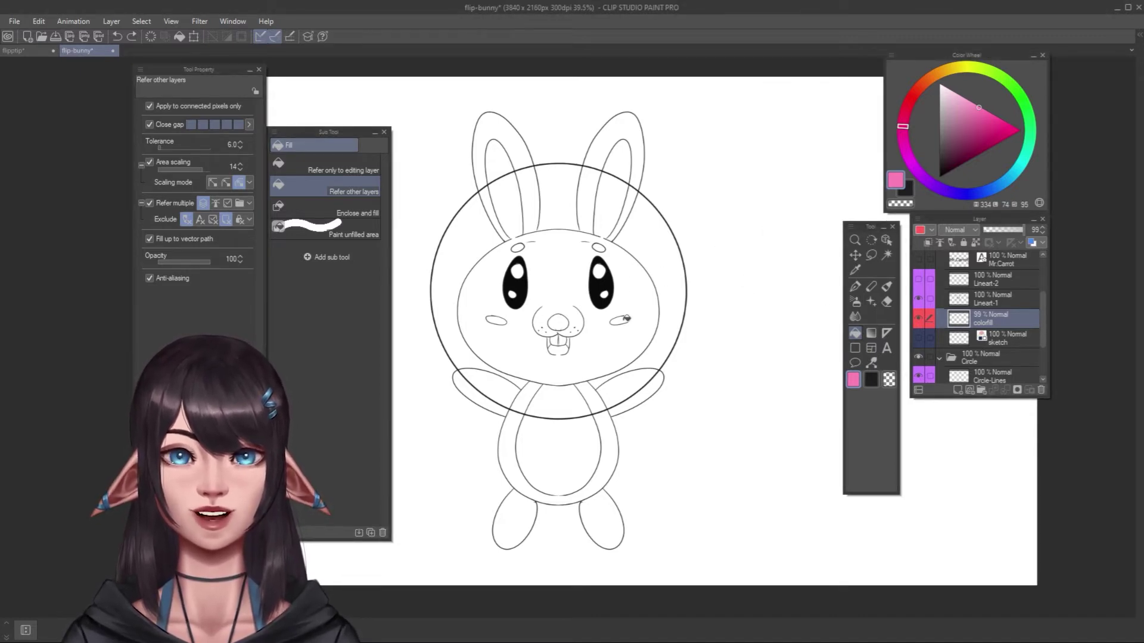
click(621, 320)
click(558, 322)
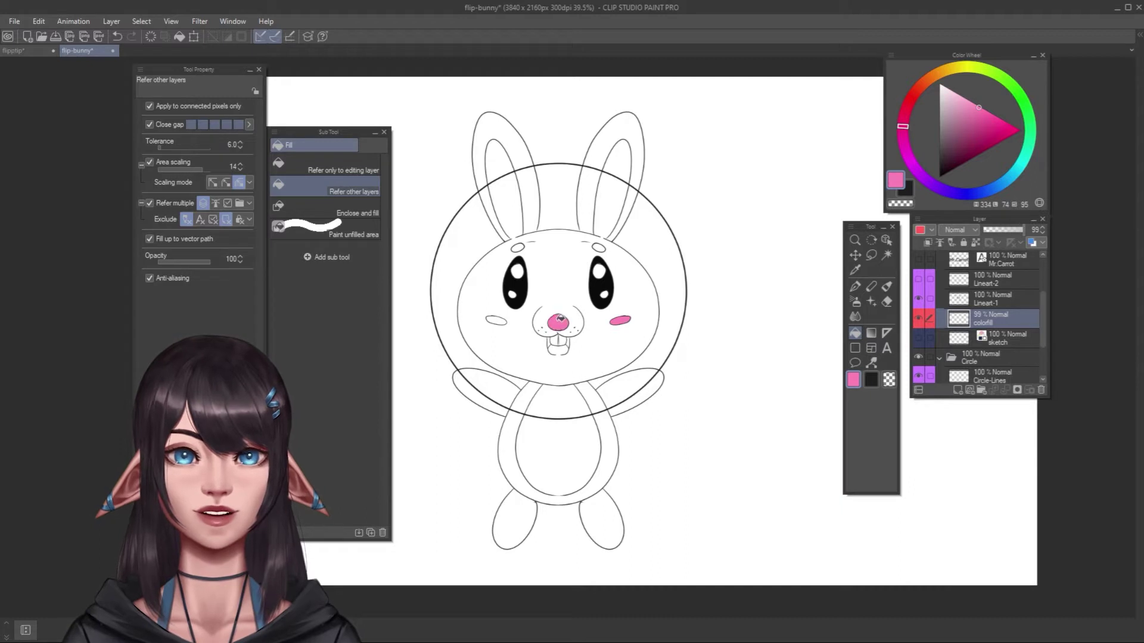
click(497, 320)
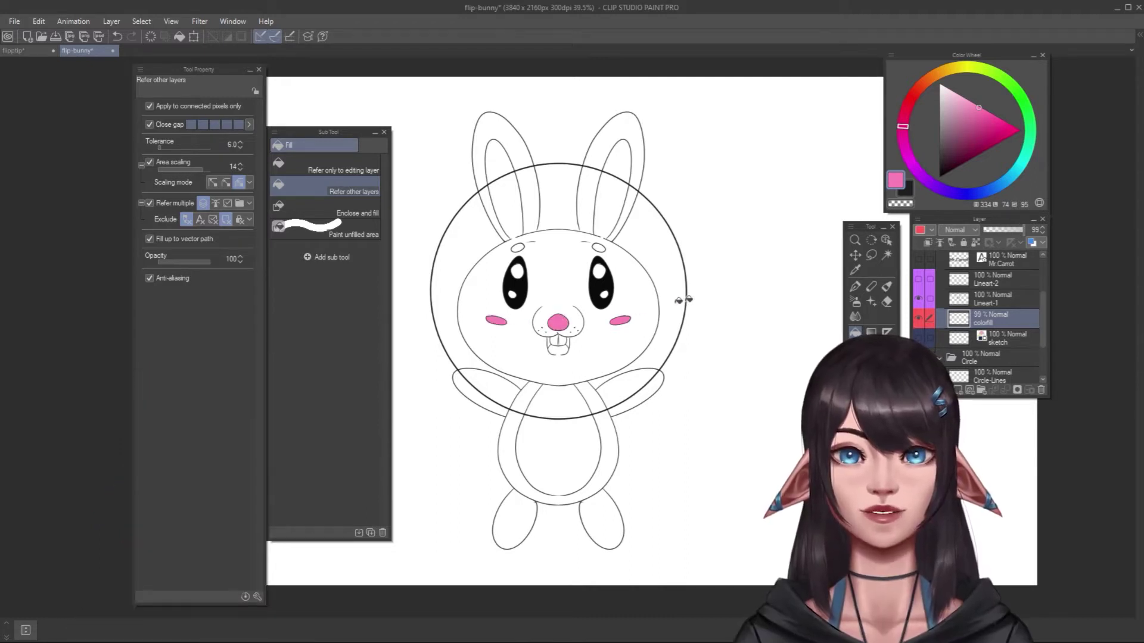
Fill the right and left strap sections light blue.
click(995, 185)
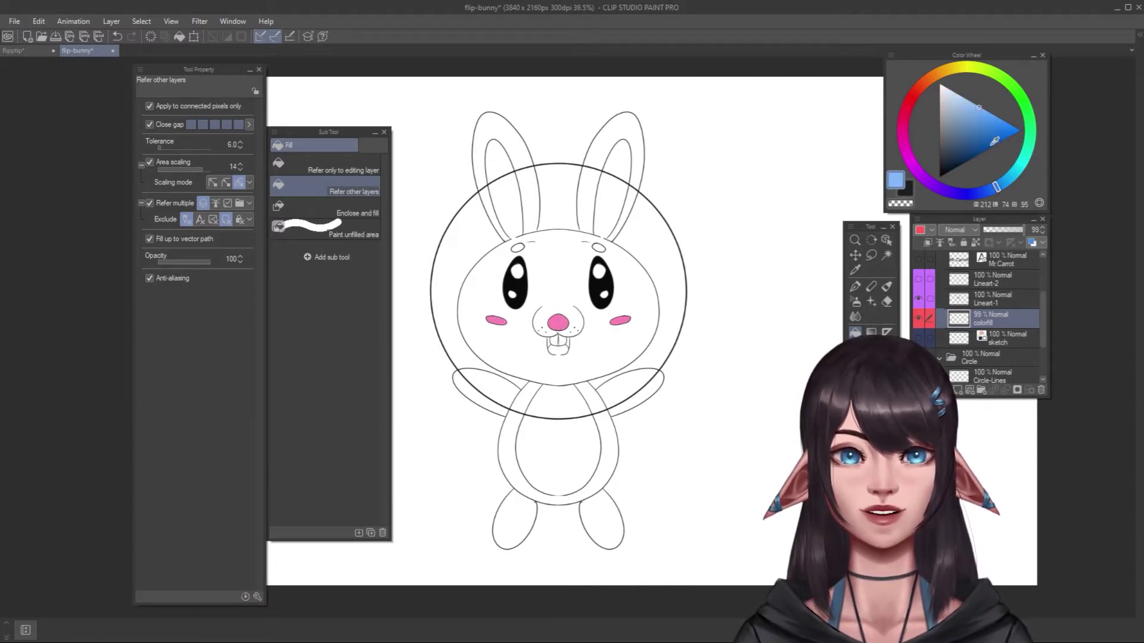
click(593, 395)
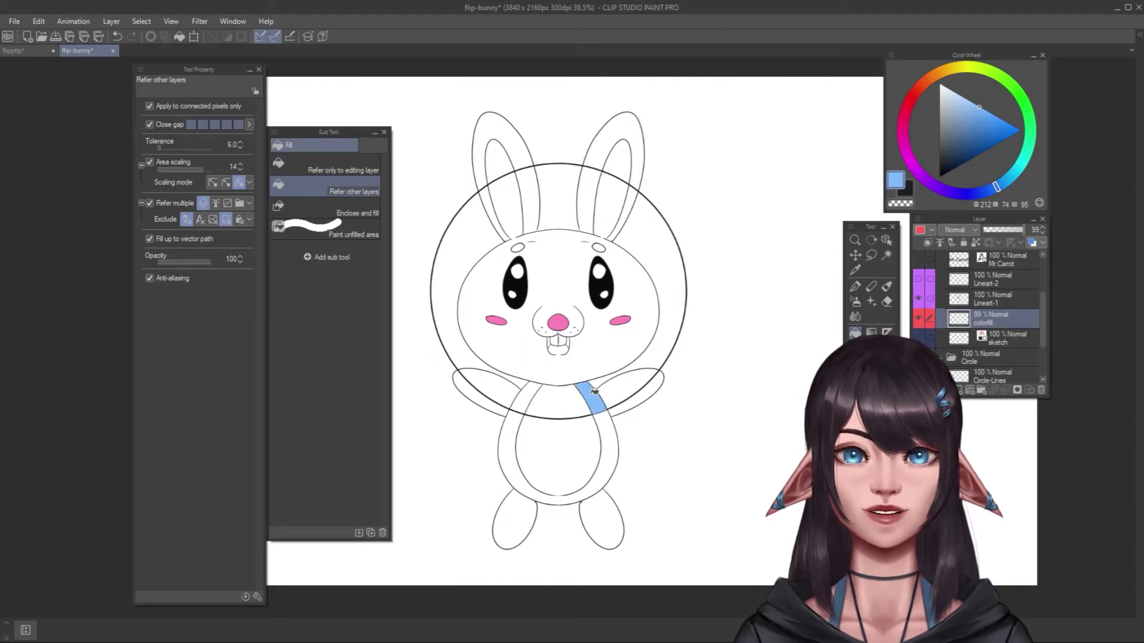
click(536, 388)
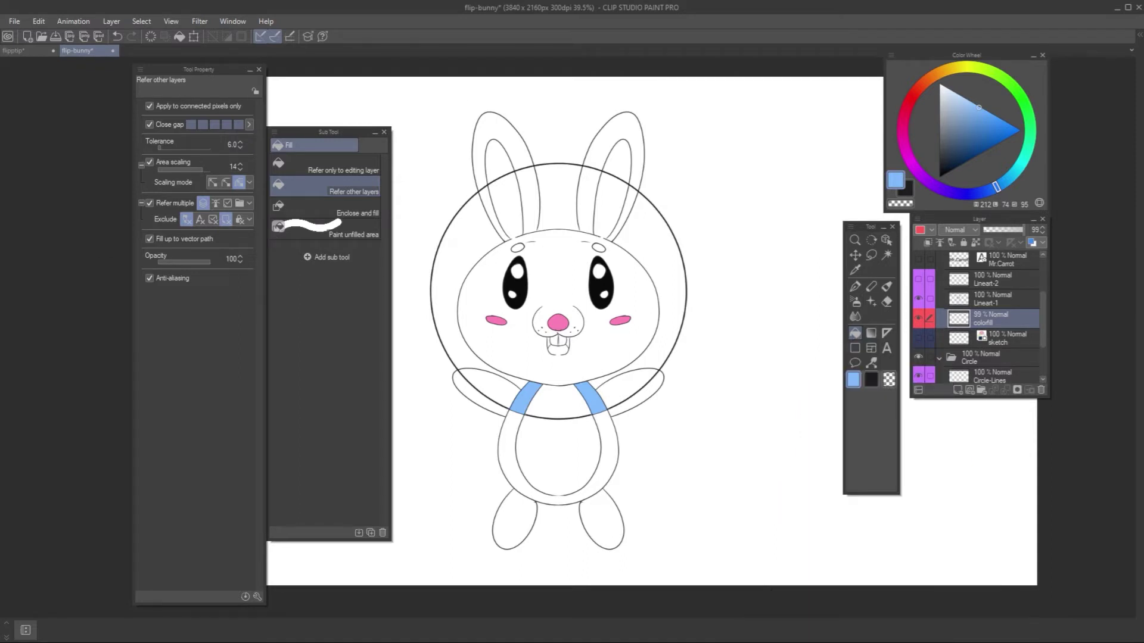
Reopen the Tool Property panel from the Window menu.
drag(709, 272, 332, 92)
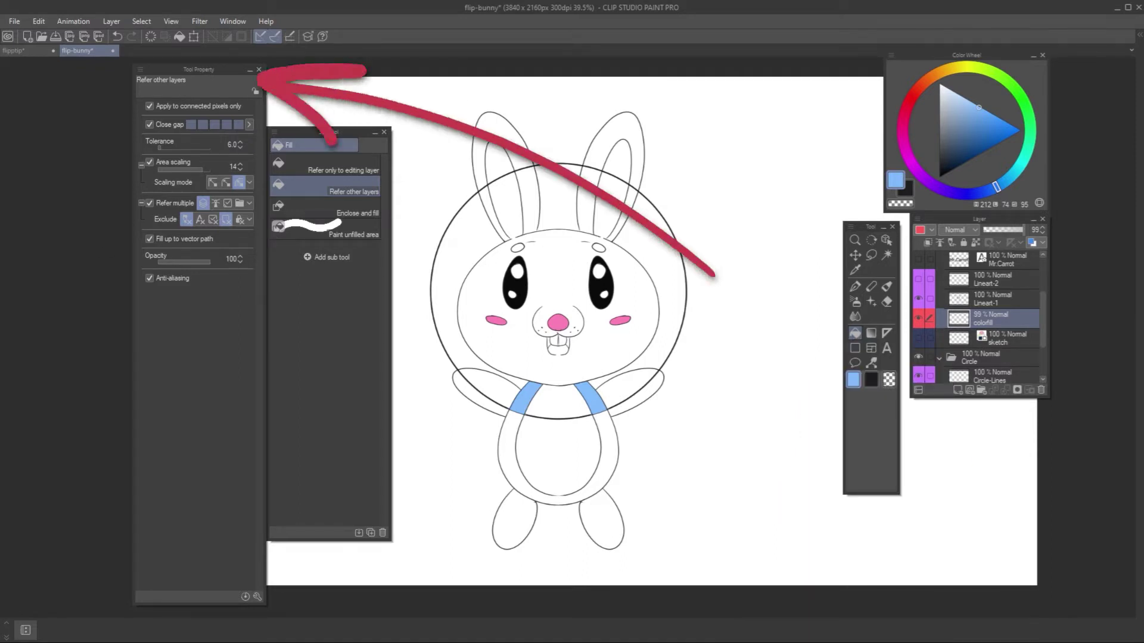
click(258, 70)
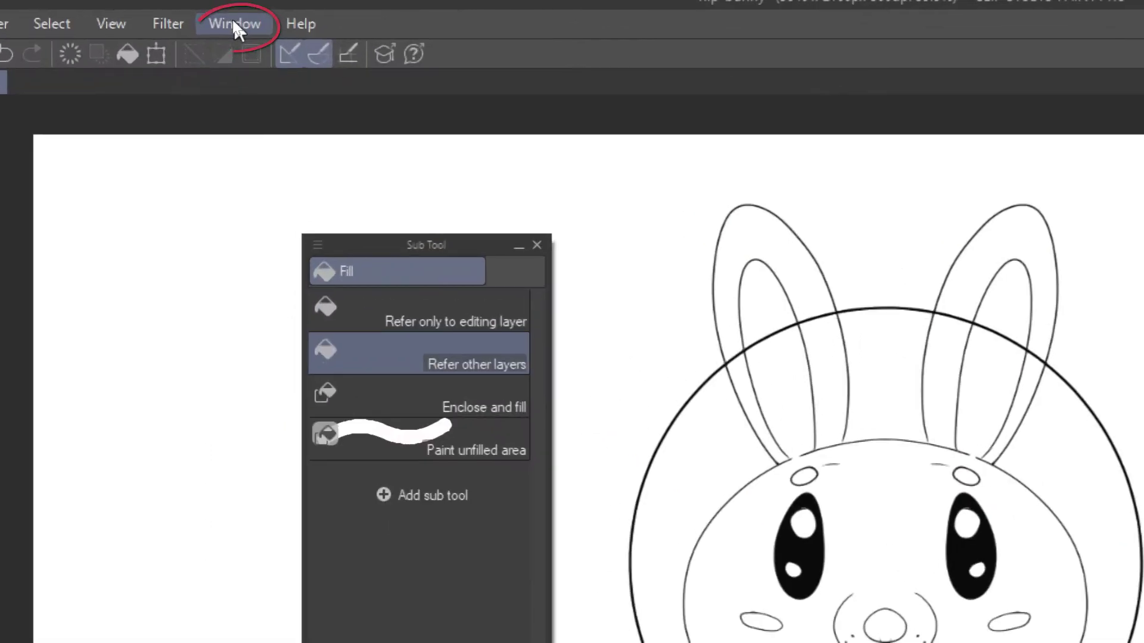
click(233, 23)
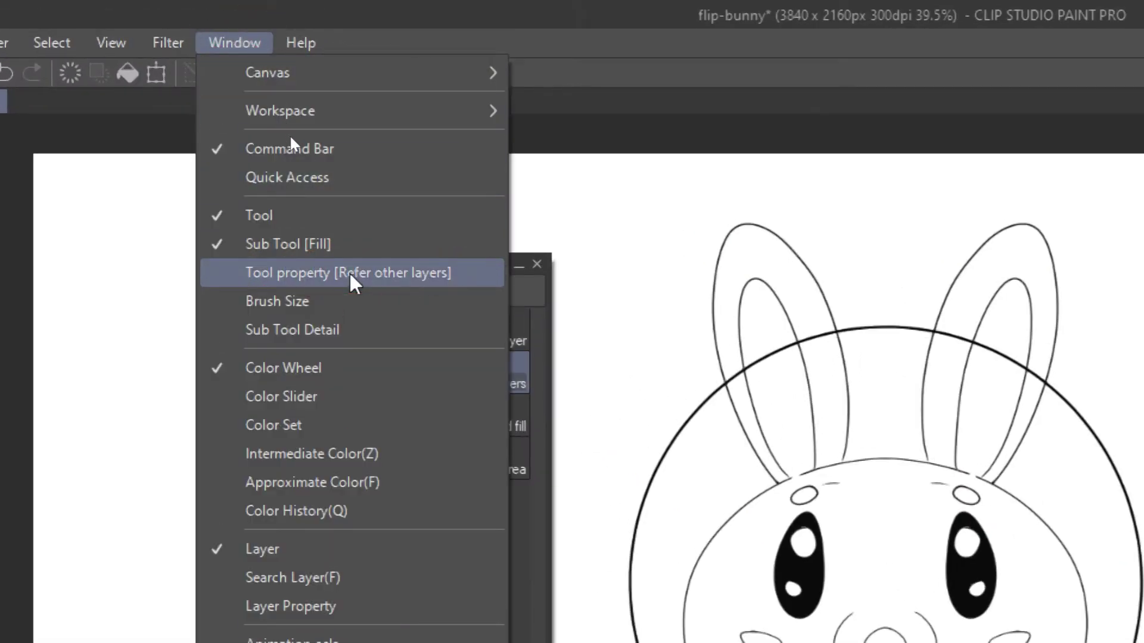
click(353, 276)
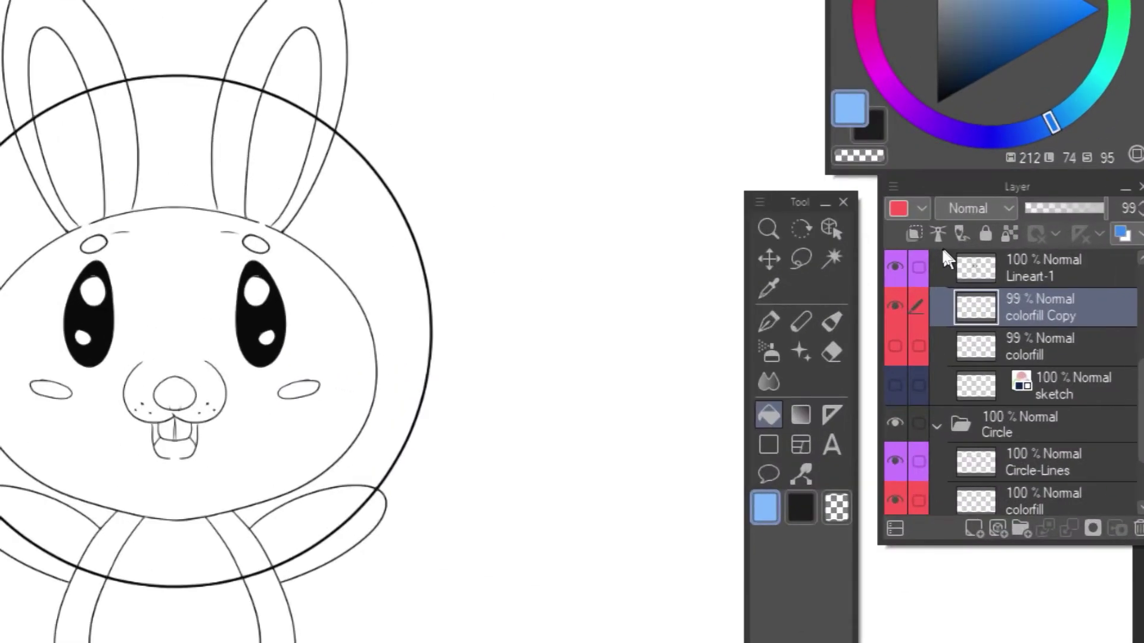
Set Lineart-1 as the reference layer, reselect colorfill Copy, and make fills refer to Reference layer.
click(977, 269)
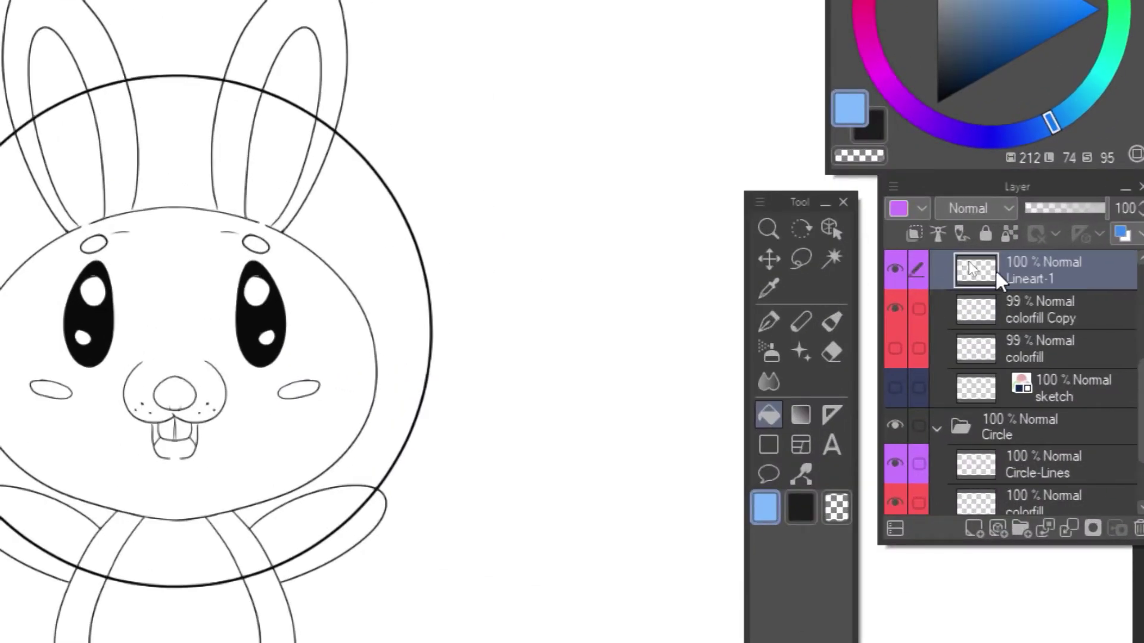
click(938, 235)
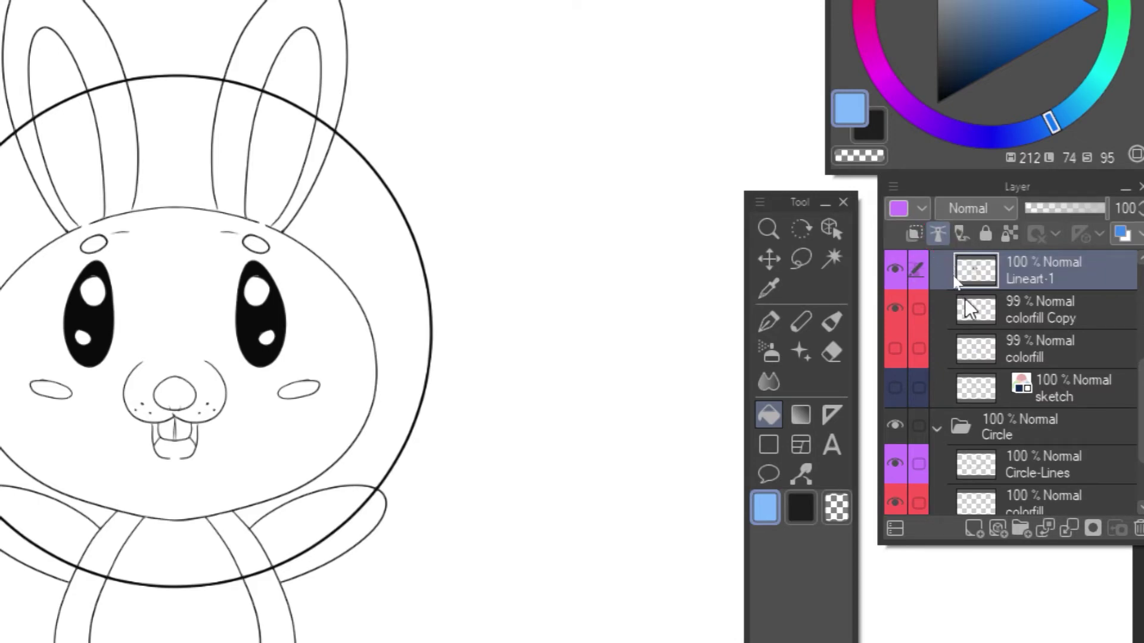
click(966, 305)
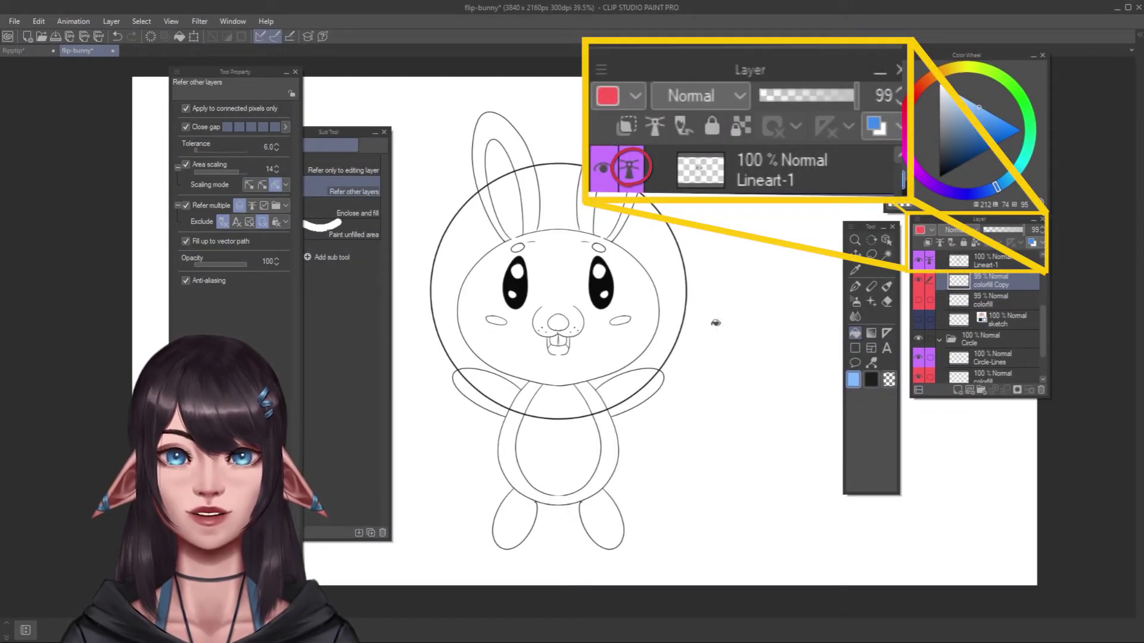
click(251, 205)
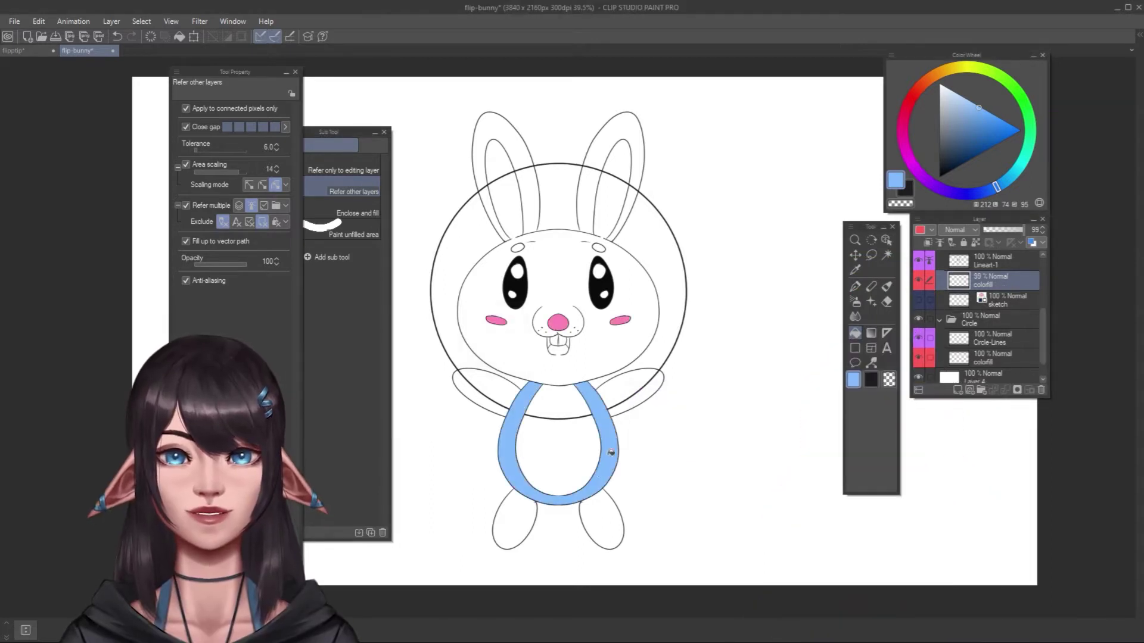
Fill the bunny's body, arms and legs blue and its belly pale cream.
click(631, 390)
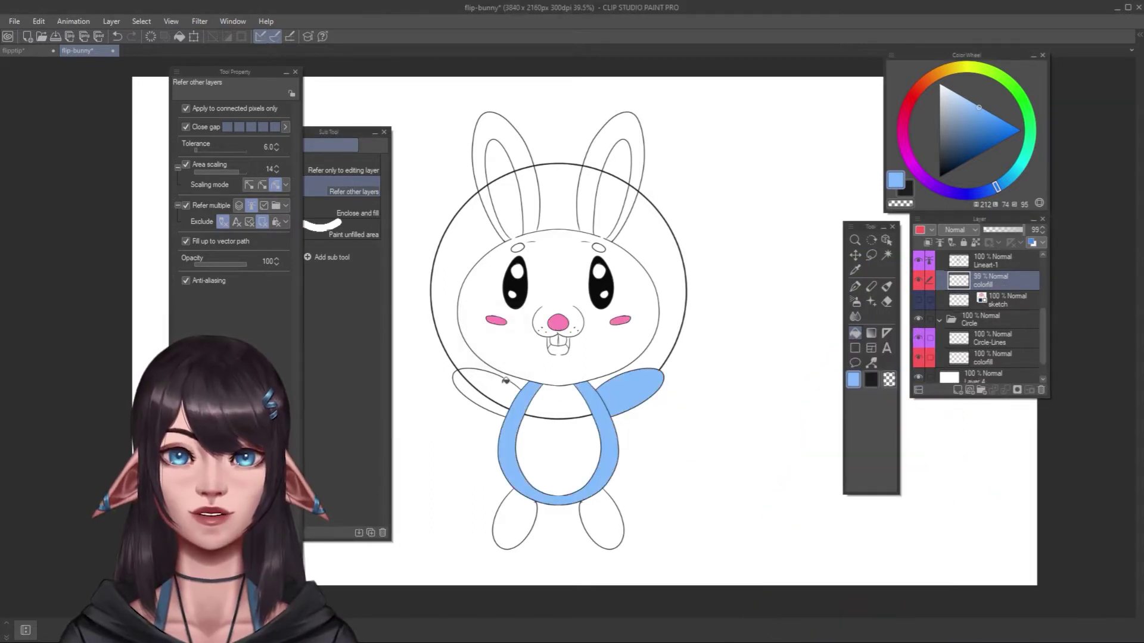
click(484, 390)
click(513, 520)
click(613, 528)
click(943, 72)
click(952, 93)
click(557, 441)
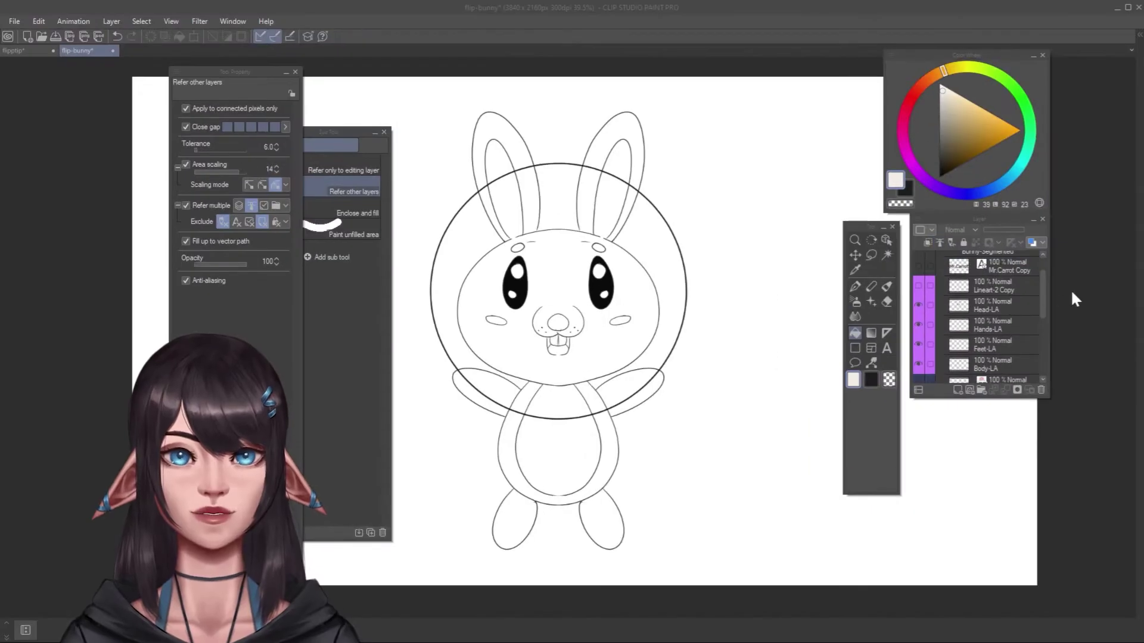
Toggle the Body-LA and Head-LA line art visibility and target the Bunny-Segmented folder for filling.
click(913, 364)
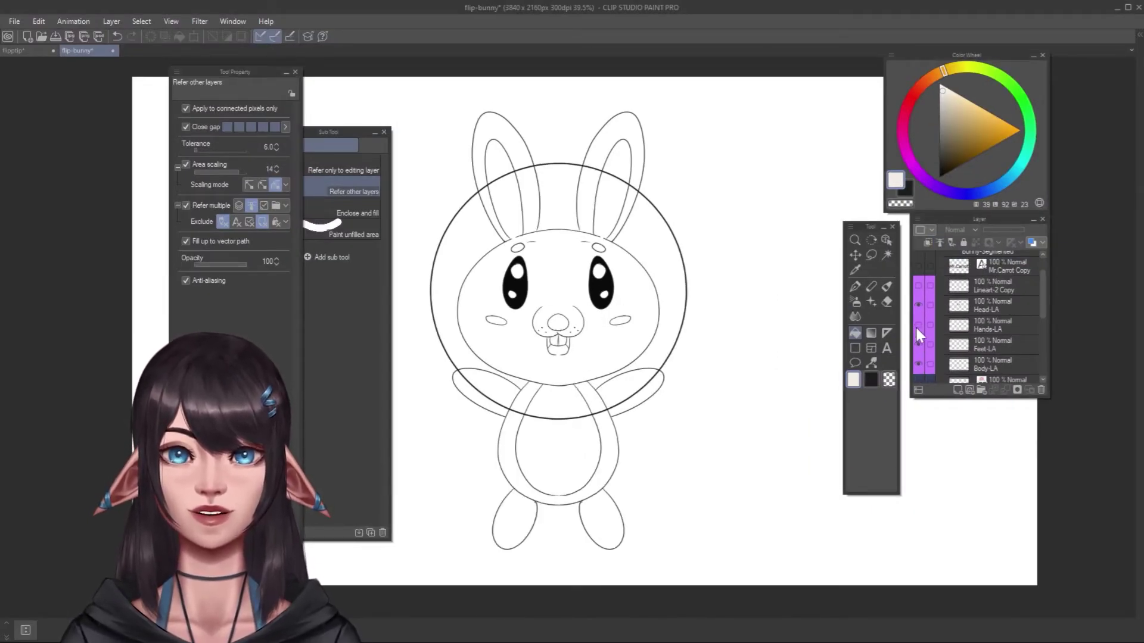
click(917, 305)
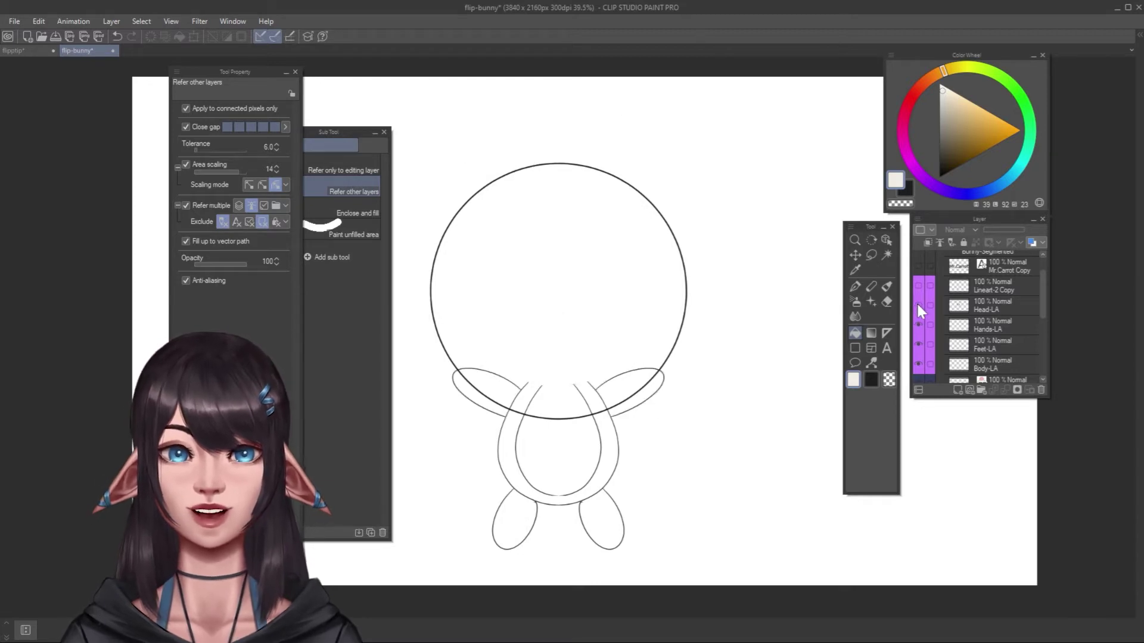
click(918, 305)
scroll(959, 284, up, 1)
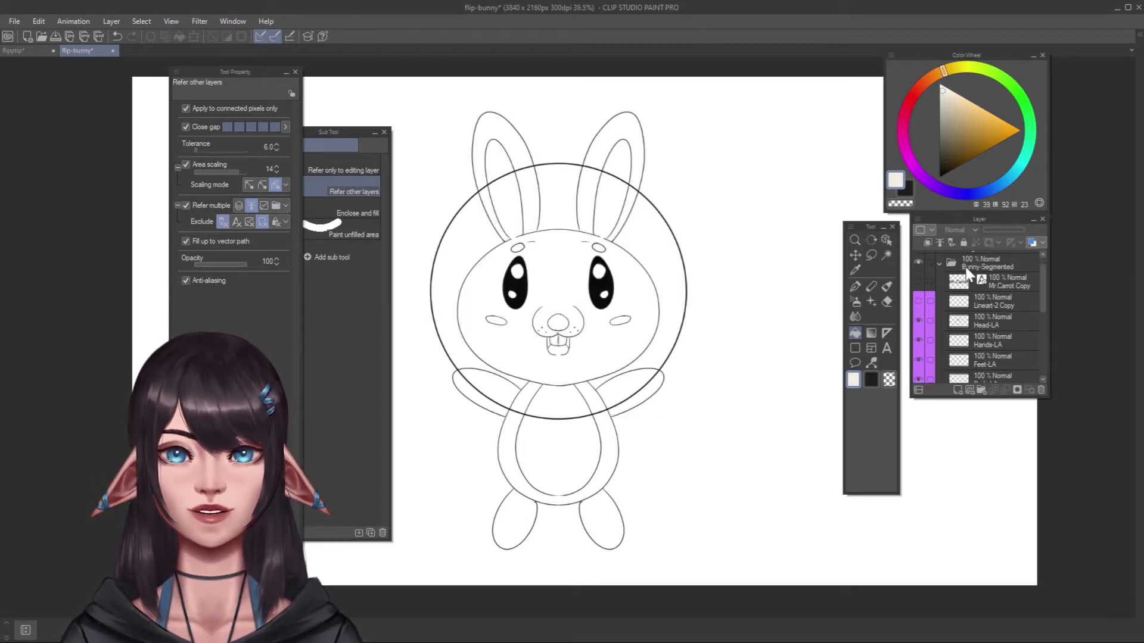
click(965, 266)
scroll(931, 249, down, 1)
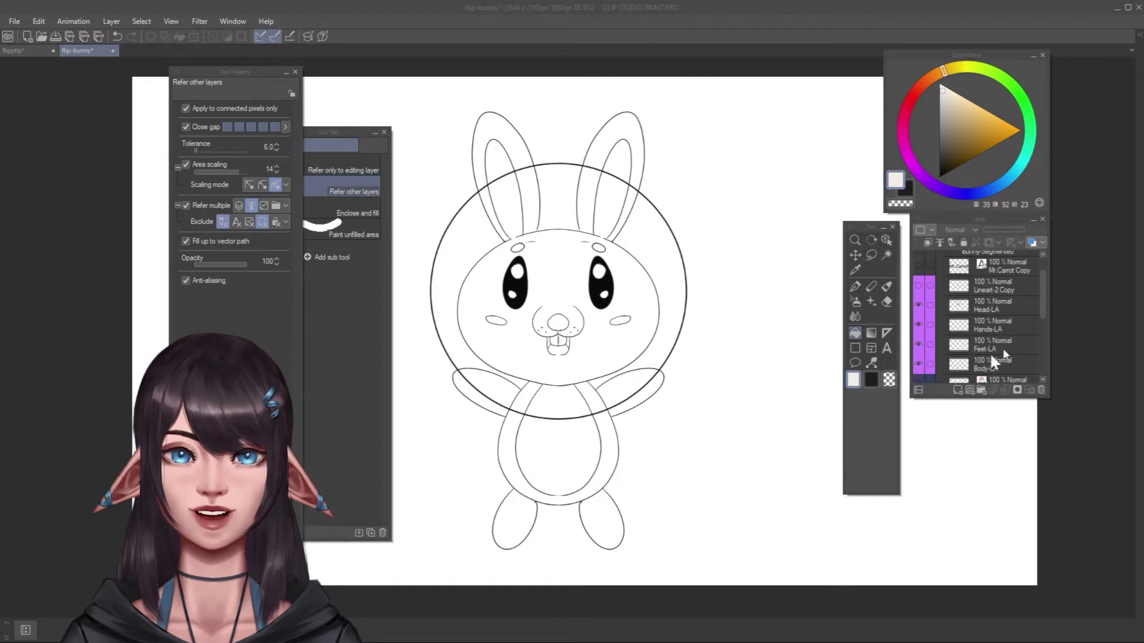
click(914, 368)
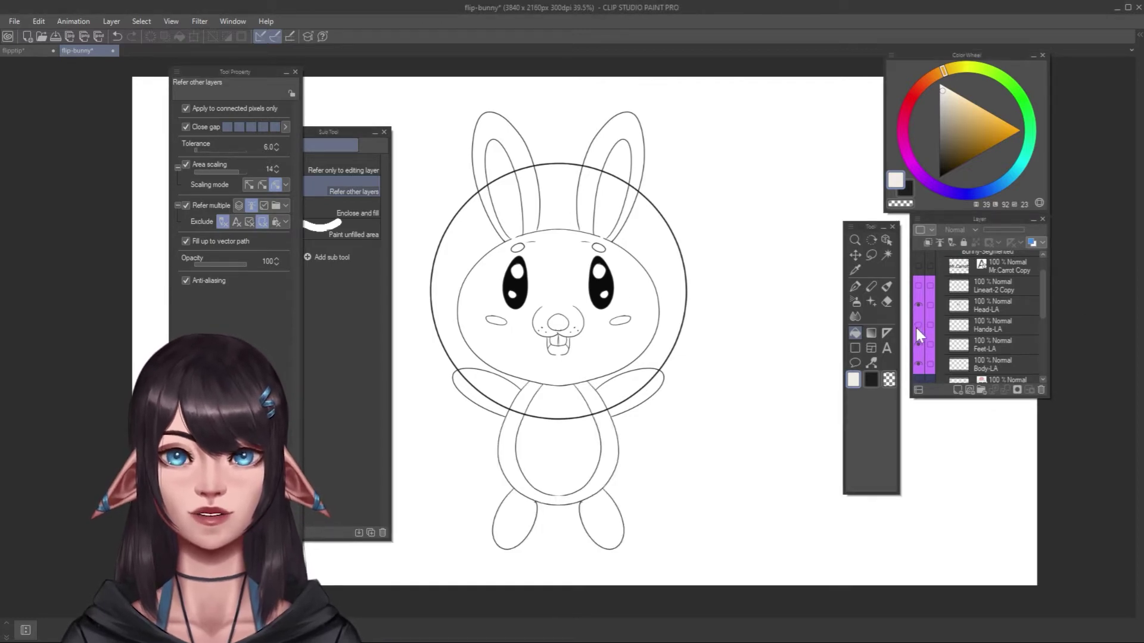
click(917, 304)
click(917, 303)
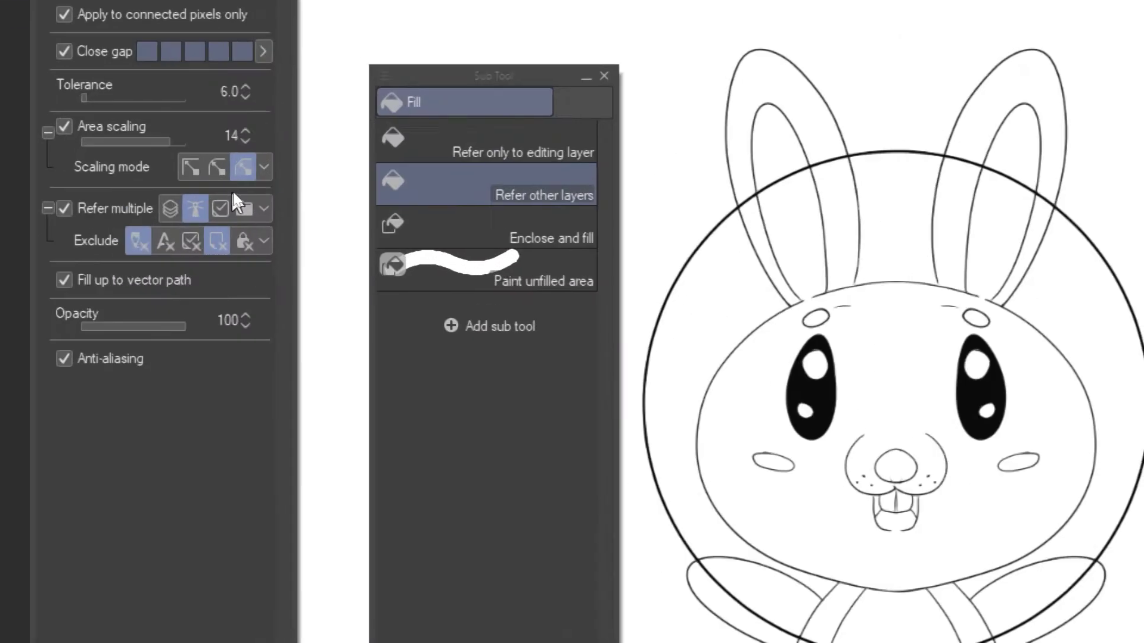
With fills referring to folder layers, fill the body, belly, arms and feet blue, then recolour the belly light grey-blue.
click(243, 208)
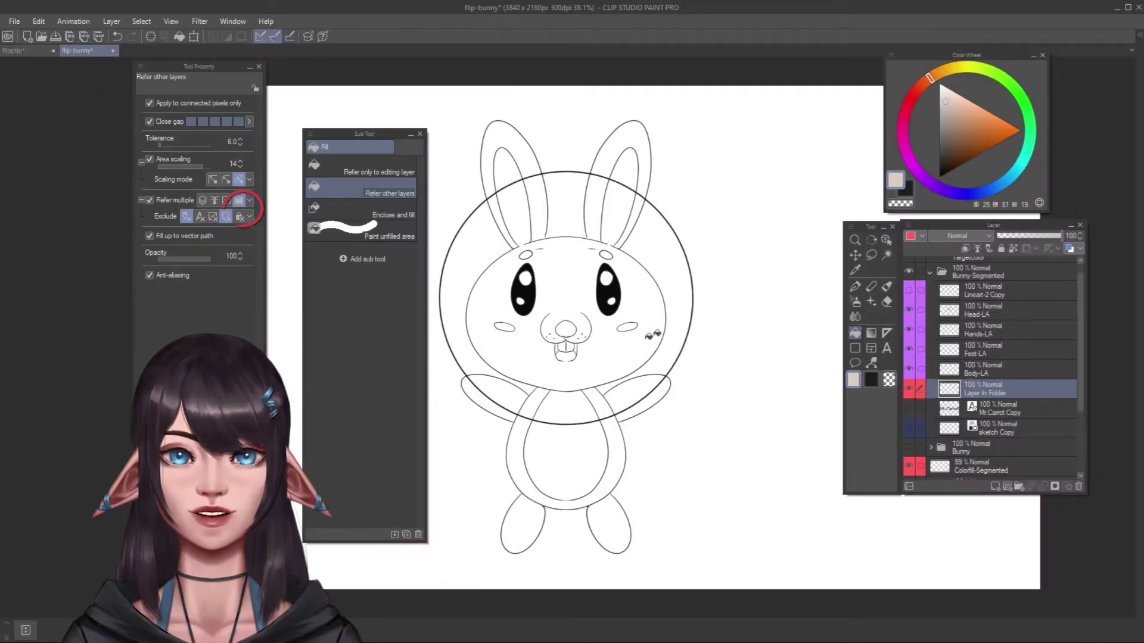
click(611, 442)
click(582, 455)
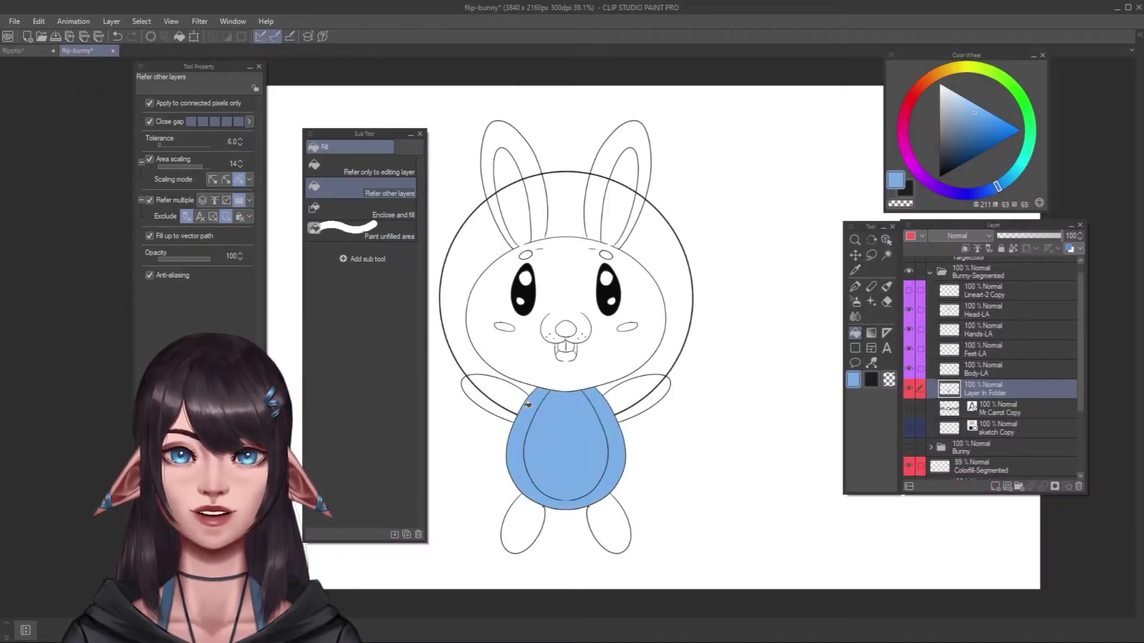
click(513, 390)
click(634, 391)
click(609, 530)
click(541, 511)
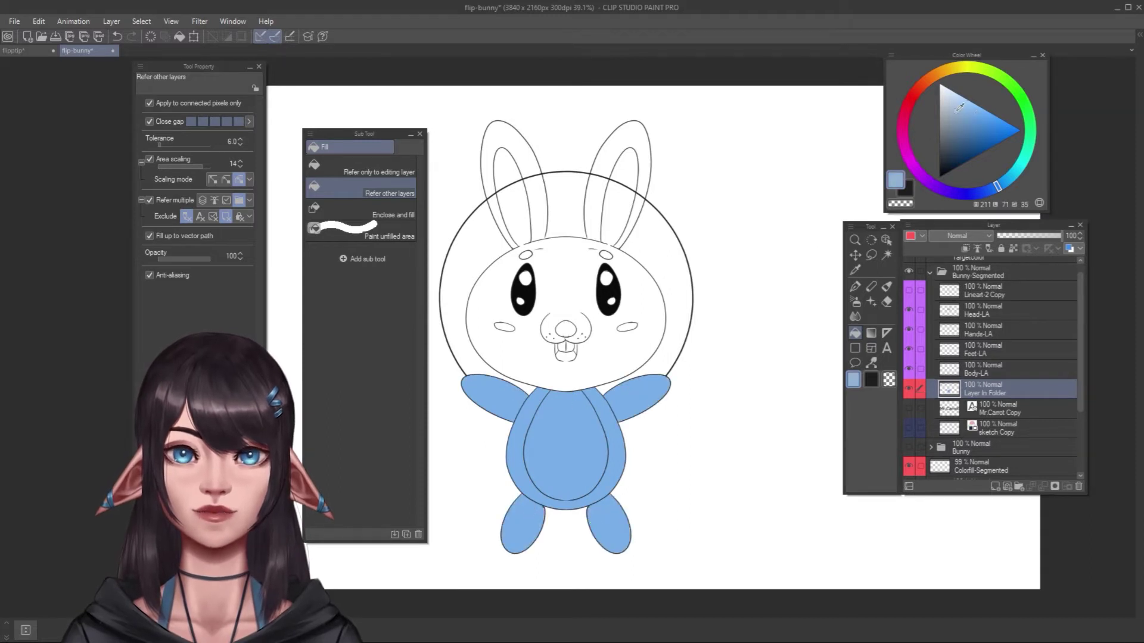
click(591, 403)
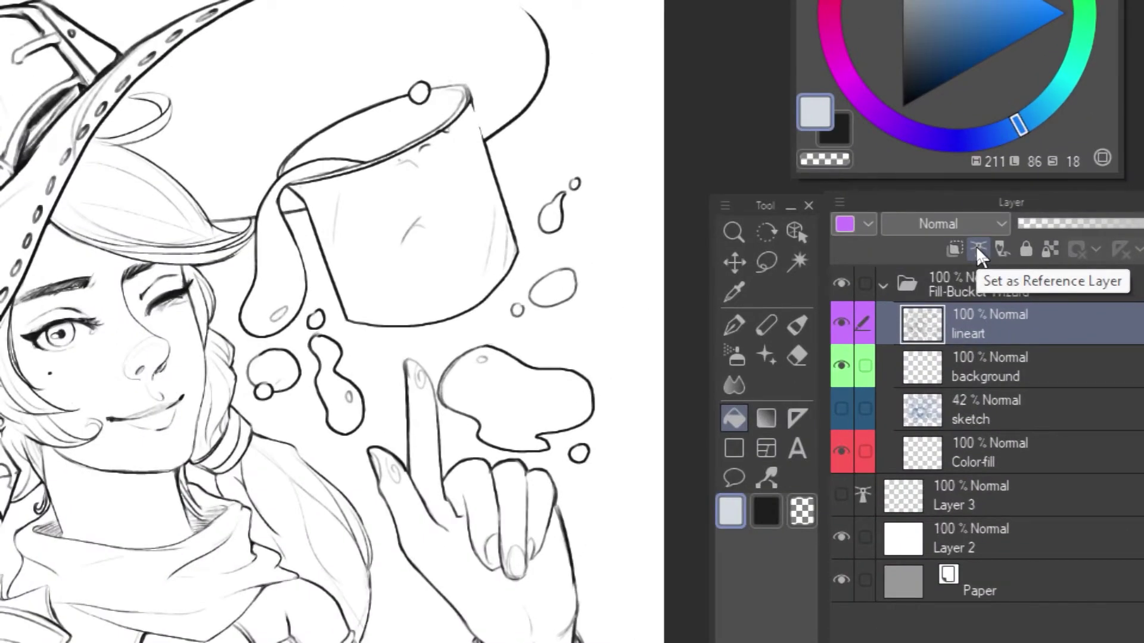
Set the witch's lineart as reference layer, select Color-fill, and make fills refer only to reference layers.
click(977, 248)
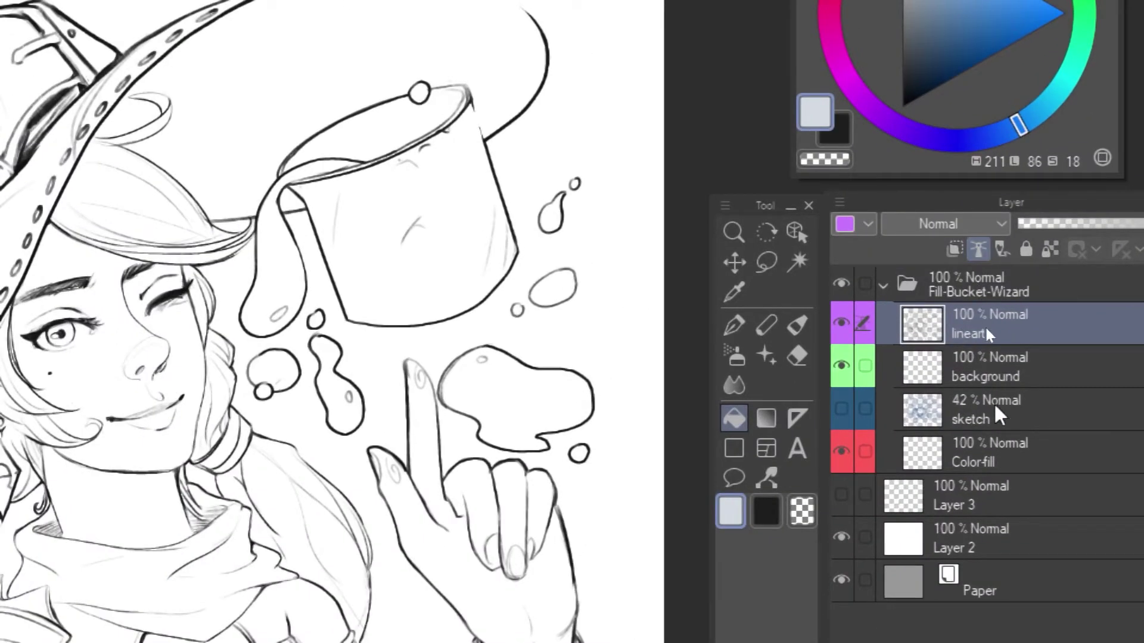
click(977, 462)
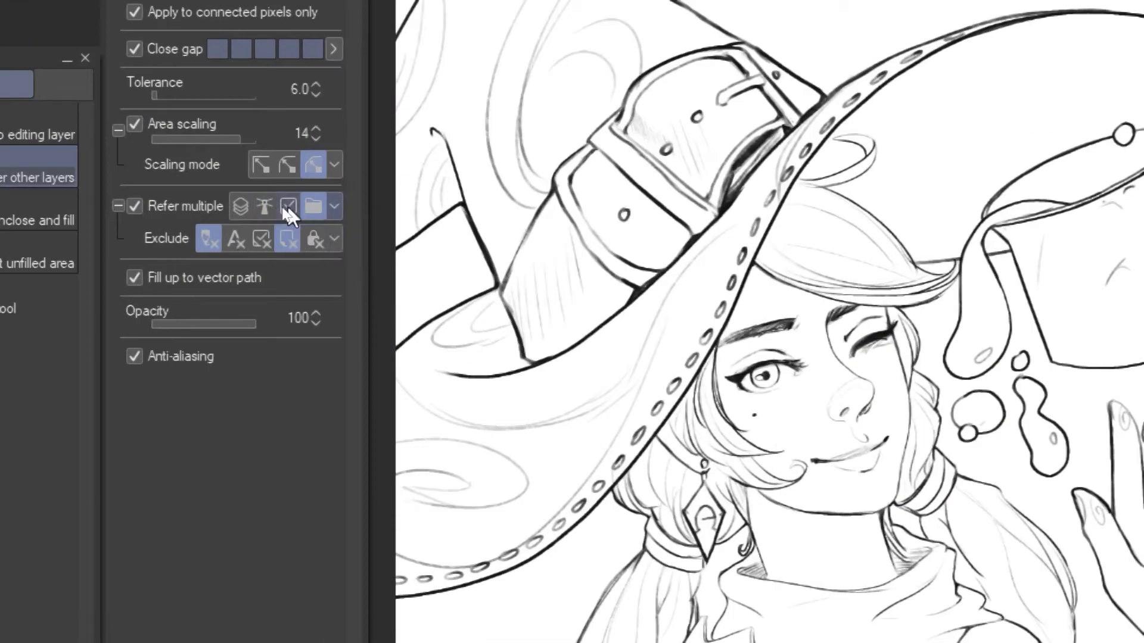
click(278, 206)
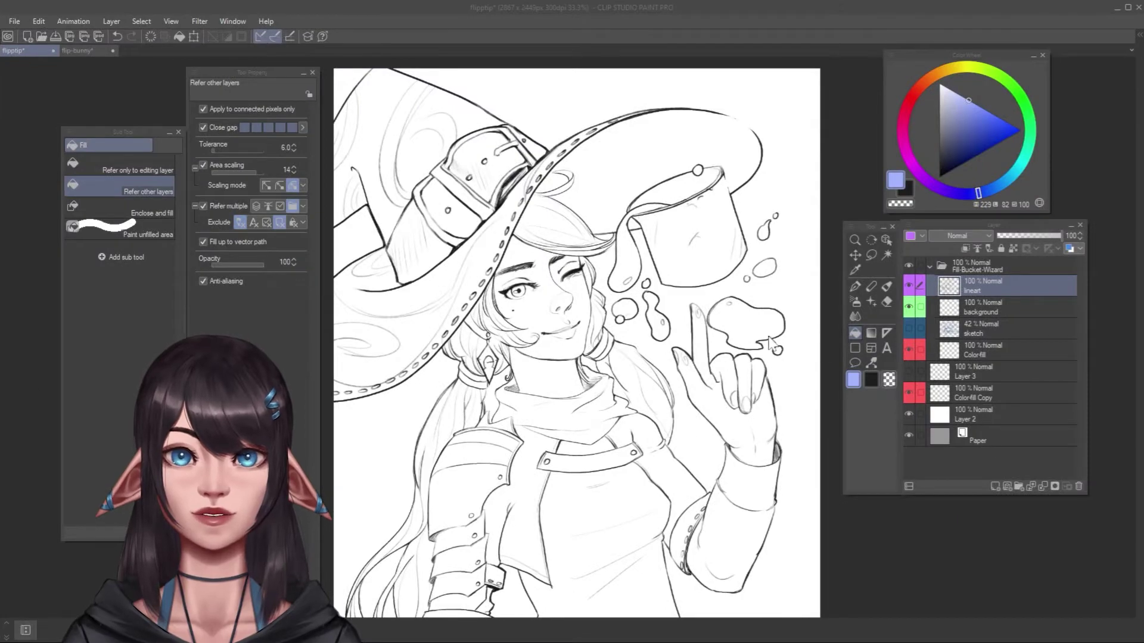
click(930, 251)
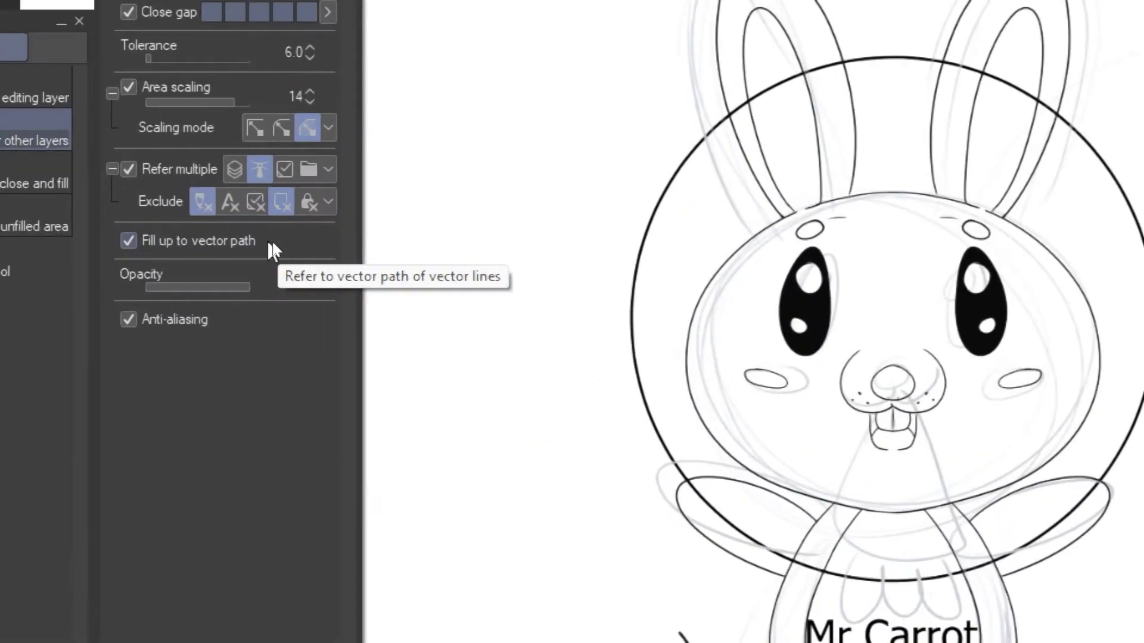
Exclude text layers, undo a purple fill that covered the canvas, and change the fill's reference layers.
click(230, 197)
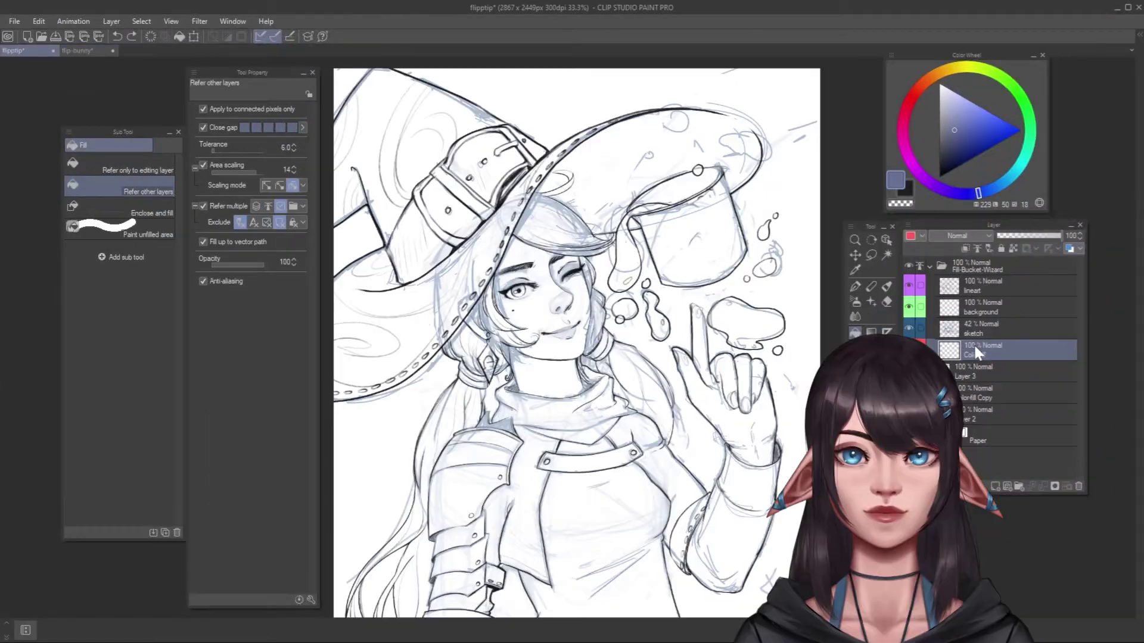
click(554, 375)
key(ctrl+z)
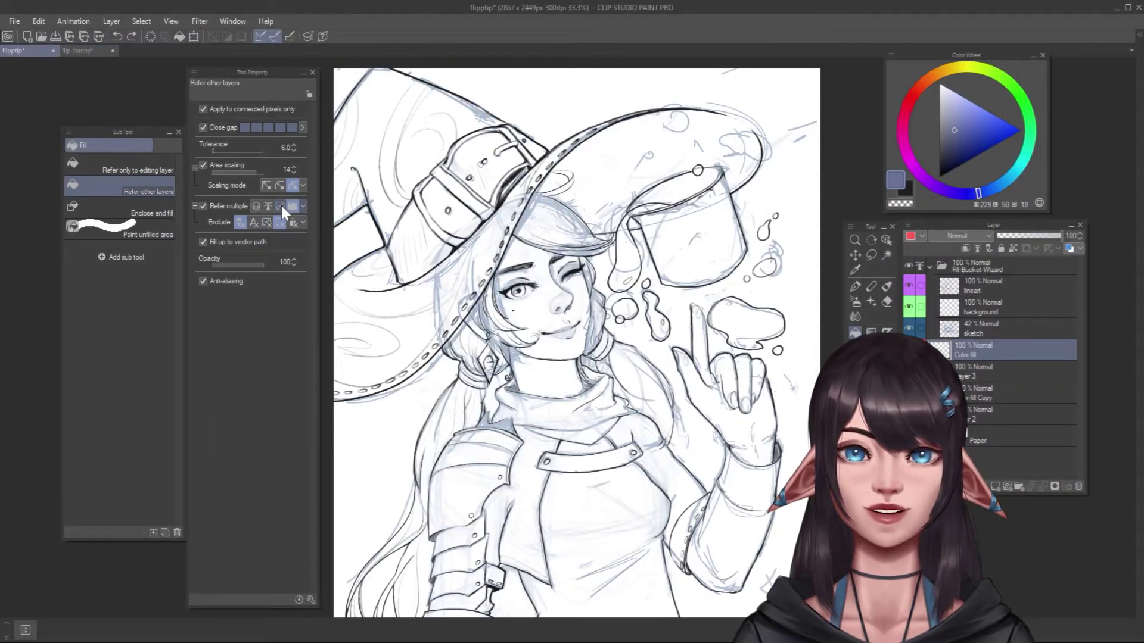
click(268, 206)
Fill the witch's hair, neck, face, torso, left sleeve and hat underside purple.
click(486, 256)
click(561, 362)
click(554, 334)
click(530, 286)
click(595, 536)
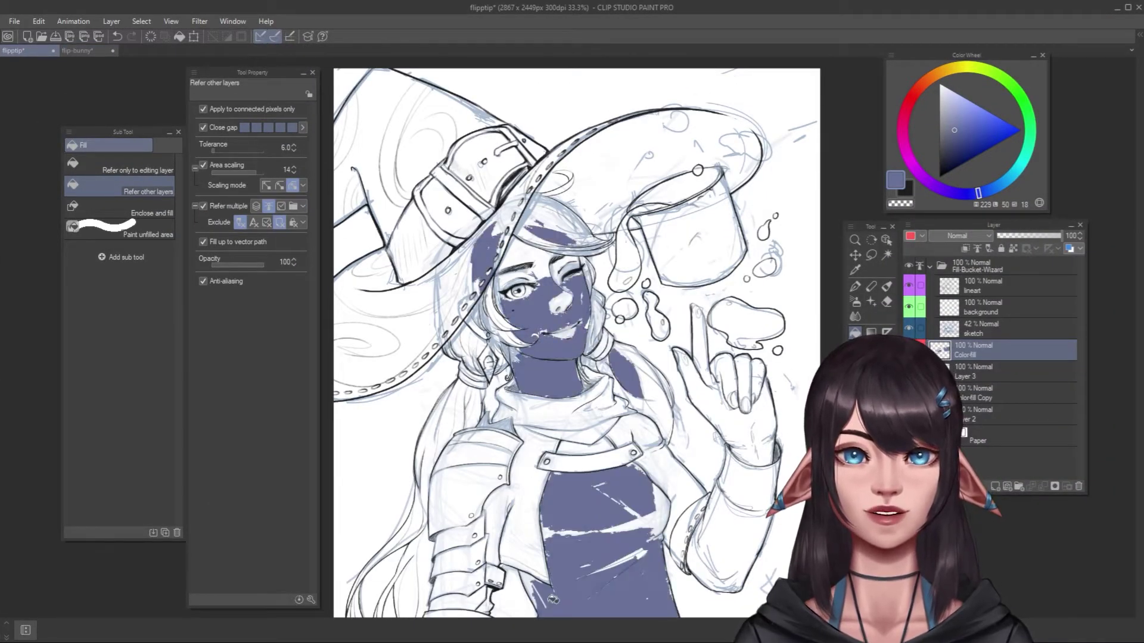
click(471, 495)
click(381, 286)
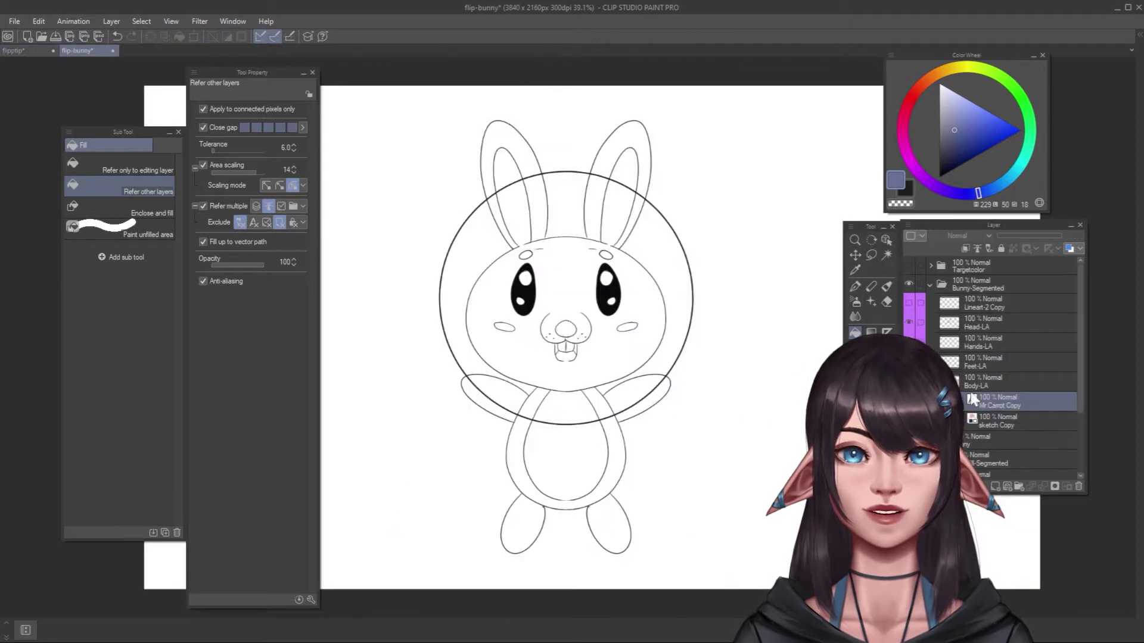
On colorfill-Segmented, fill the bunny's face, left arm and torso purple.
click(909, 301)
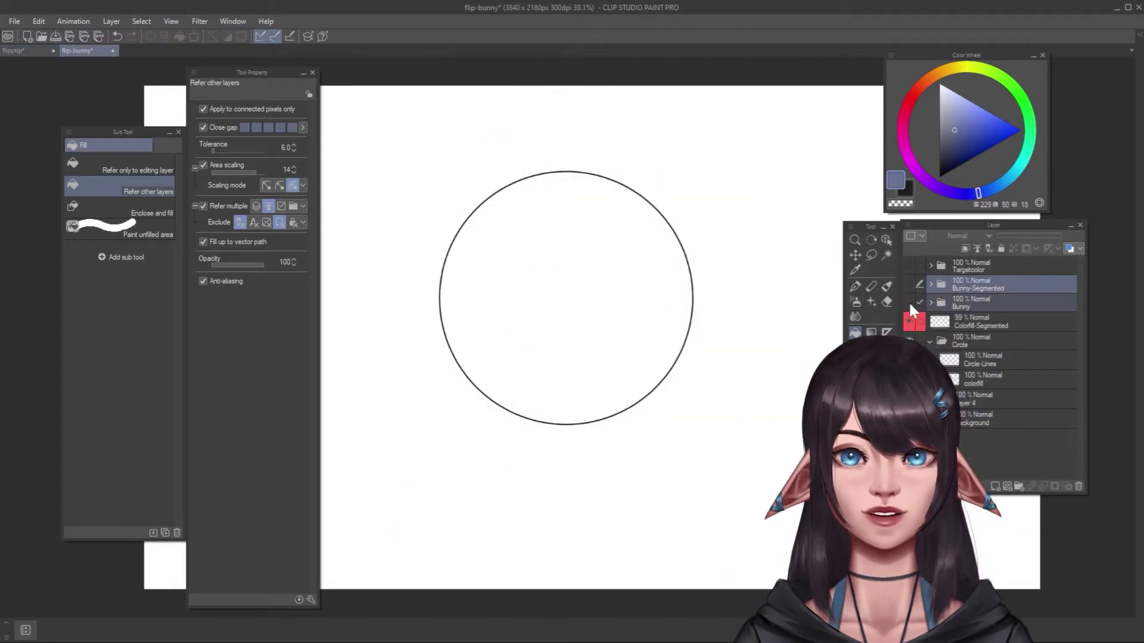
click(909, 302)
click(1006, 420)
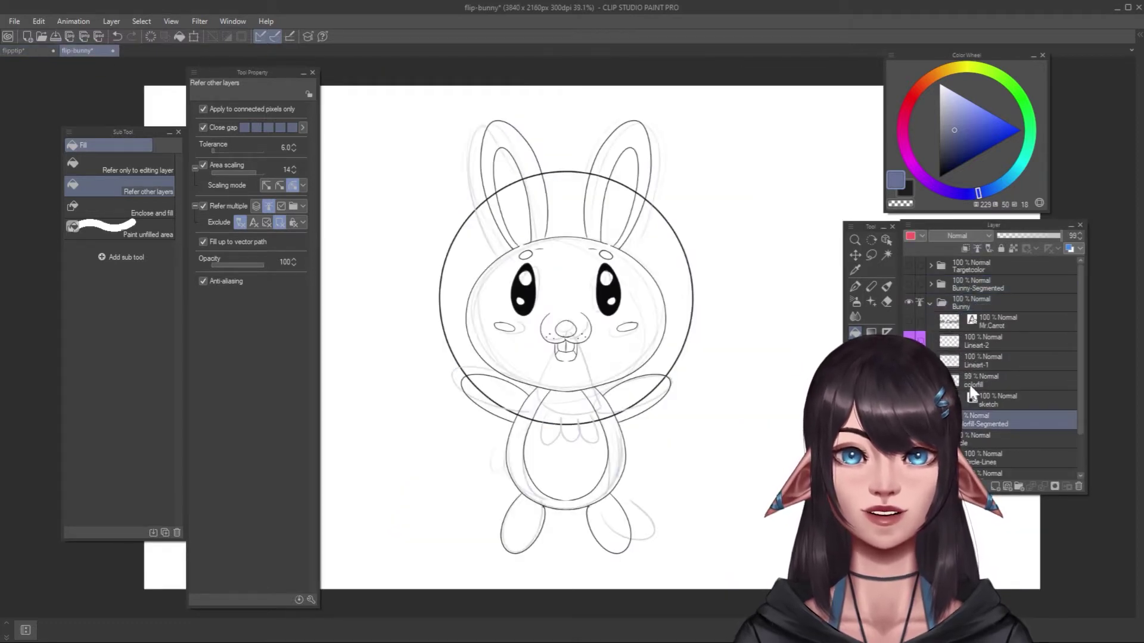
click(554, 279)
click(587, 449)
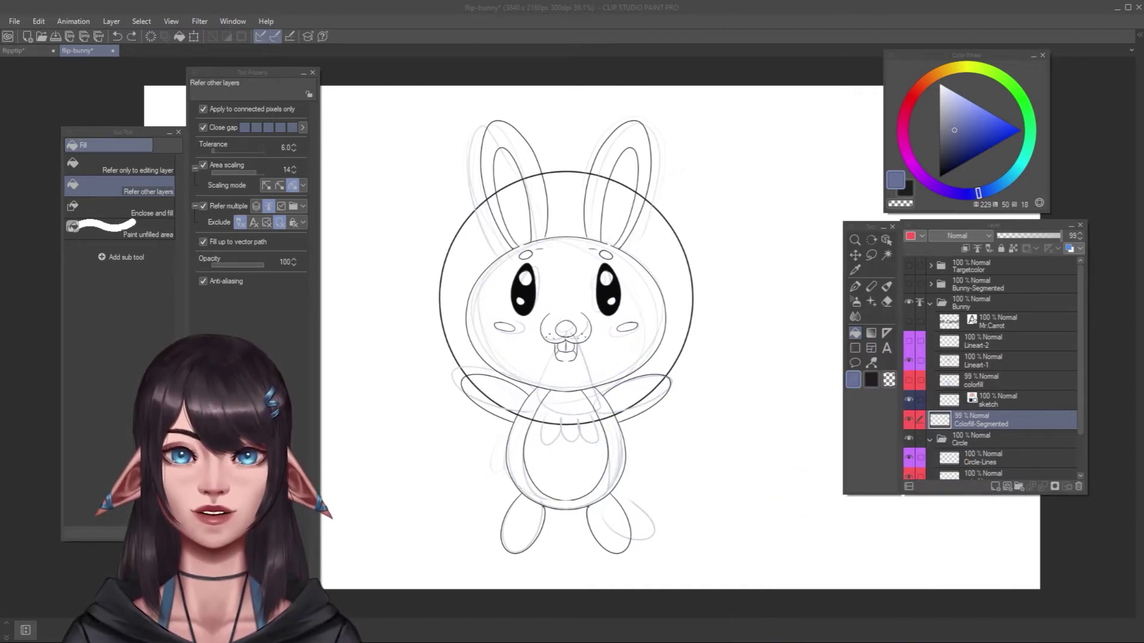
scroll(28, 593, up, 1)
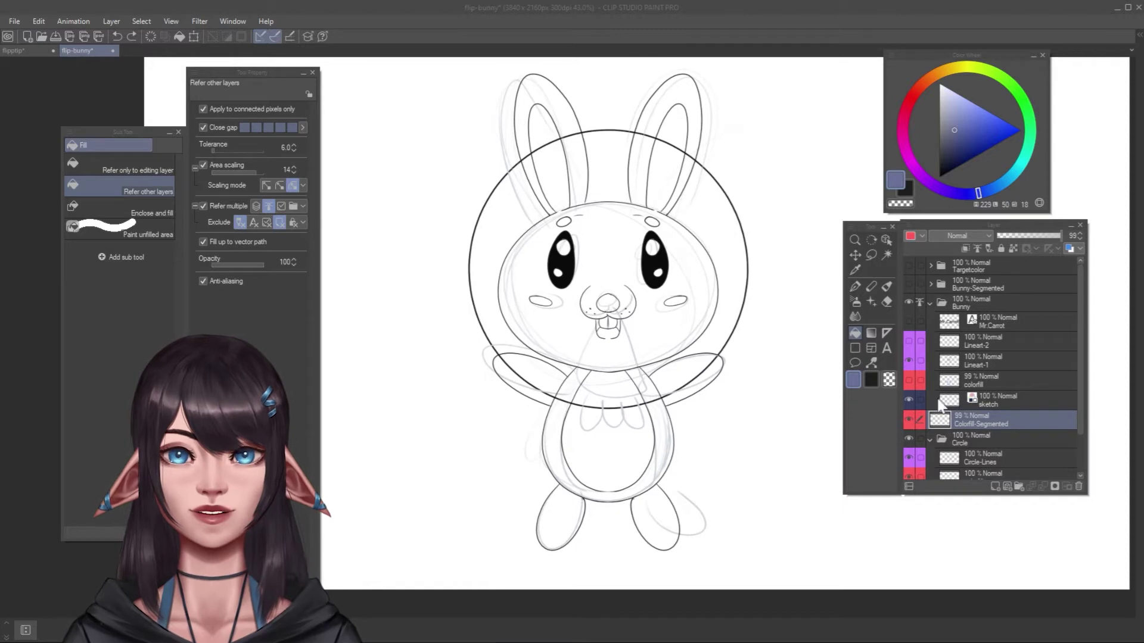
click(871, 381)
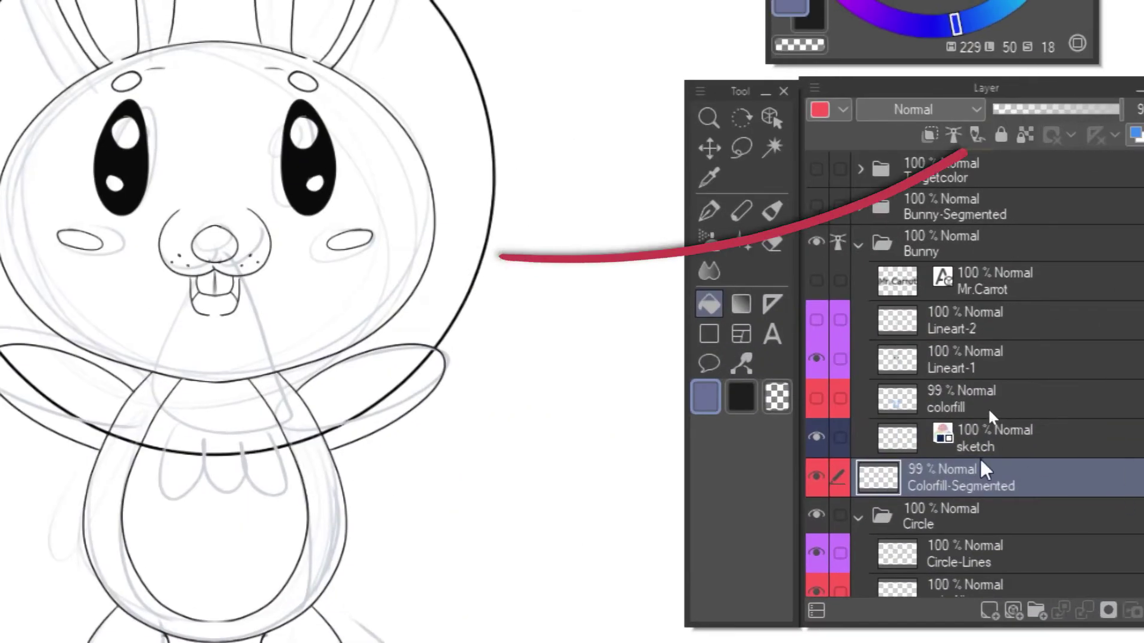
Mark the sketch as a draft layer, exclude draft layers, and fill the bunny's body, head and arms lilac.
click(981, 400)
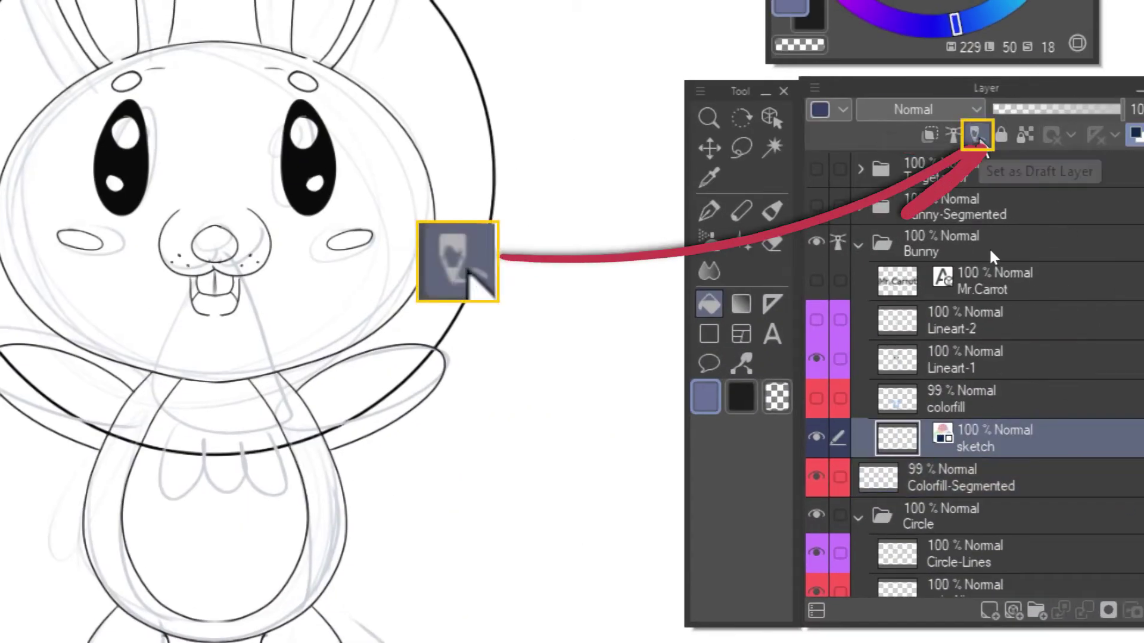
click(977, 134)
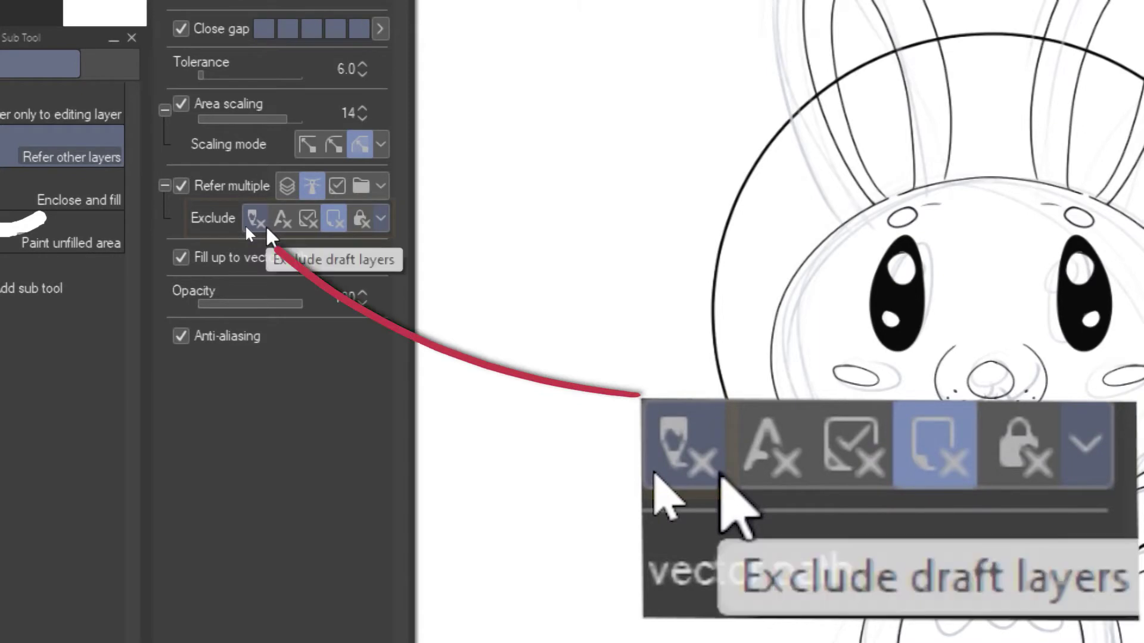
click(264, 222)
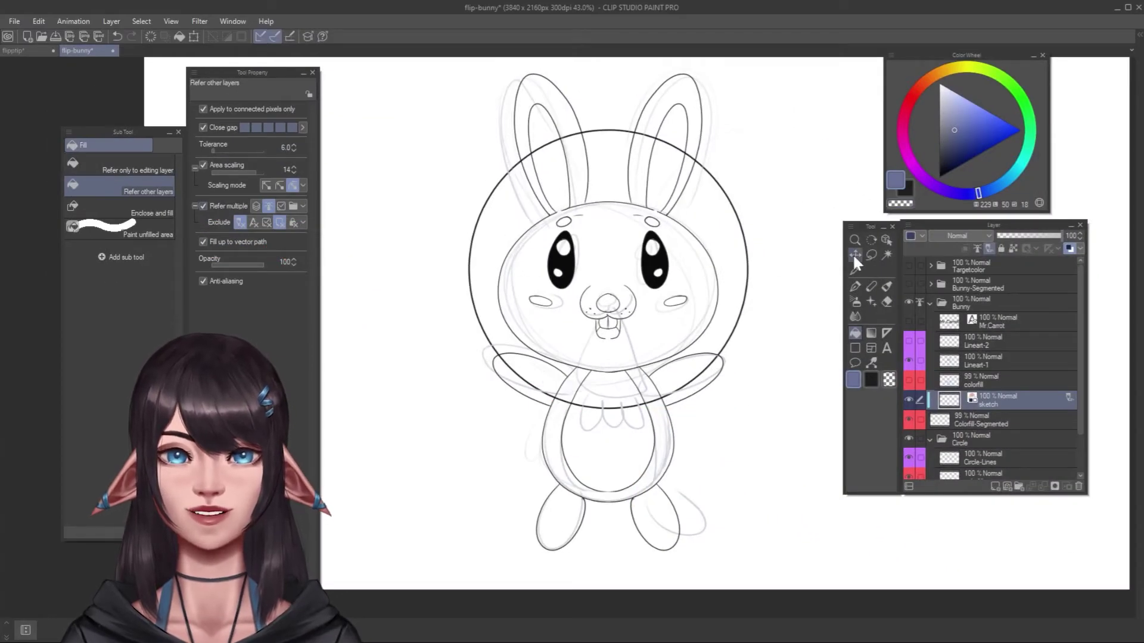
click(937, 420)
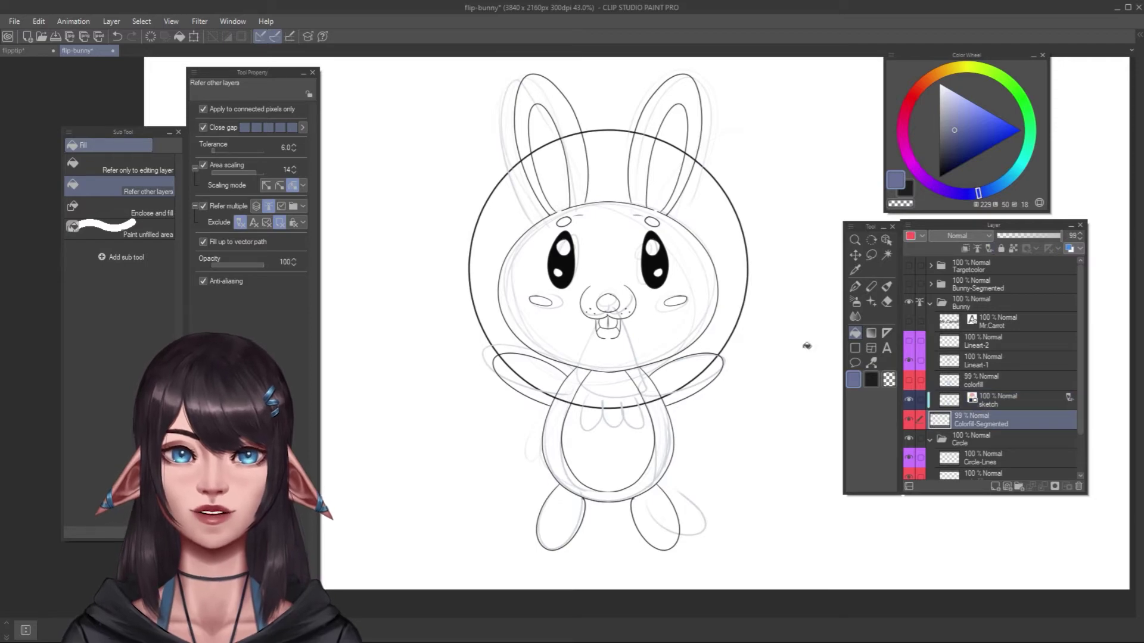
click(607, 453)
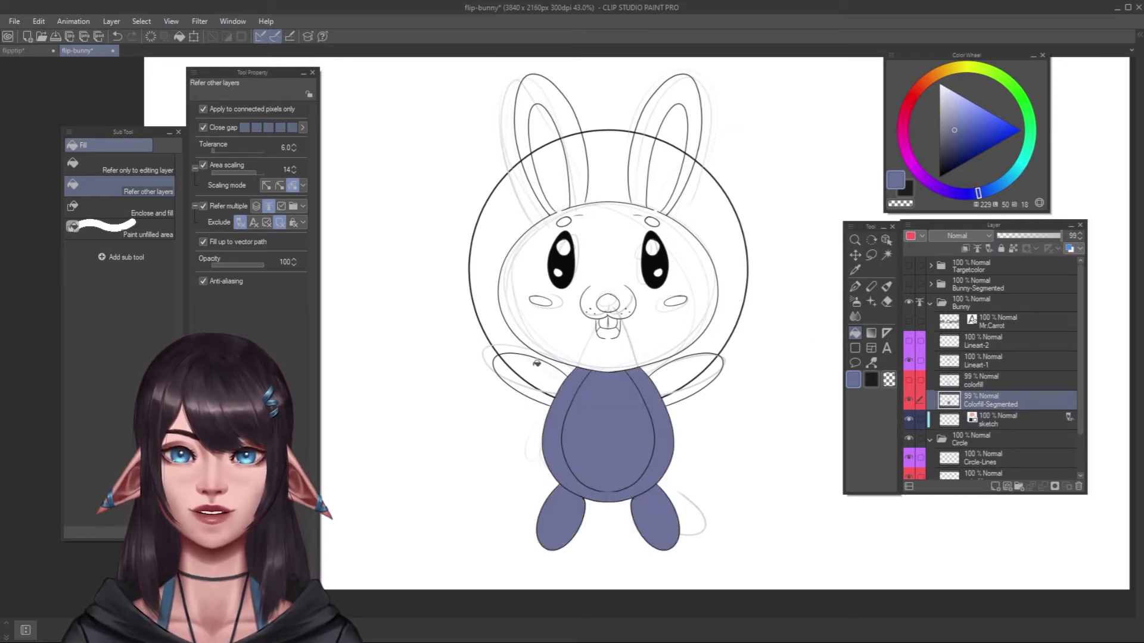
click(677, 332)
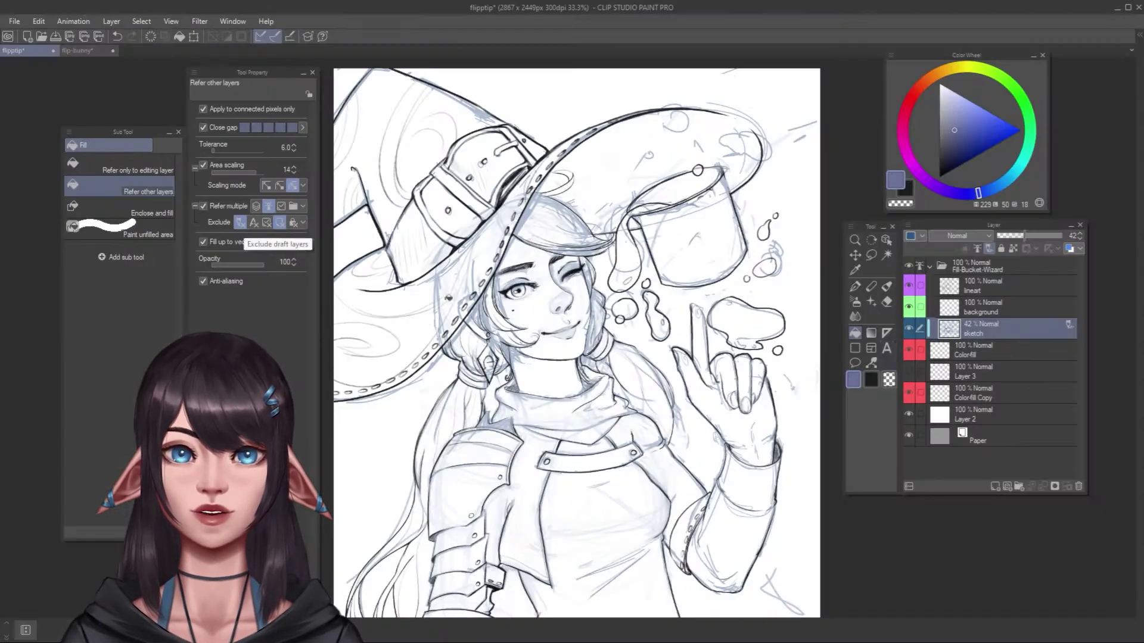
Move Color-fill above the sketch, fill the witch's jacket, face and hand blue, and exclude text and editing layers.
drag(977, 365, 977, 304)
click(596, 518)
click(548, 369)
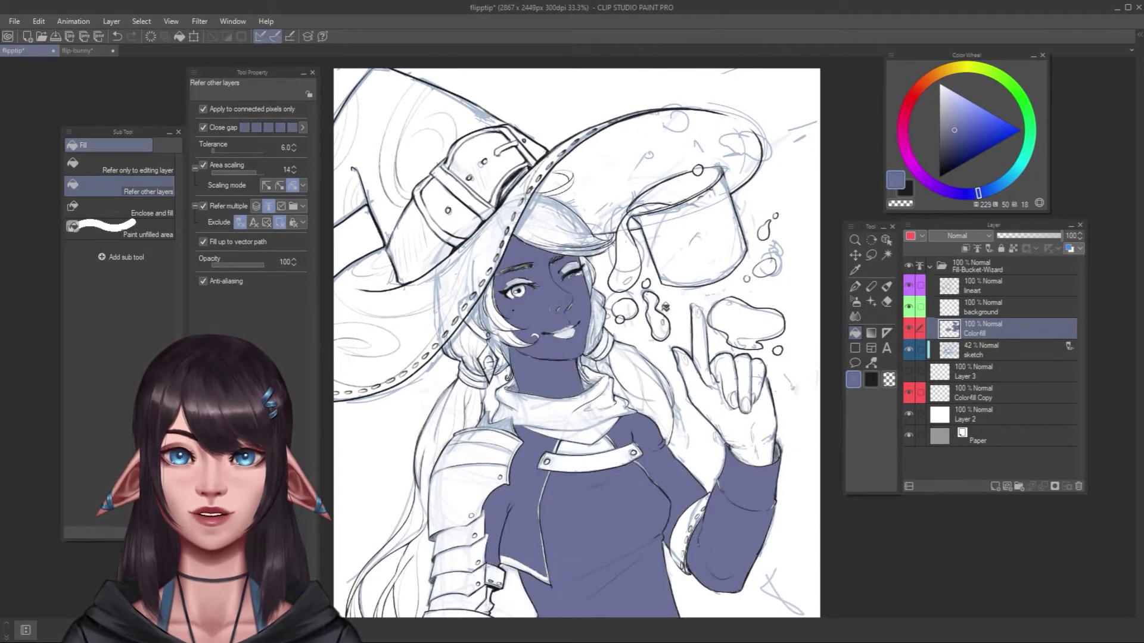
click(477, 482)
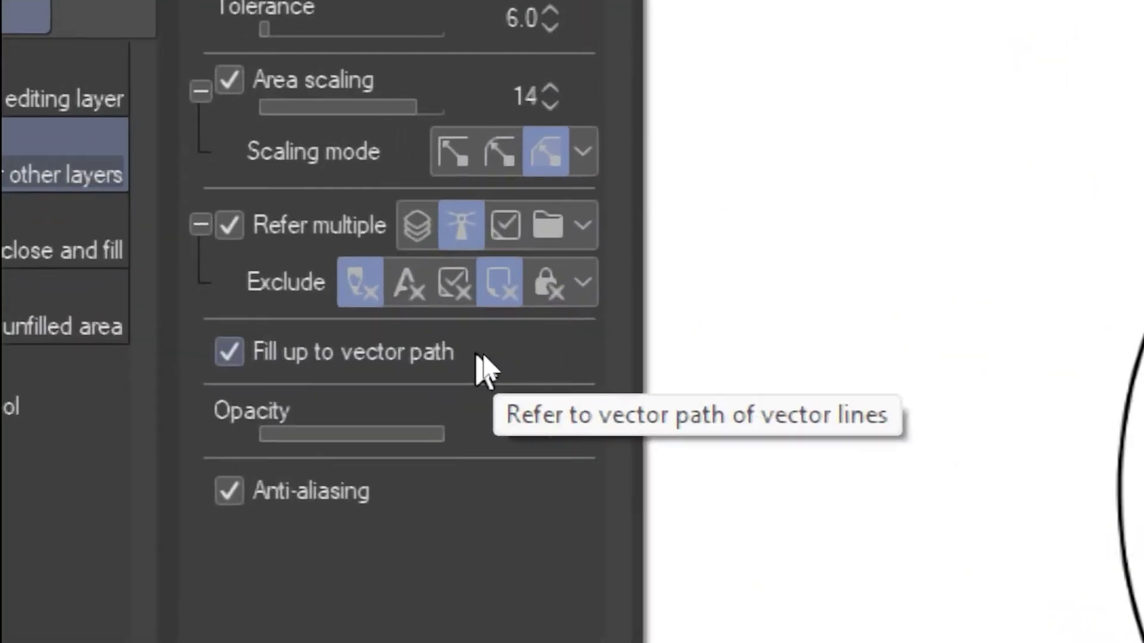
click(408, 281)
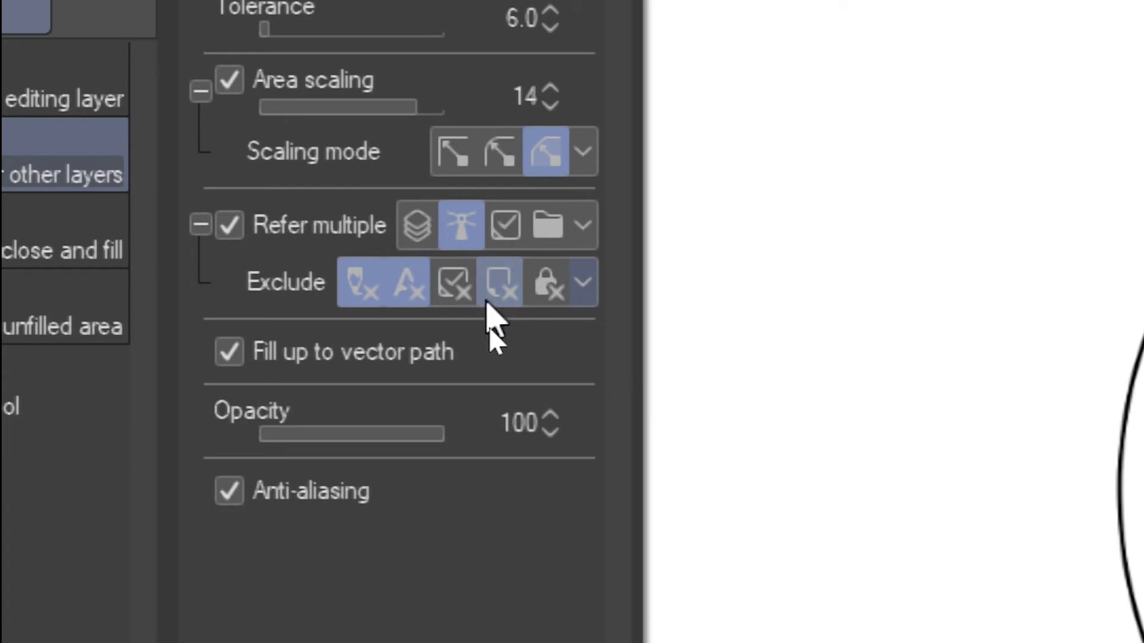
click(466, 295)
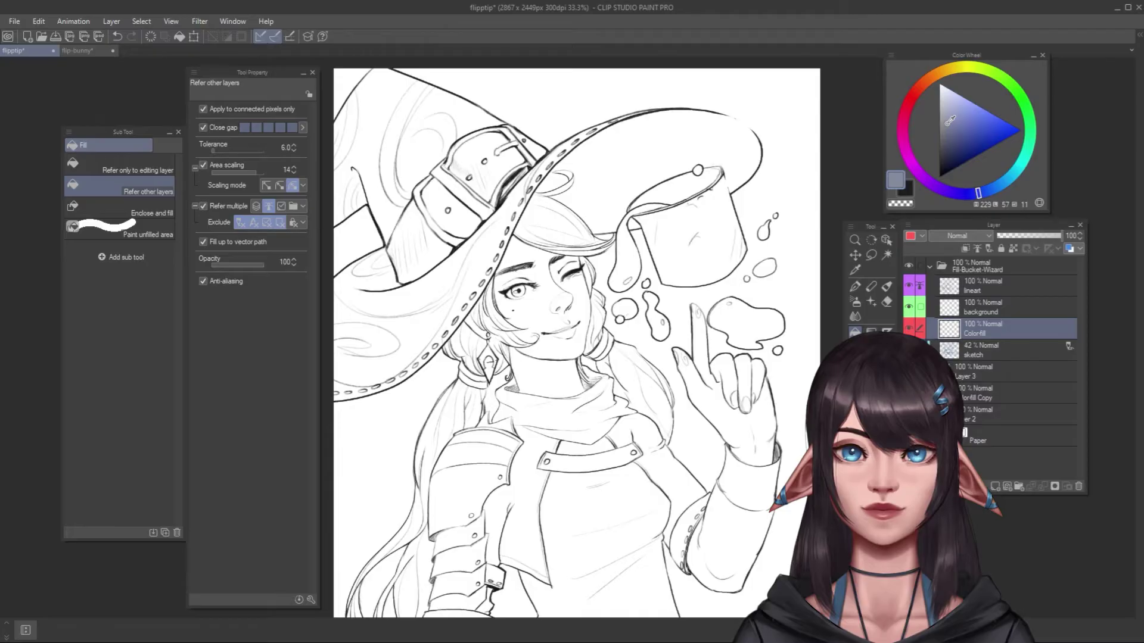
click(950, 123)
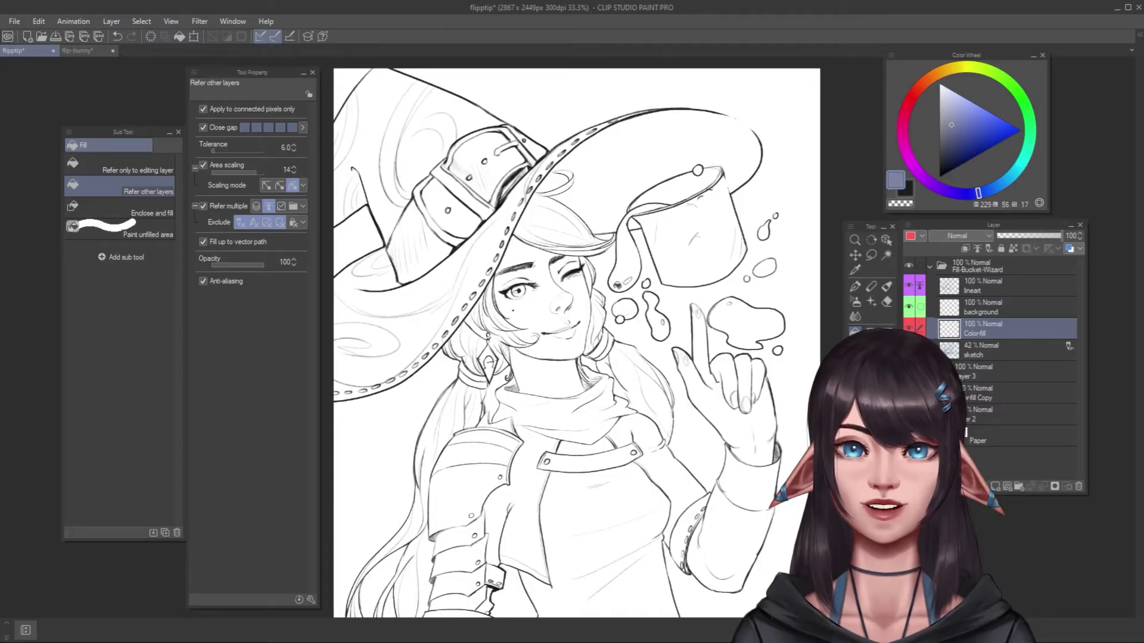
Fill the background around the witch purple-blue, then return to the flip-bunny line art.
click(731, 183)
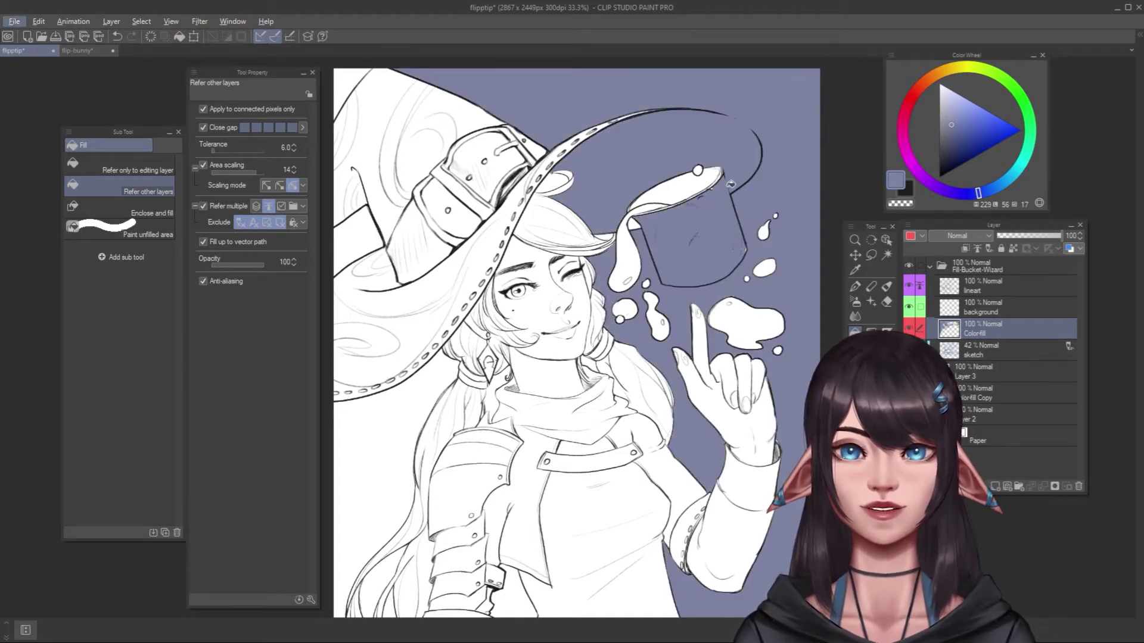
key(alt)
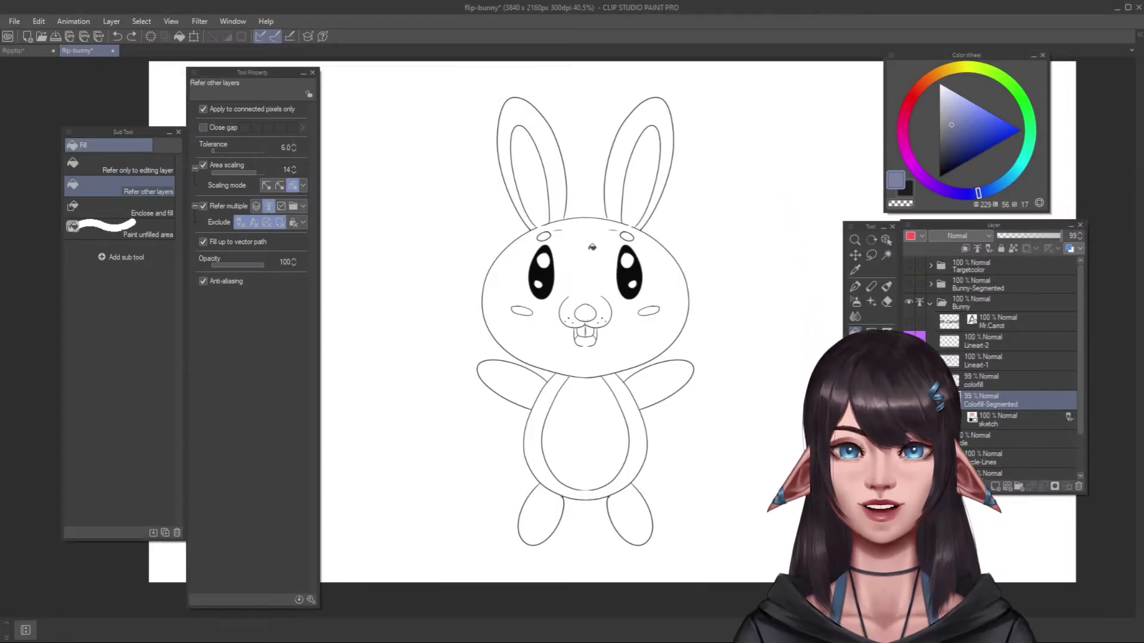
click(591, 241)
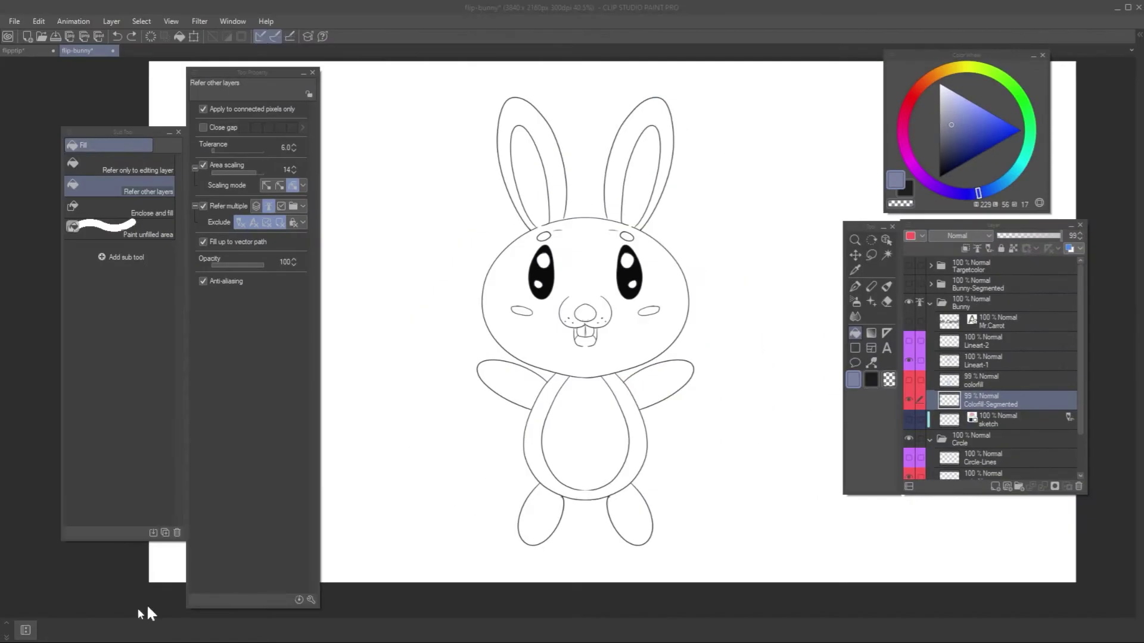
Turn on Close gap, try the width presets, then set the gap-closing width to 25.
click(305, 154)
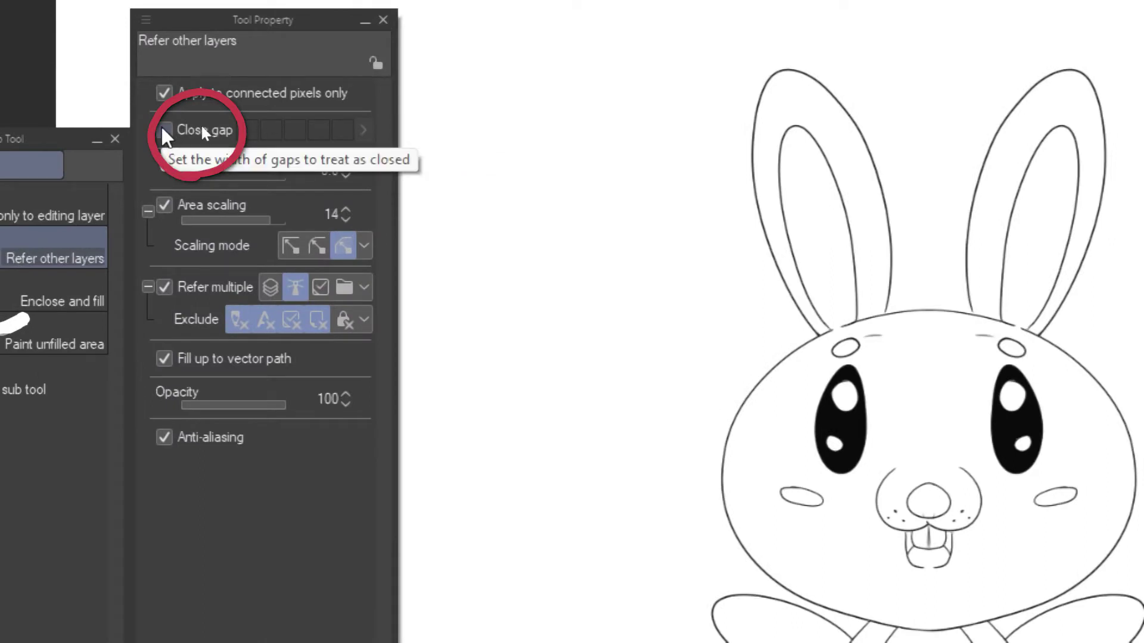
click(202, 130)
click(294, 130)
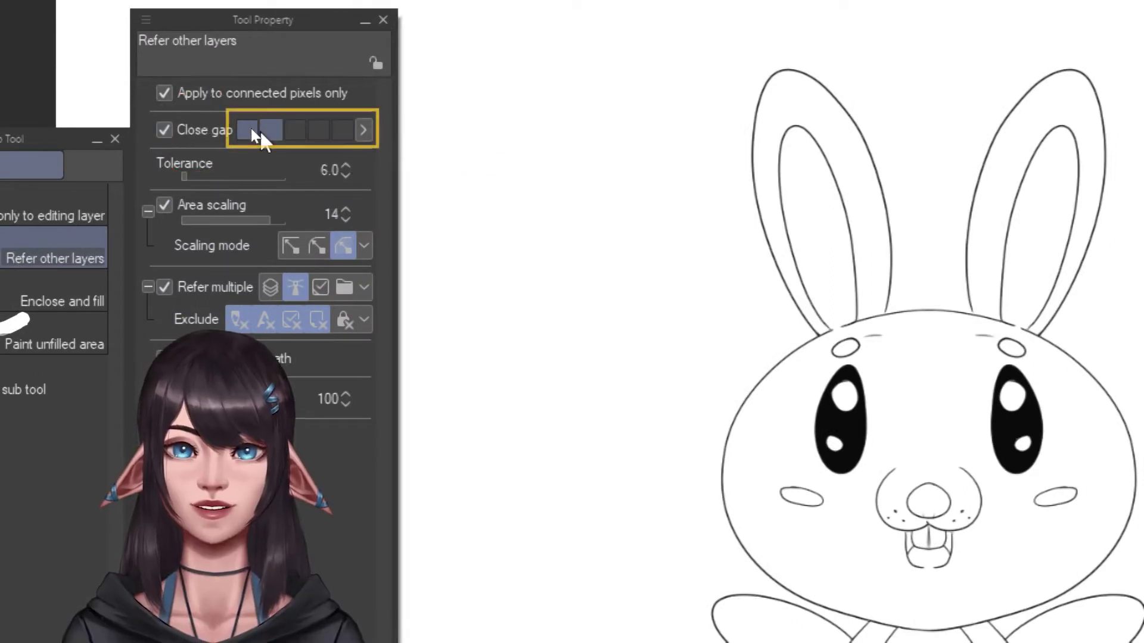
click(325, 130)
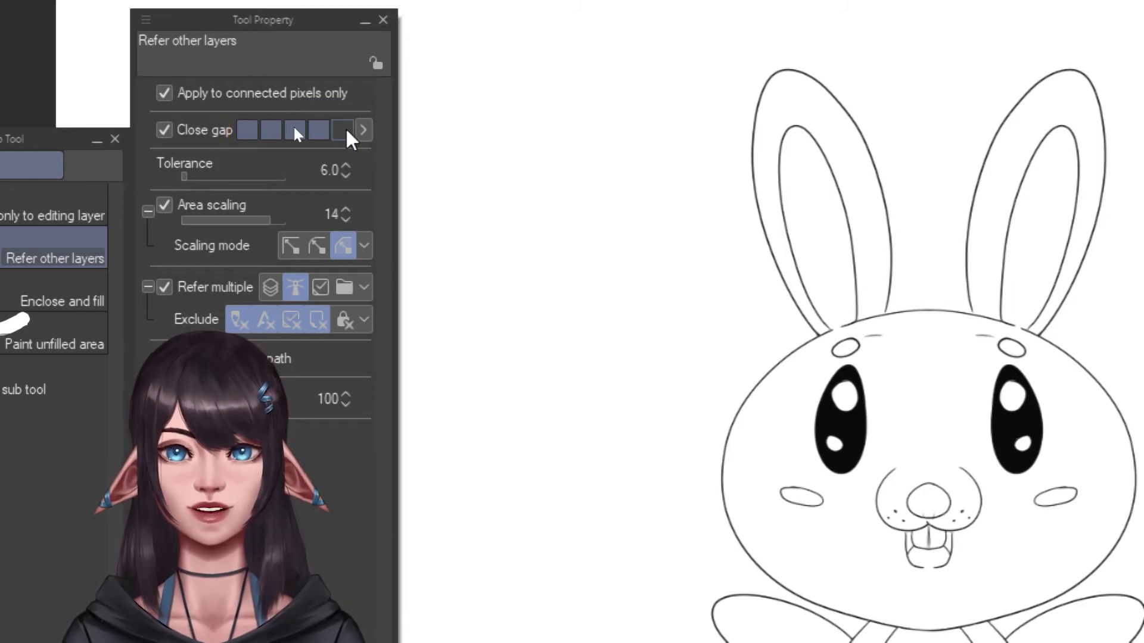
click(347, 132)
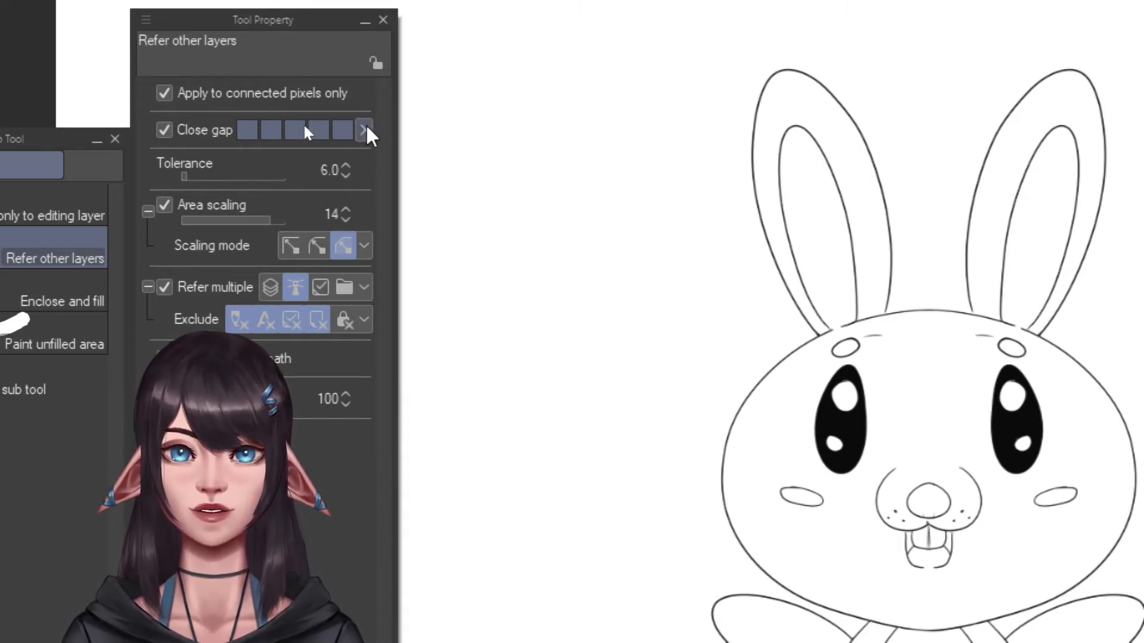
click(363, 131)
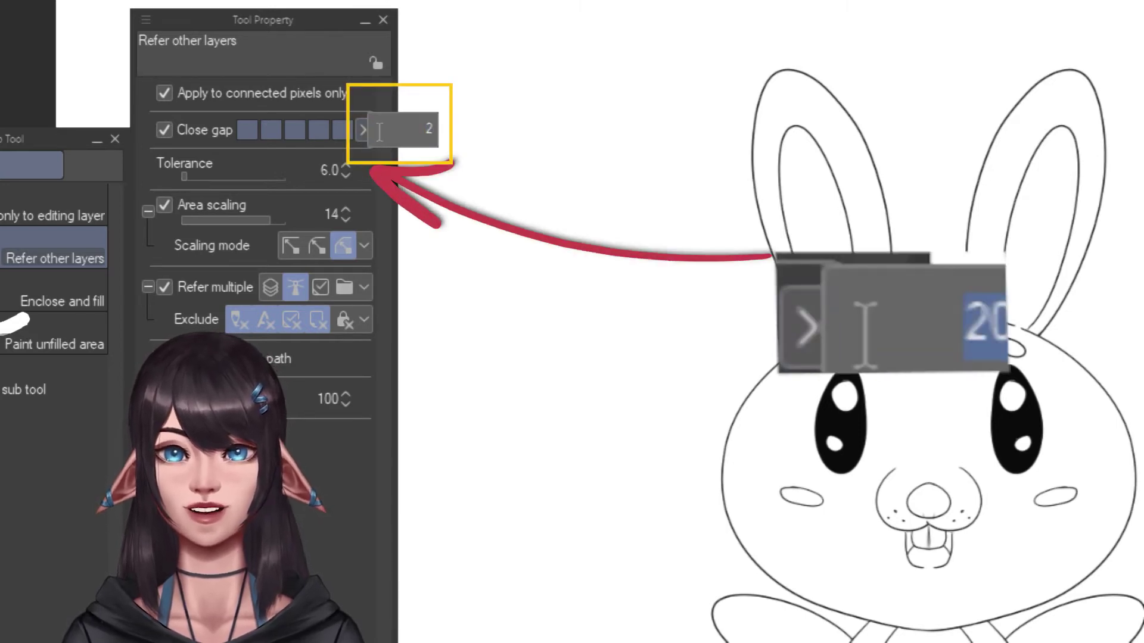
text(25)
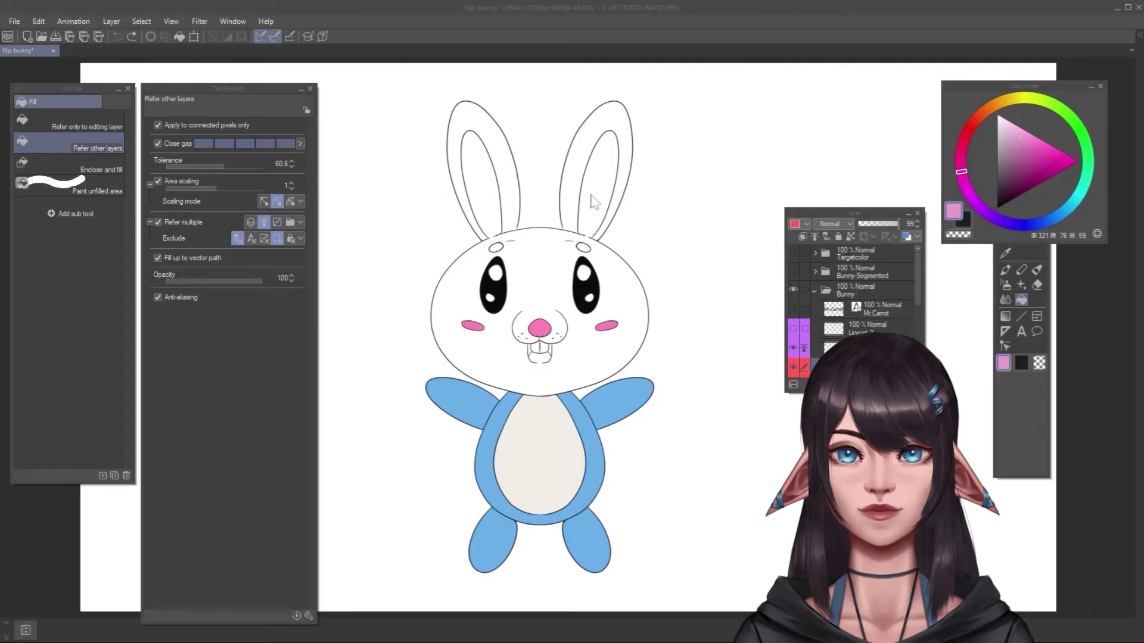
Fill both inner ears pink, then the head, cheeks and both outer ears blue.
click(593, 191)
click(497, 191)
alt+click(600, 381)
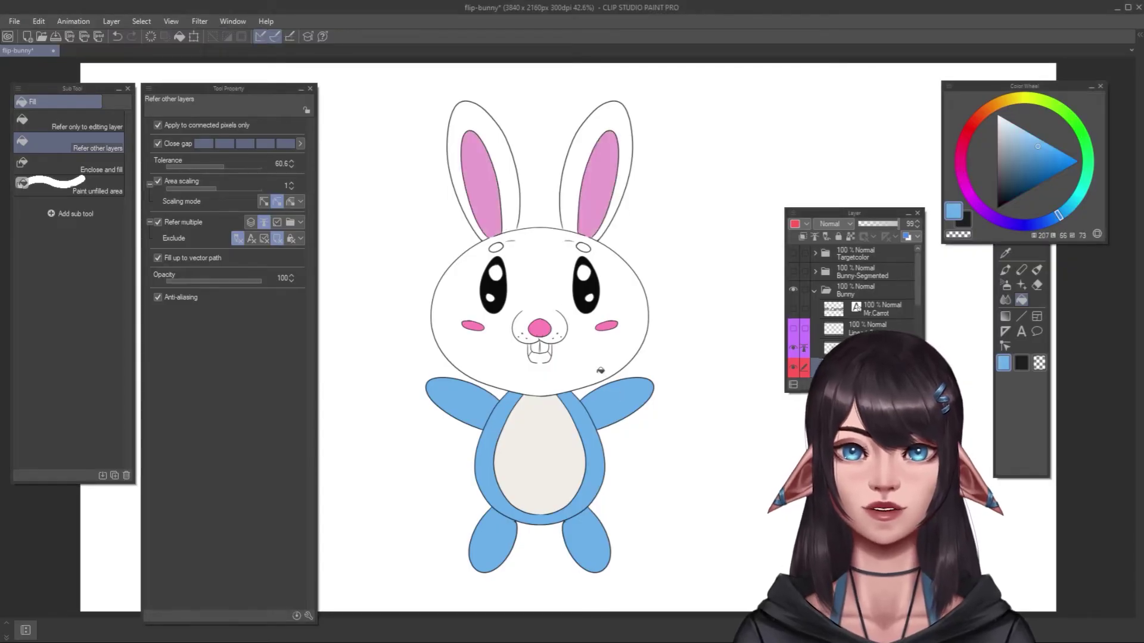
click(597, 361)
click(553, 283)
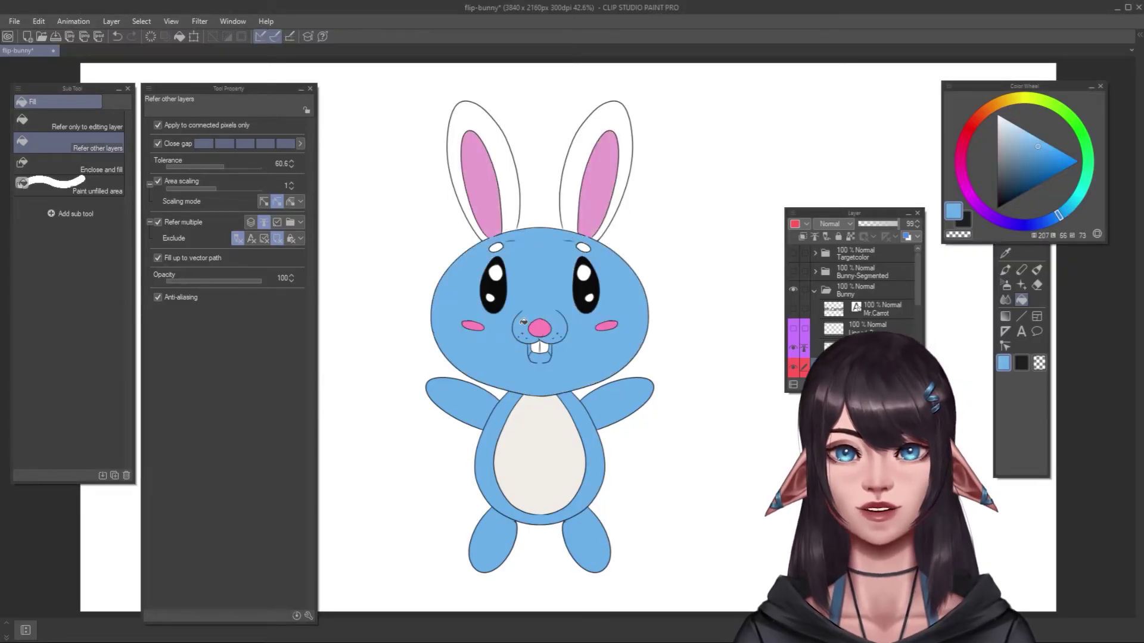
click(573, 201)
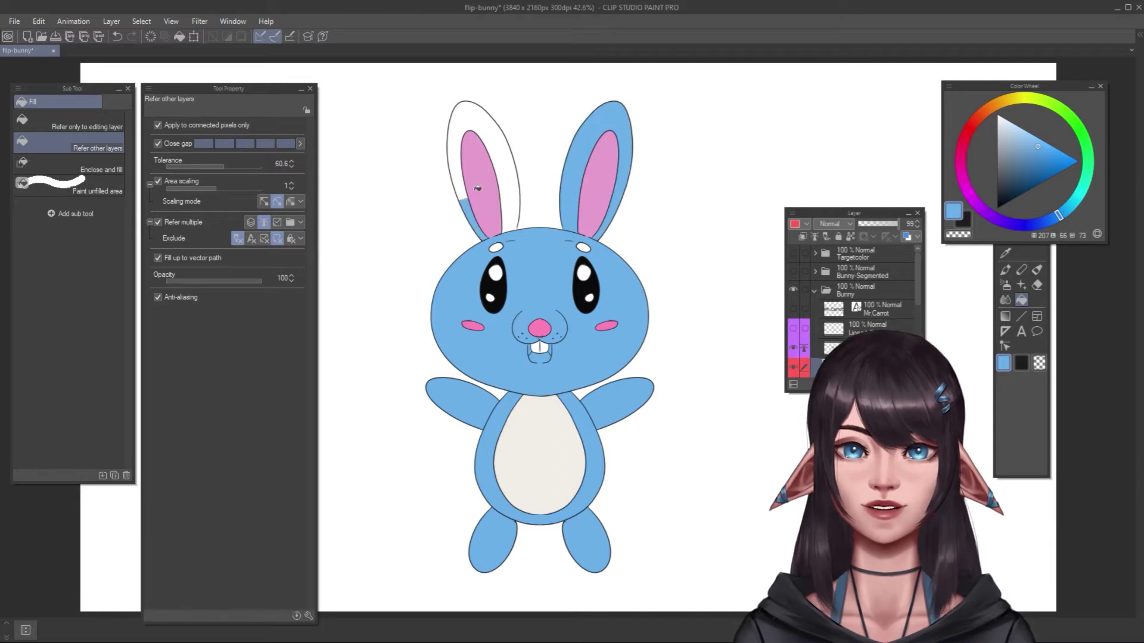
click(455, 160)
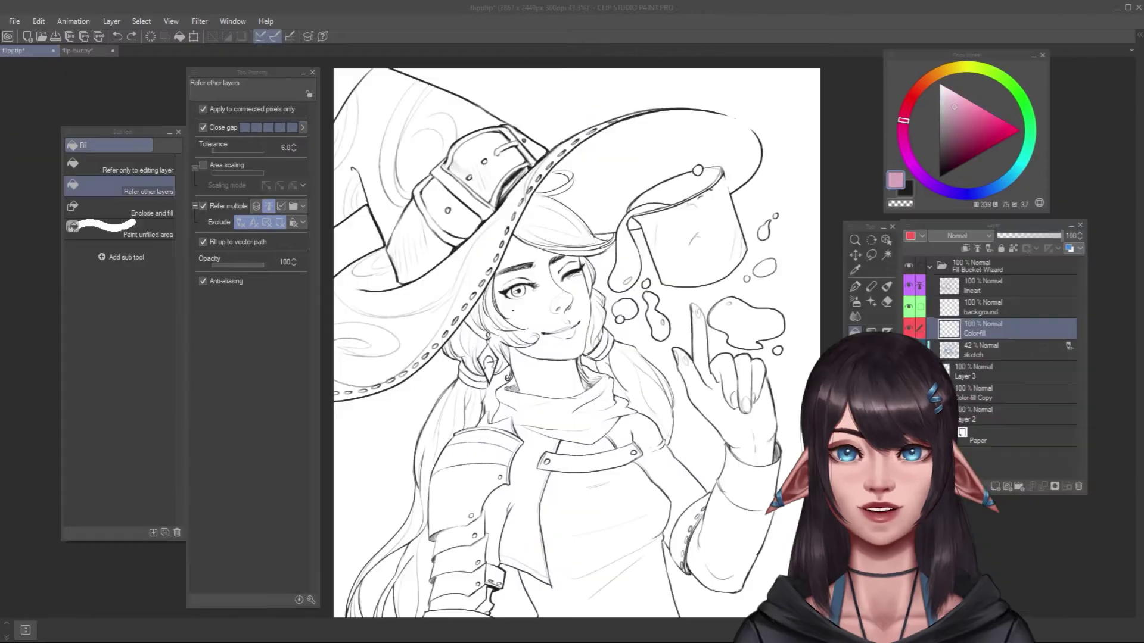
Fill part of the witch's hat and fill the floating cup grey.
click(694, 128)
click(939, 130)
click(720, 216)
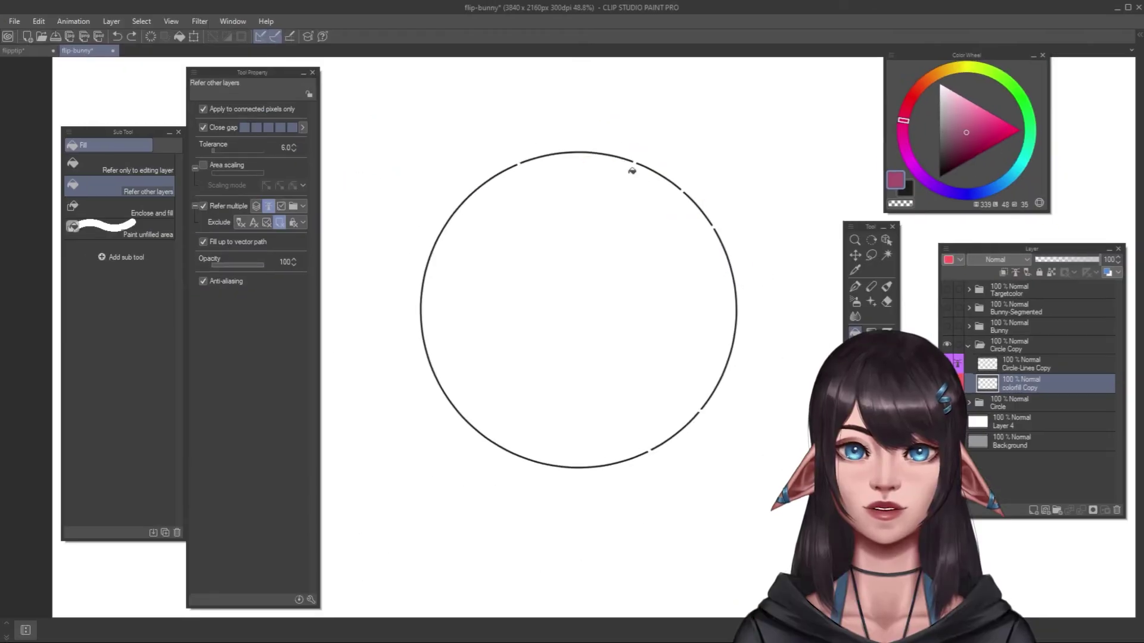
Test-fill the gapped circle magenta and undo it, then fill the bunny's arm orange.
click(576, 308)
key(ctrl+z)
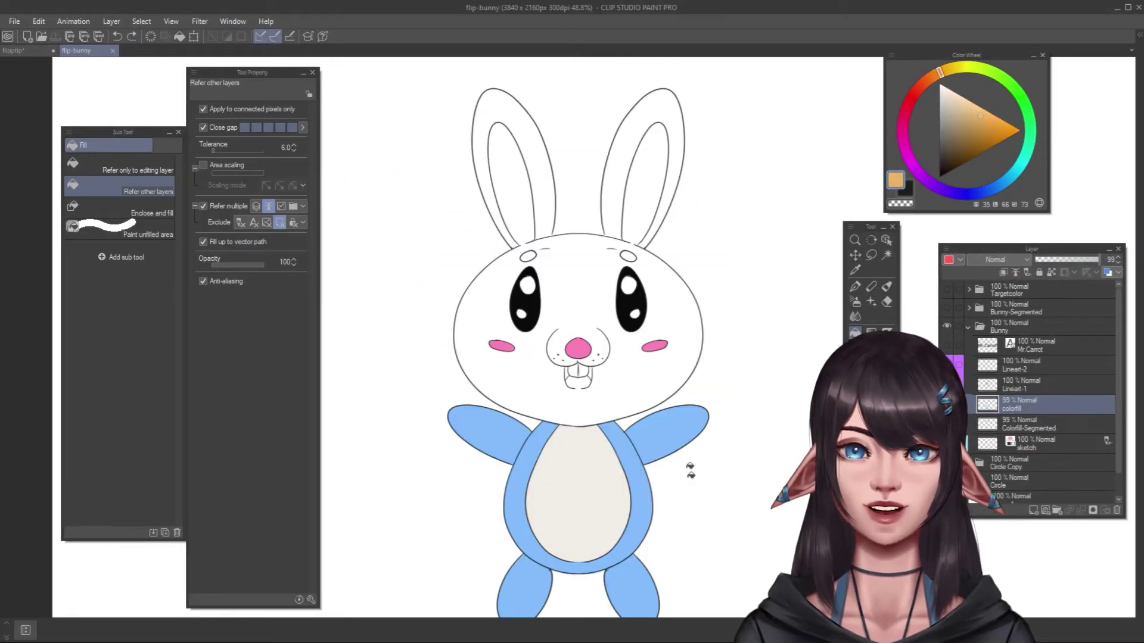
click(685, 444)
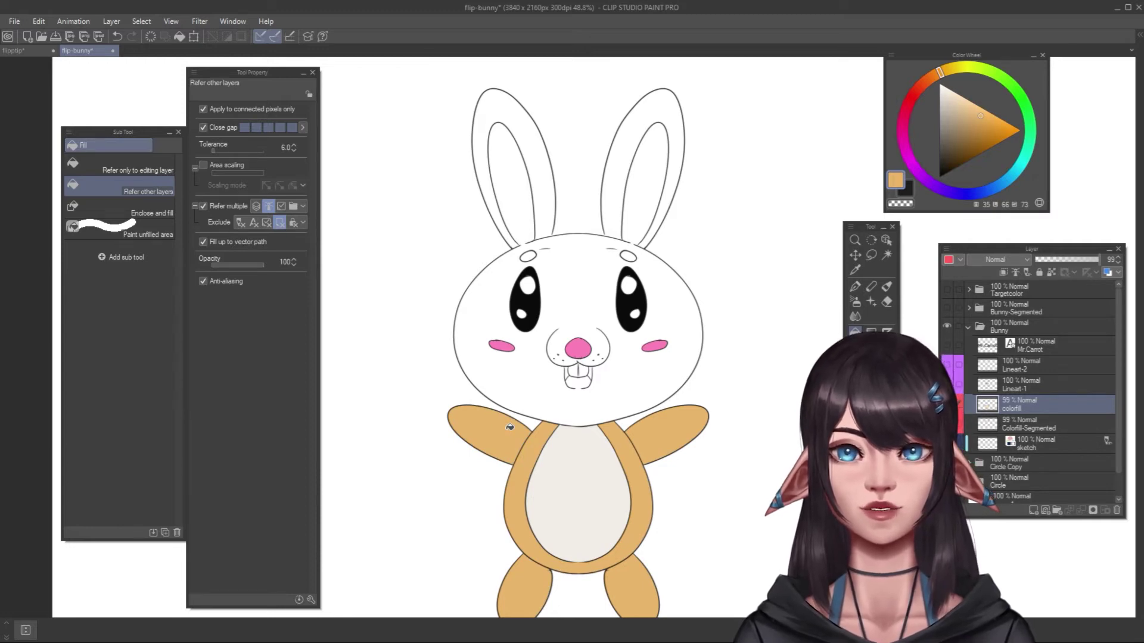
Uncheck Apply to connected pixels only and recolour all orange body areas cyan, then green.
scroll(509, 427, down, 1)
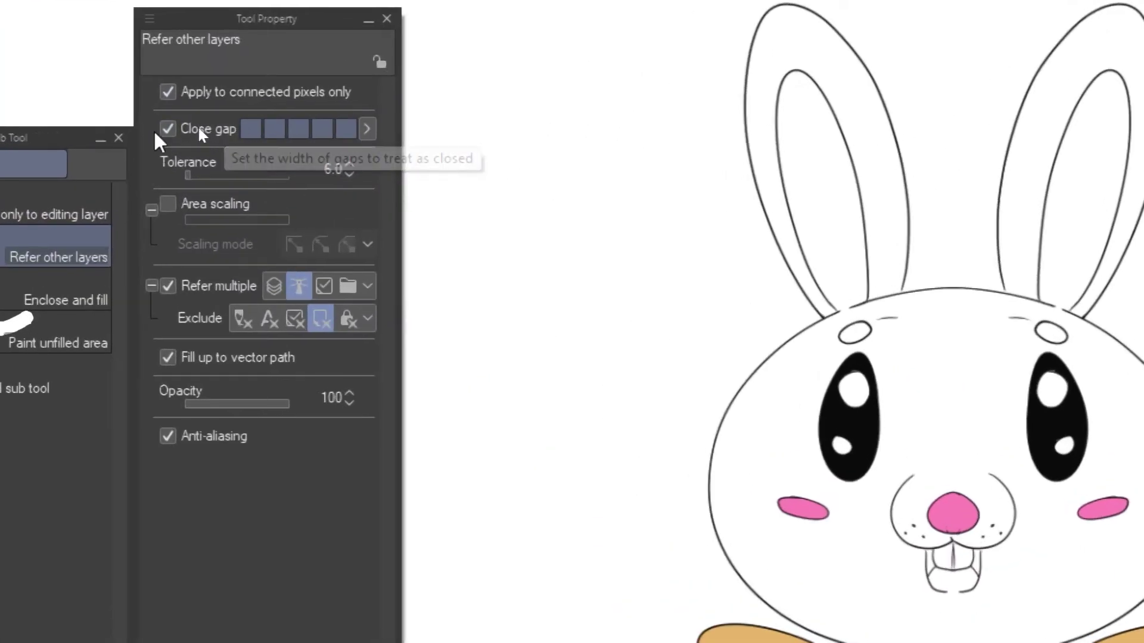
click(183, 92)
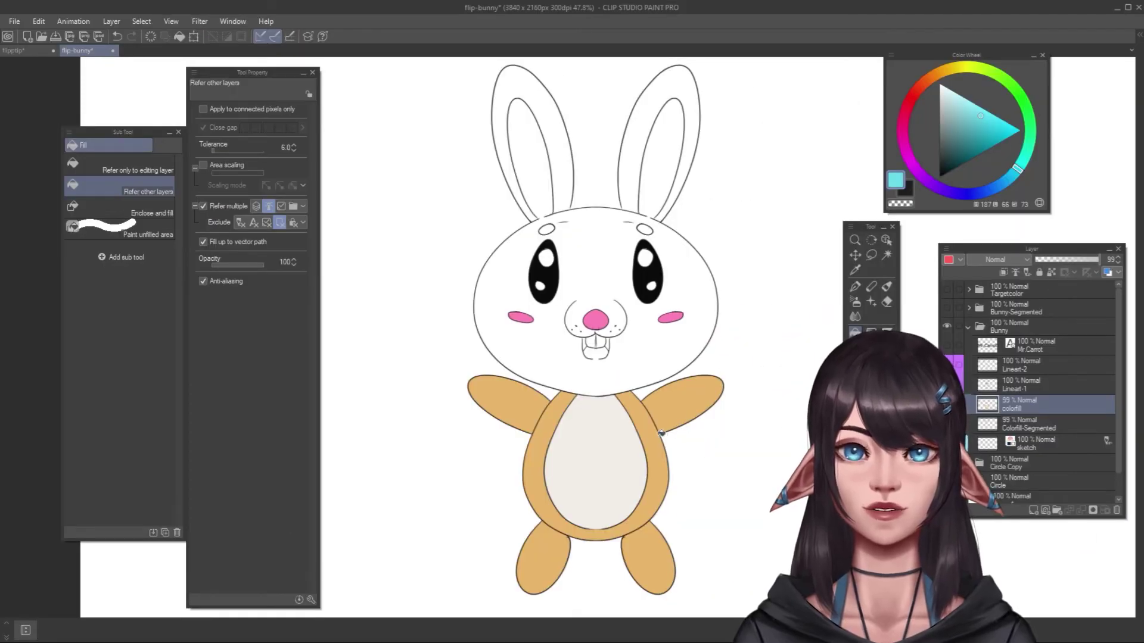
click(655, 433)
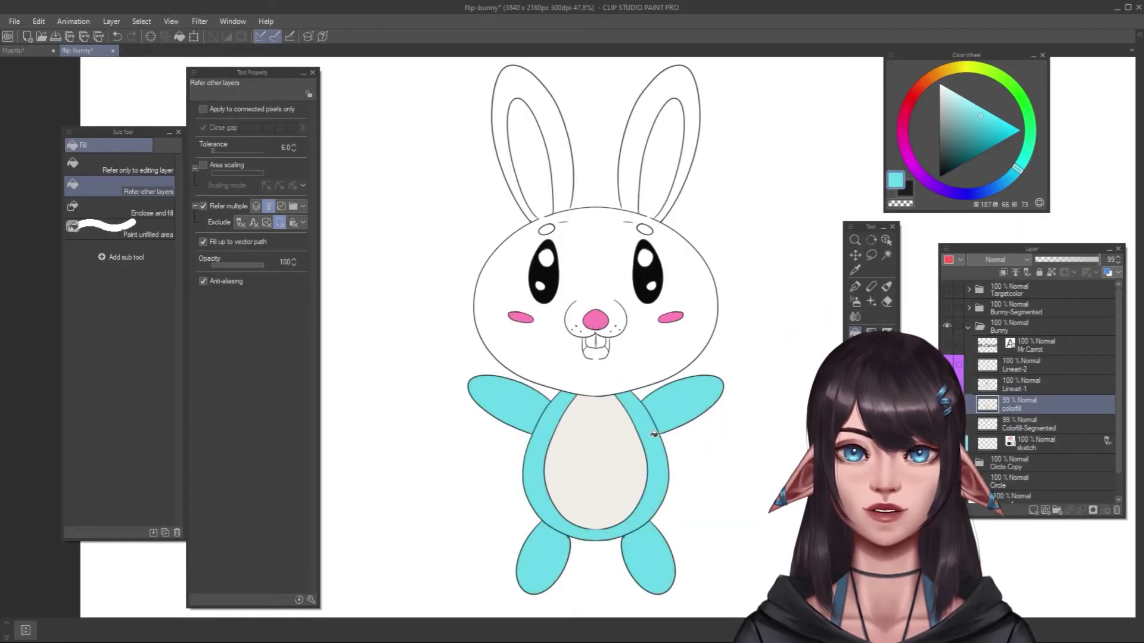
click(1018, 93)
click(709, 387)
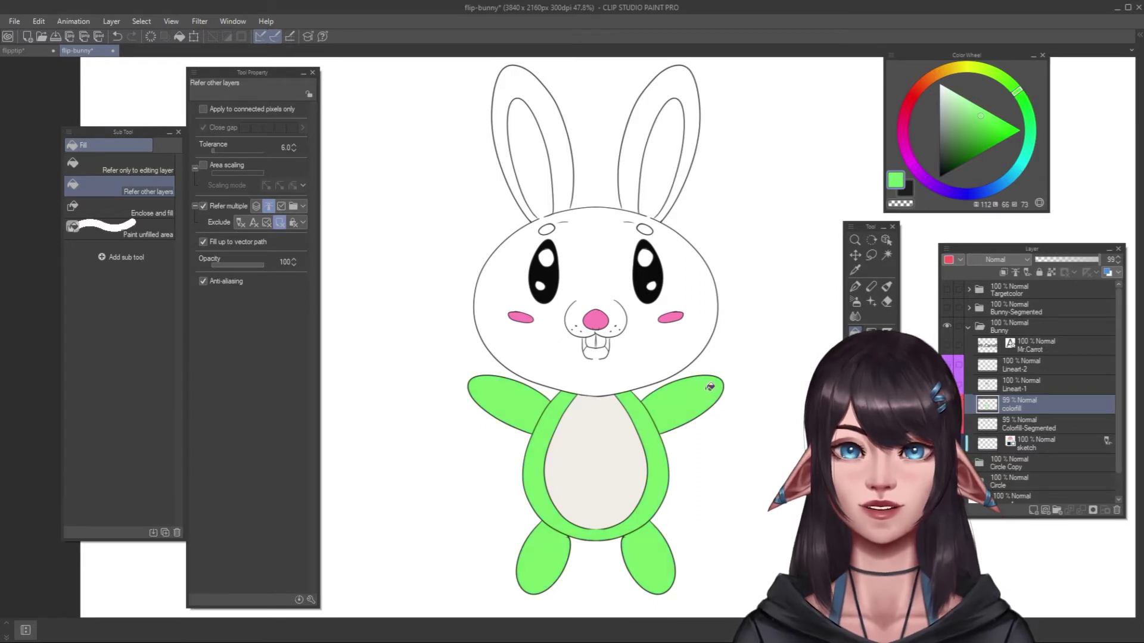
Recolour the body areas magenta, then fill the witch's arm armour with blue.
click(906, 152)
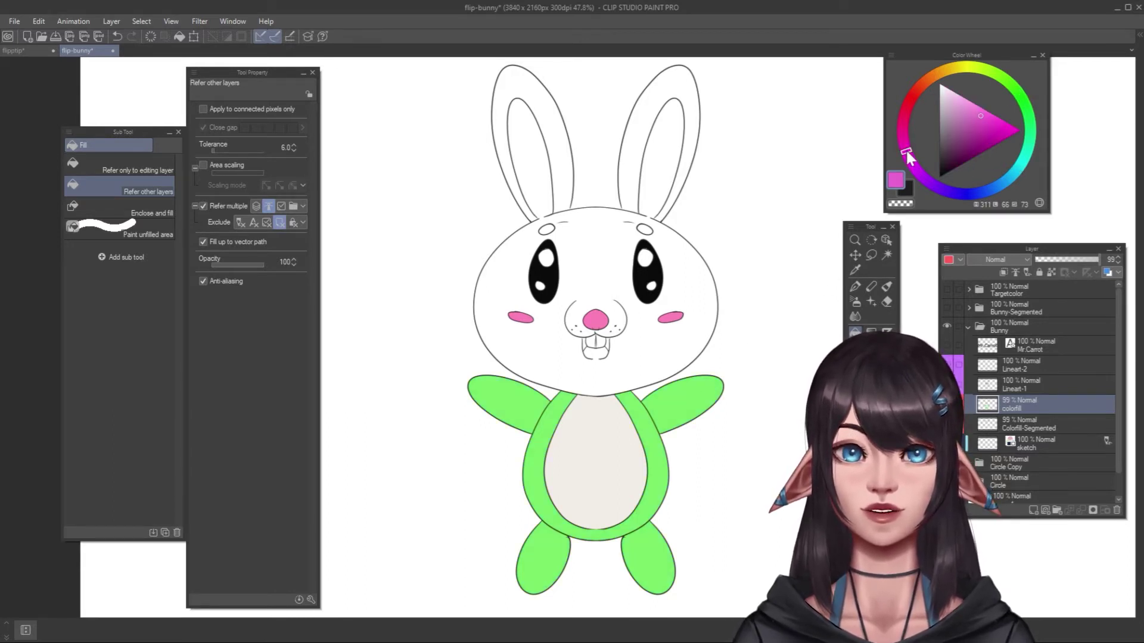
click(670, 405)
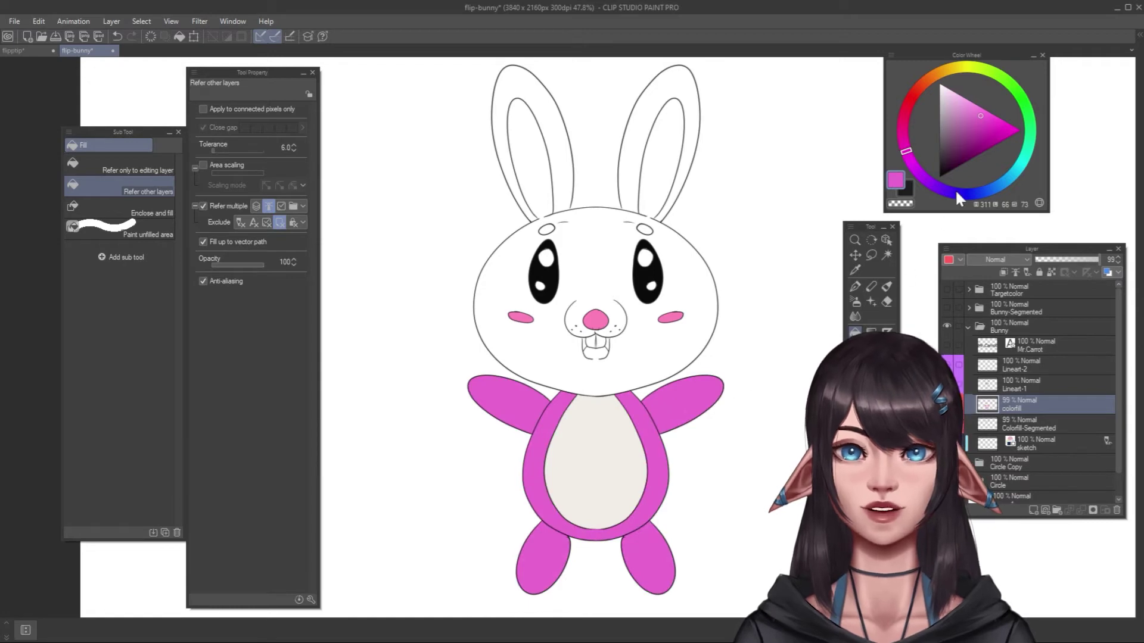
drag(973, 188, 999, 183)
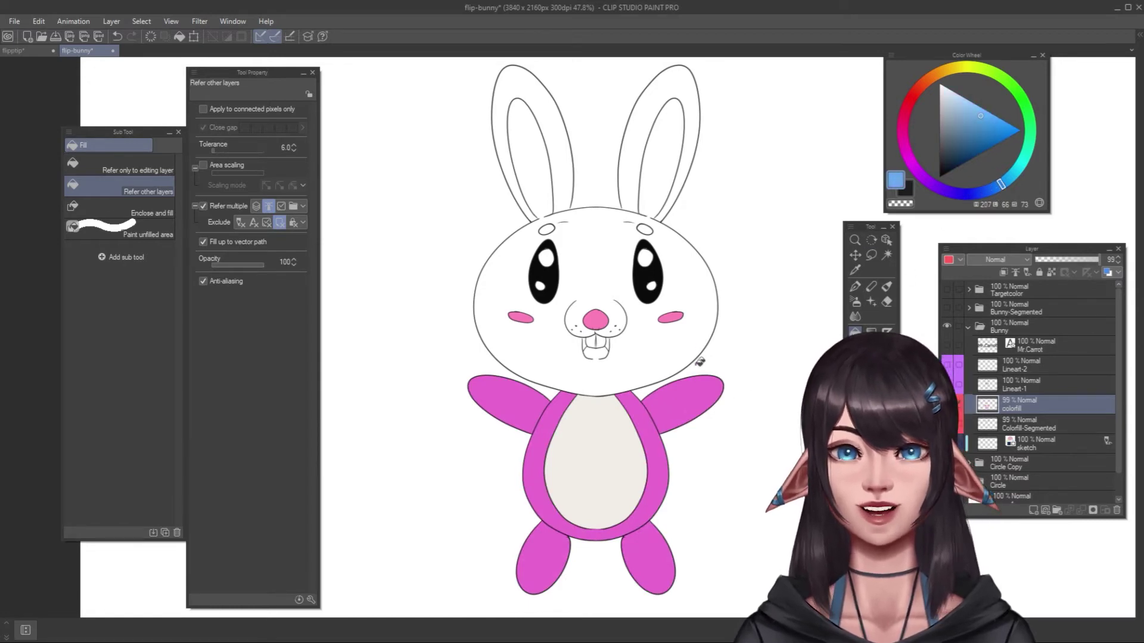
drag(479, 438, 454, 606)
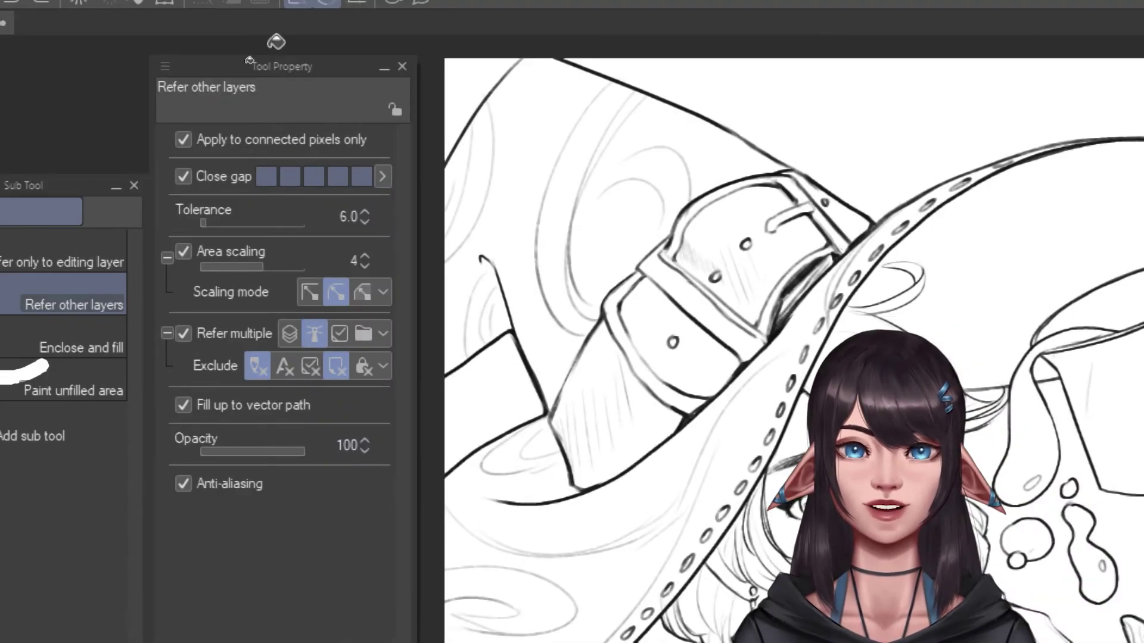
Shift the fill colour and fill the lower hat brim, its gaps and the crown interior.
click(225, 141)
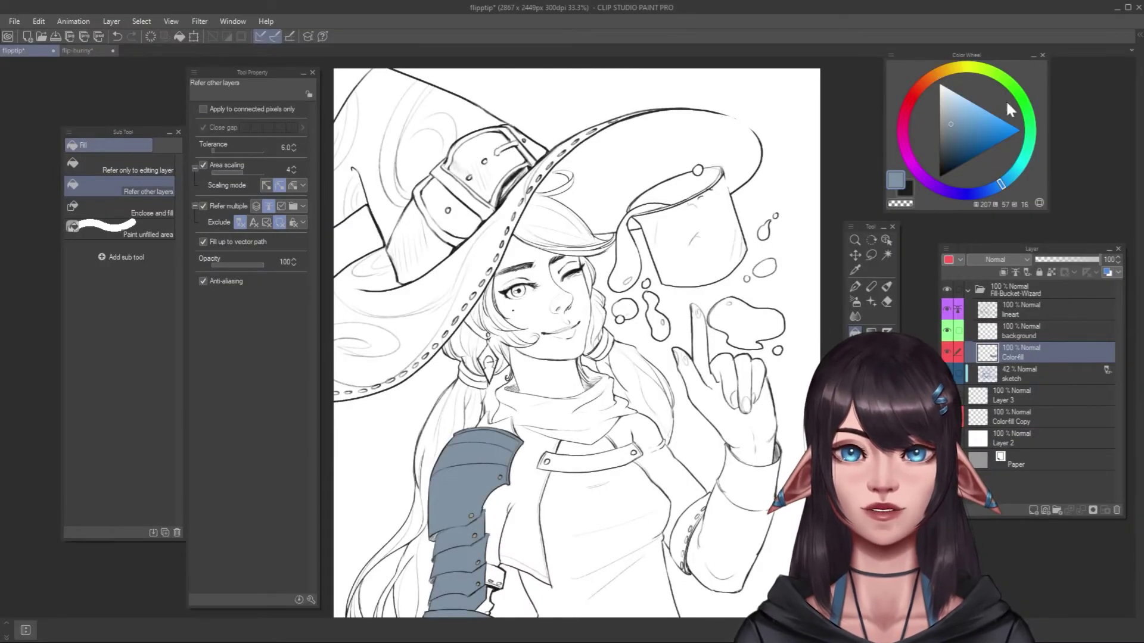
mouse_move(1001, 185)
mouse_down()
mouse_move(1032, 128)
mouse_move(920, 83)
mouse_move(950, 187)
mouse_up()
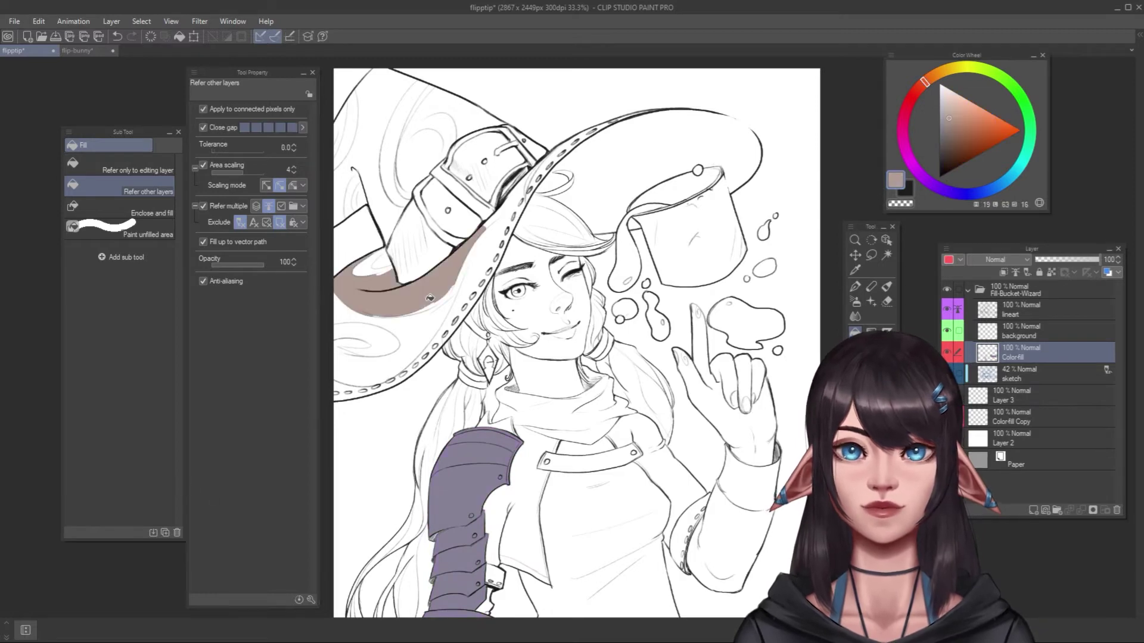
click(408, 328)
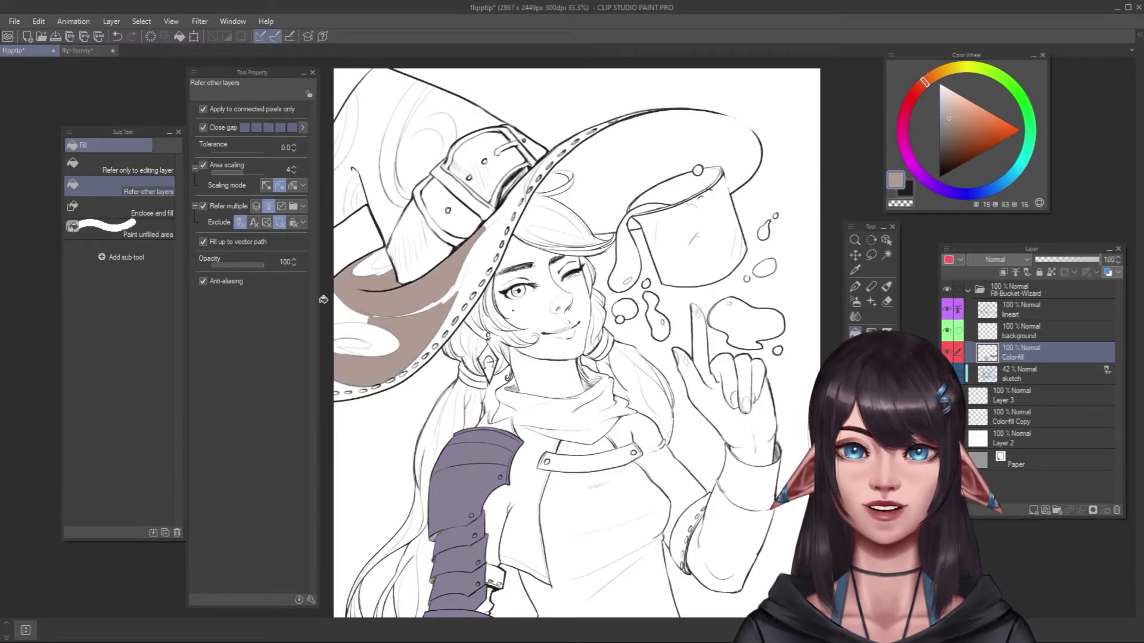
click(361, 329)
click(479, 258)
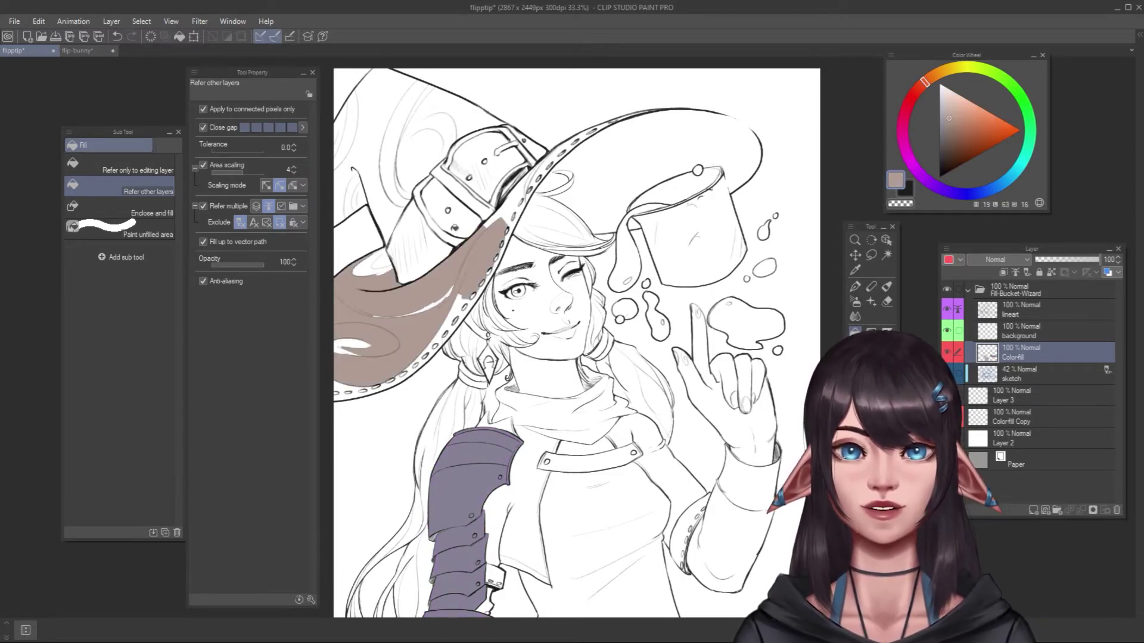
click(431, 184)
Fill the upper, far-left and edge hat regions and the white gap beside the brim.
click(361, 139)
click(393, 149)
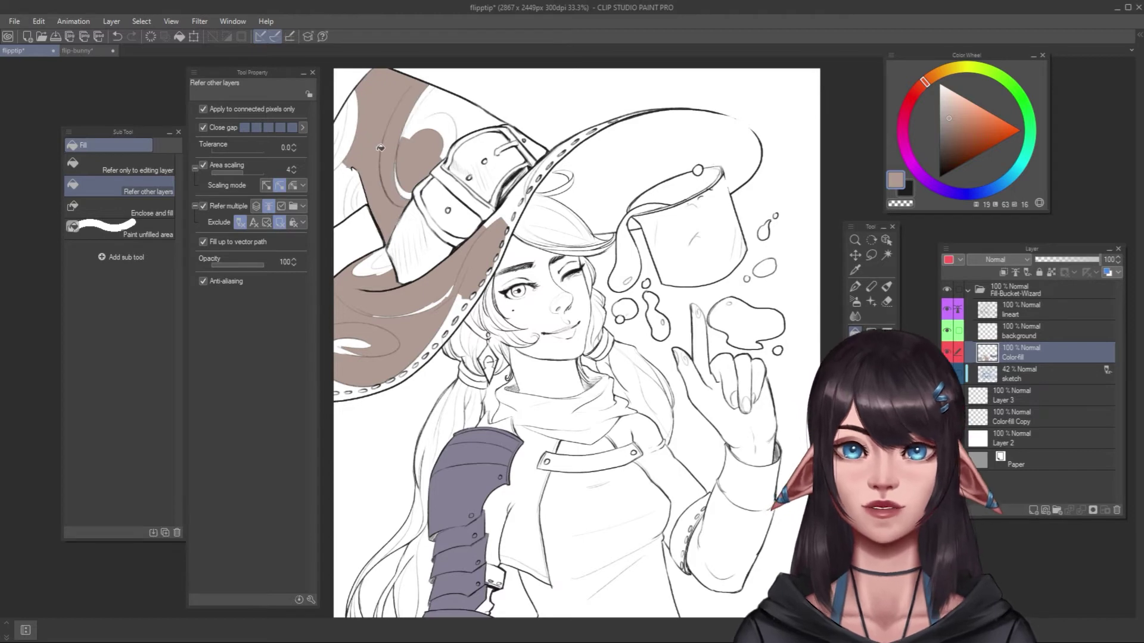
click(356, 136)
click(349, 180)
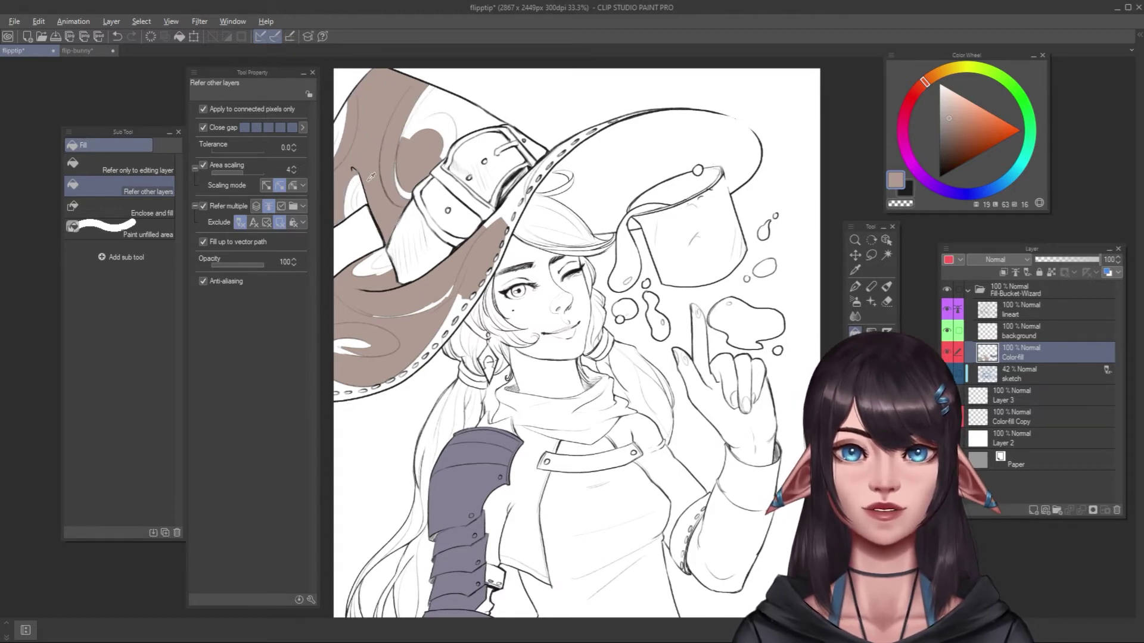
scroll(371, 176, up, 5)
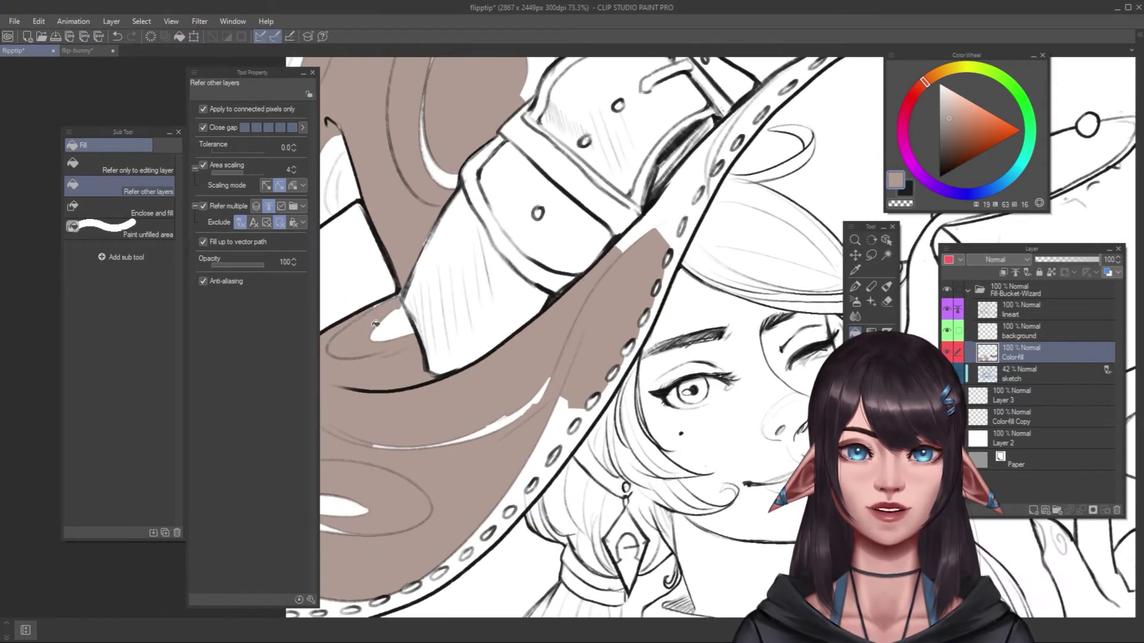
click(375, 324)
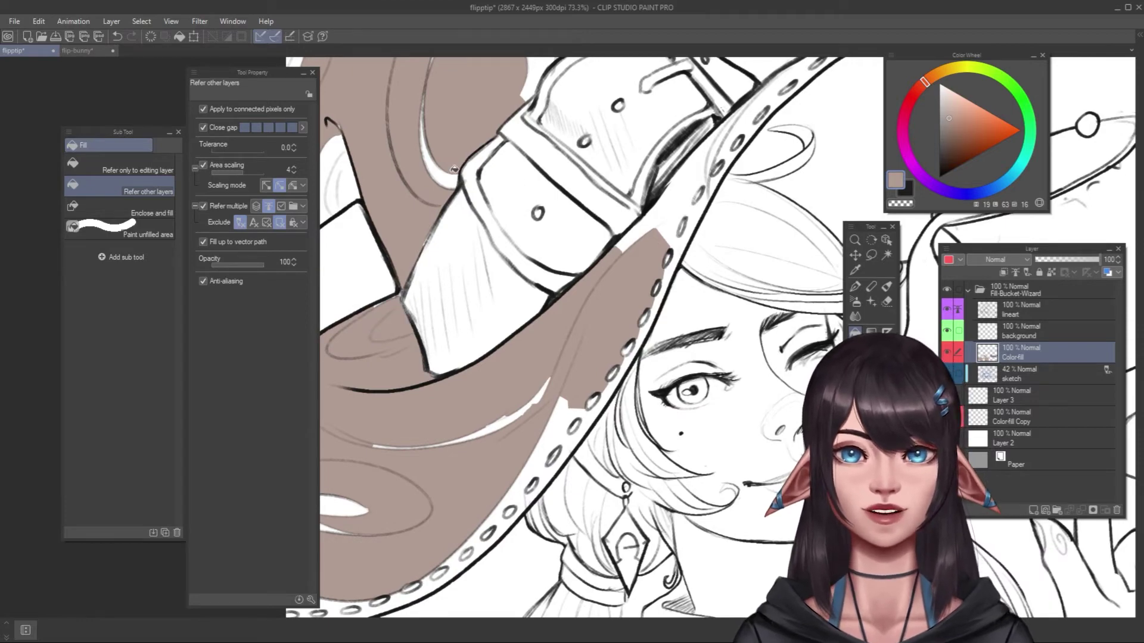
scroll(391, 112, up, 1)
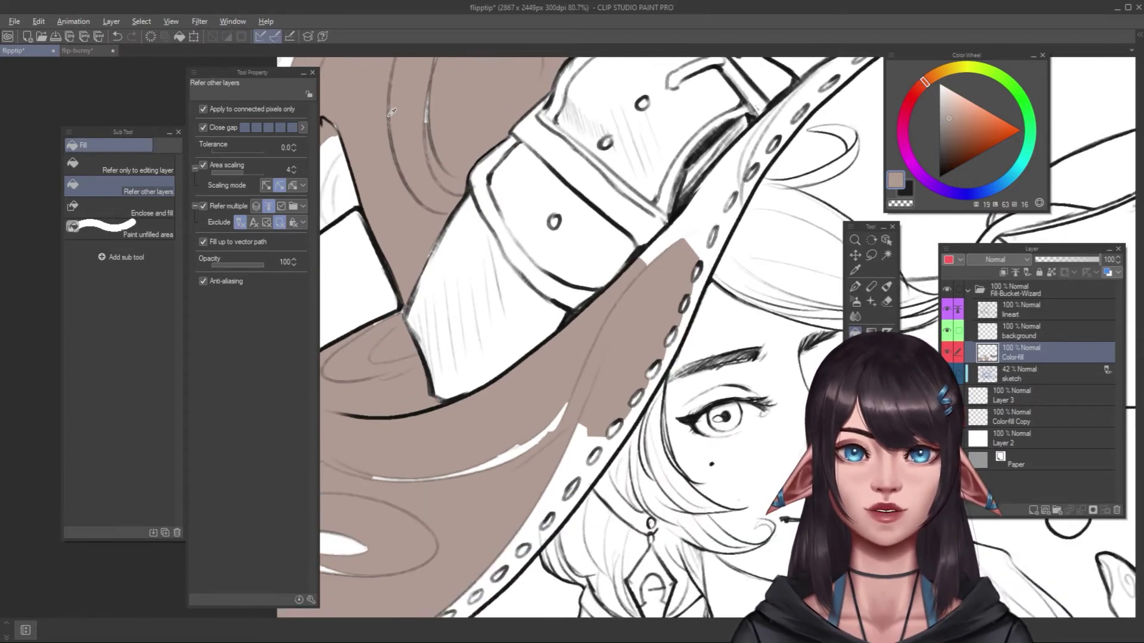
scroll(392, 112, up, 2)
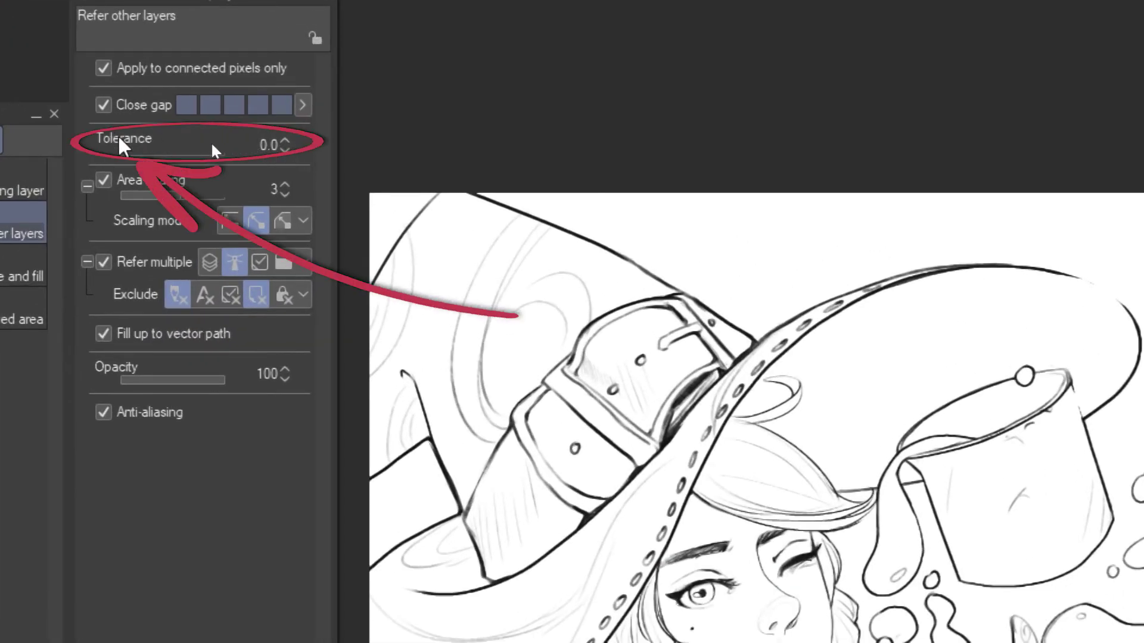
Raise the fill tolerance to about 29.5, test-fill the grey circle, and undo it.
mouse_move(128, 156)
mouse_down()
mouse_move(161, 156)
mouse_move(134, 156)
mouse_up()
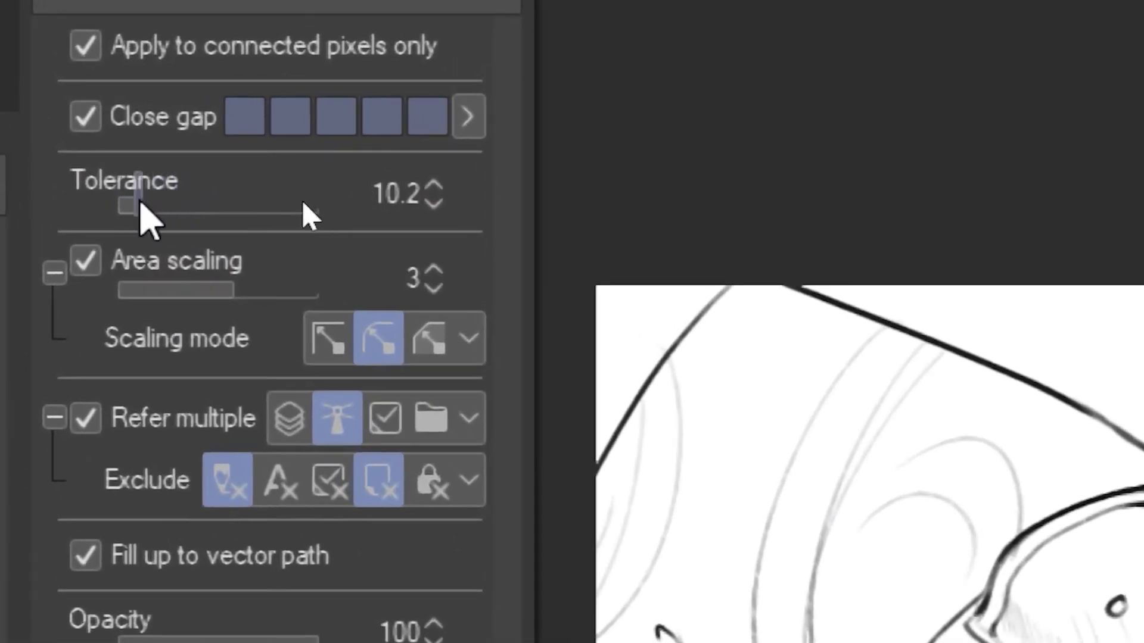
drag(140, 202, 179, 206)
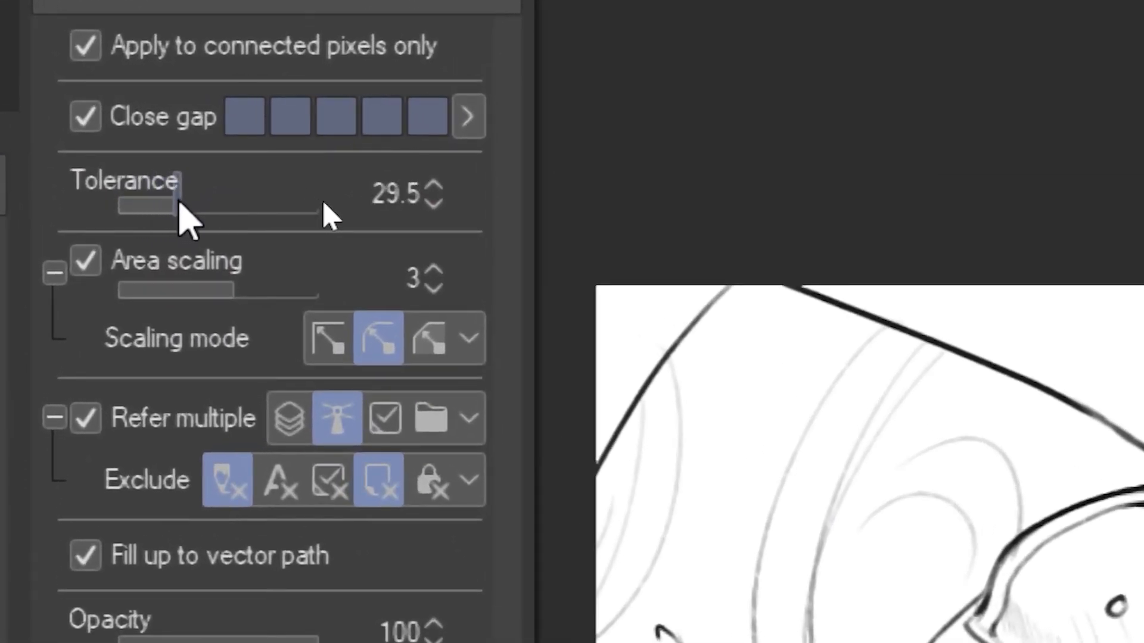
click(407, 192)
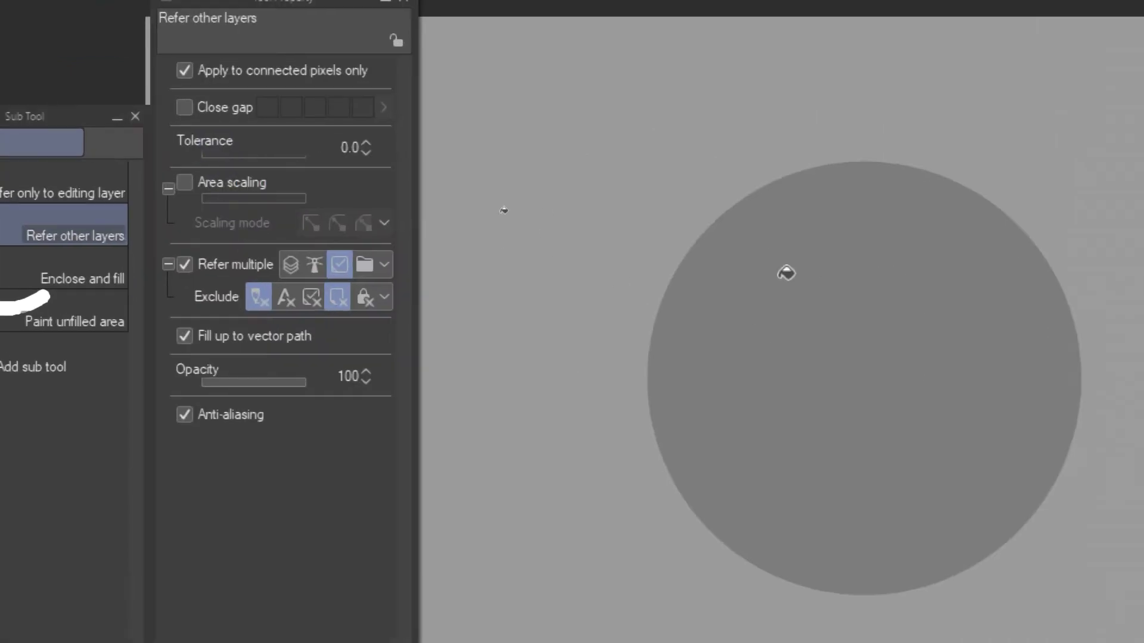
click(501, 214)
key(ctrl+z)
Test a 100-tolerance fill that floods the canvas, undo it, then fill the hat brim brown.
drag(202, 155, 305, 155)
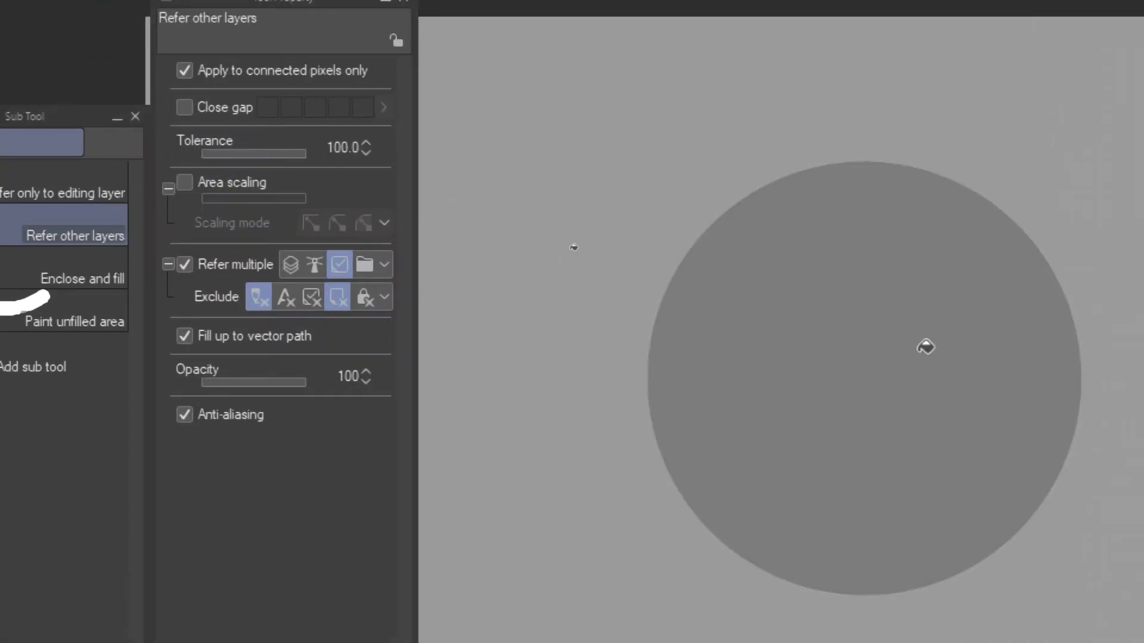
click(858, 347)
key(ctrl+z)
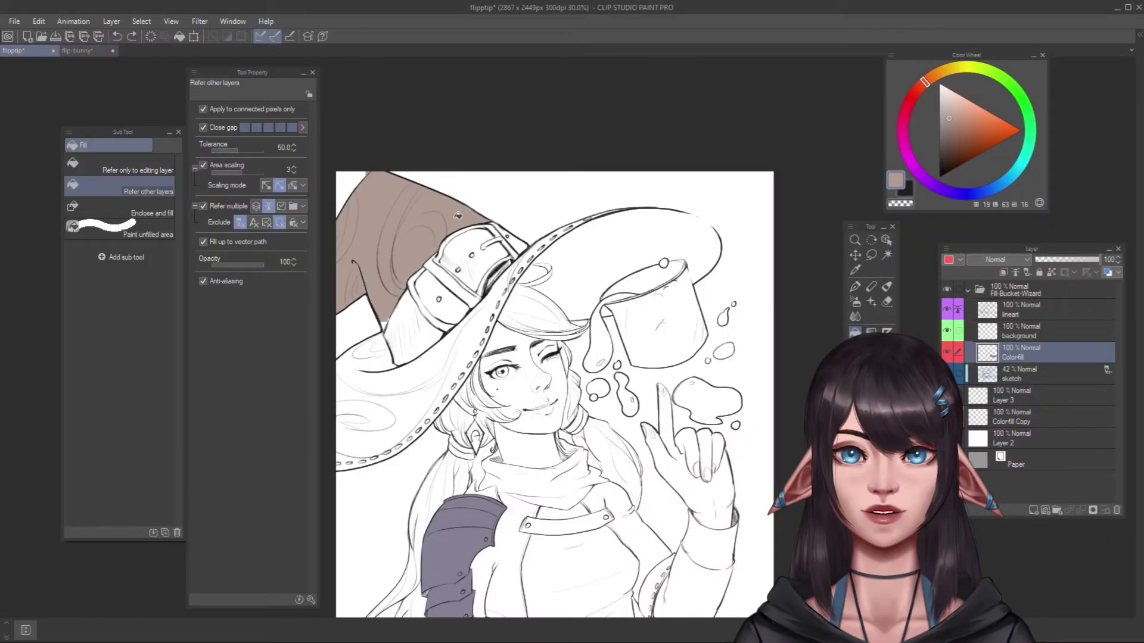
click(438, 355)
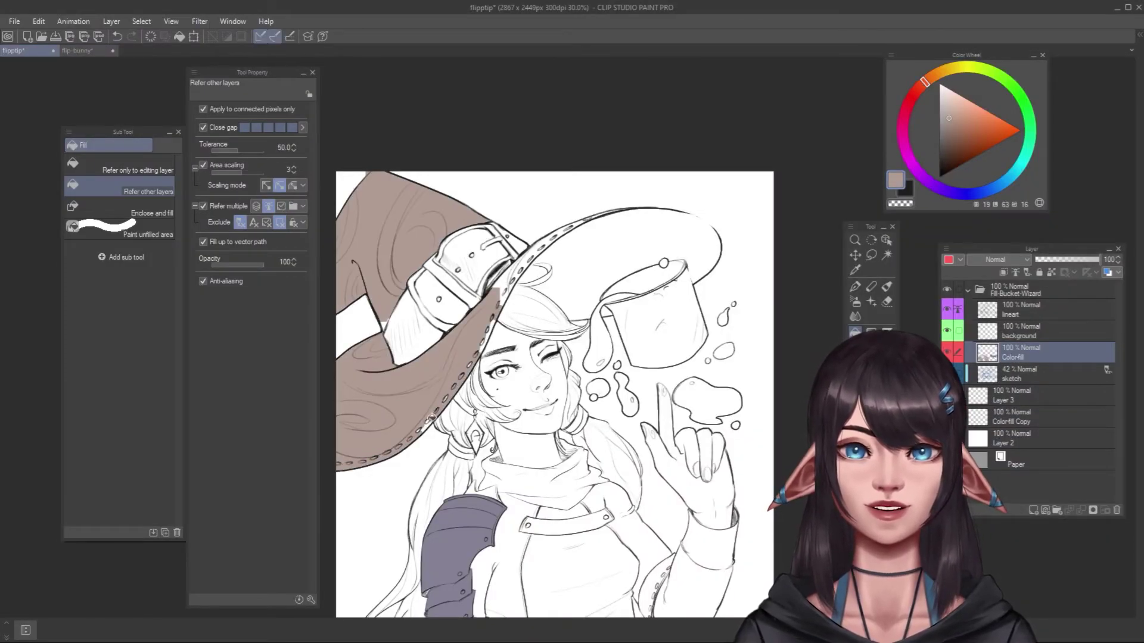
Switch to the Fill tool with G, try a fill on the drawing, and undo it.
scroll(405, 429, up, 5)
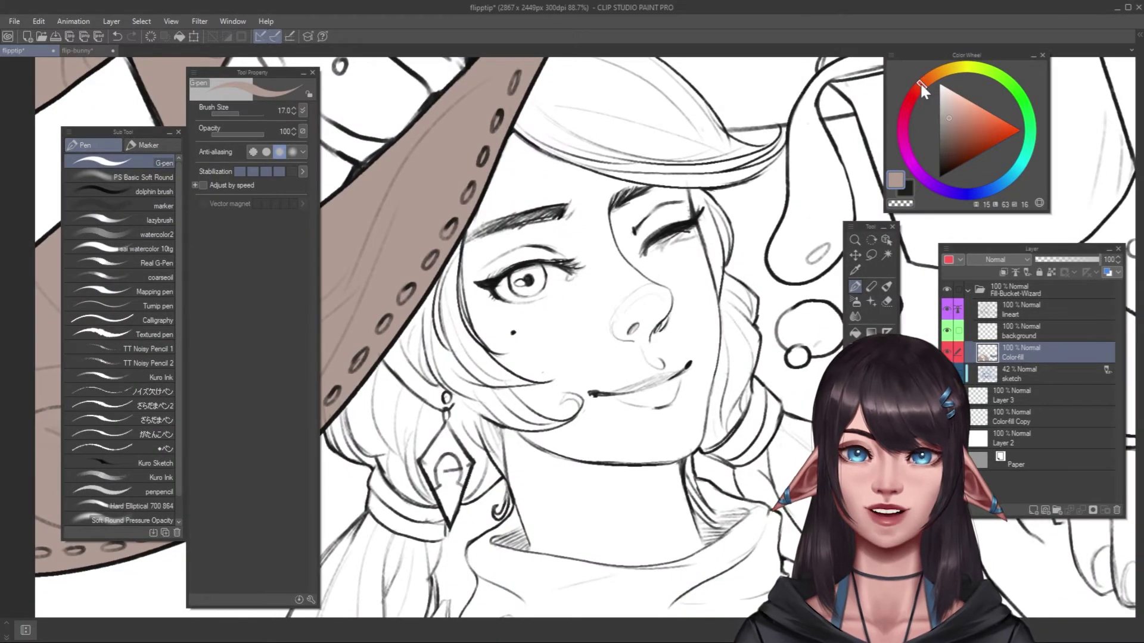
key(g)
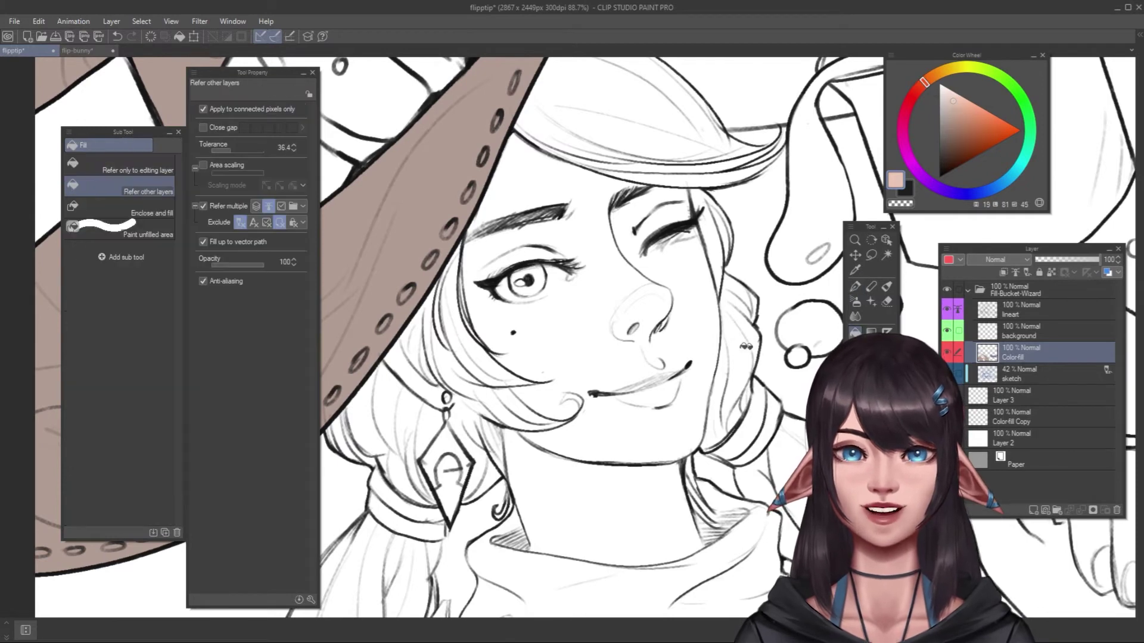
click(612, 333)
key(ctrl+z)
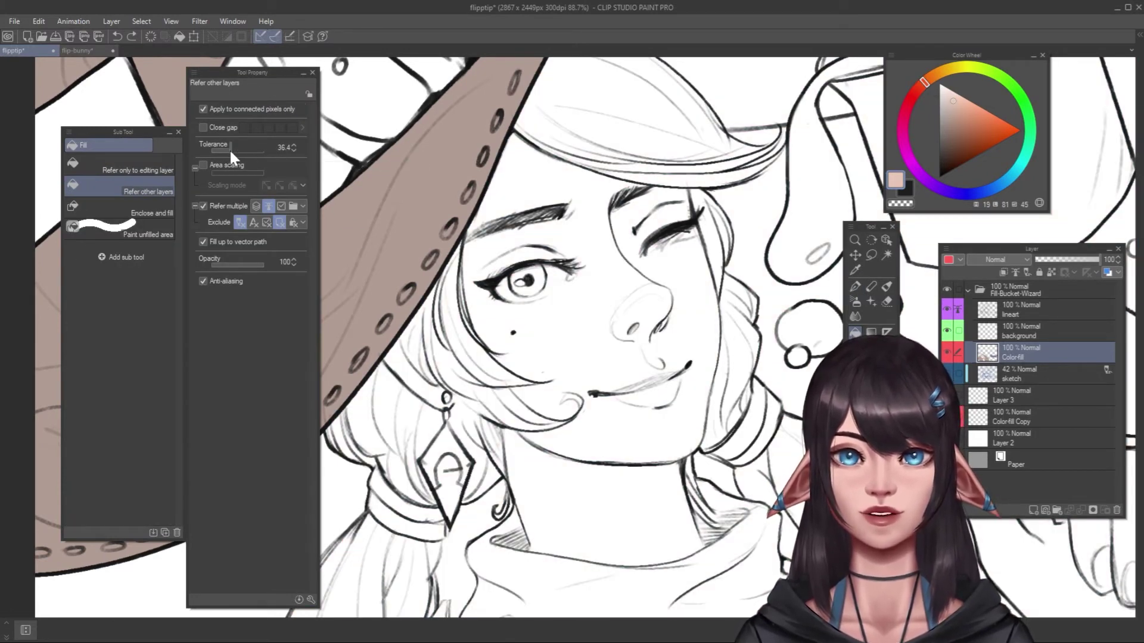
Lower the tolerance to 27.3, fill the witch's face skin colour, and undo the leak.
drag(233, 158, 215, 150)
click(553, 358)
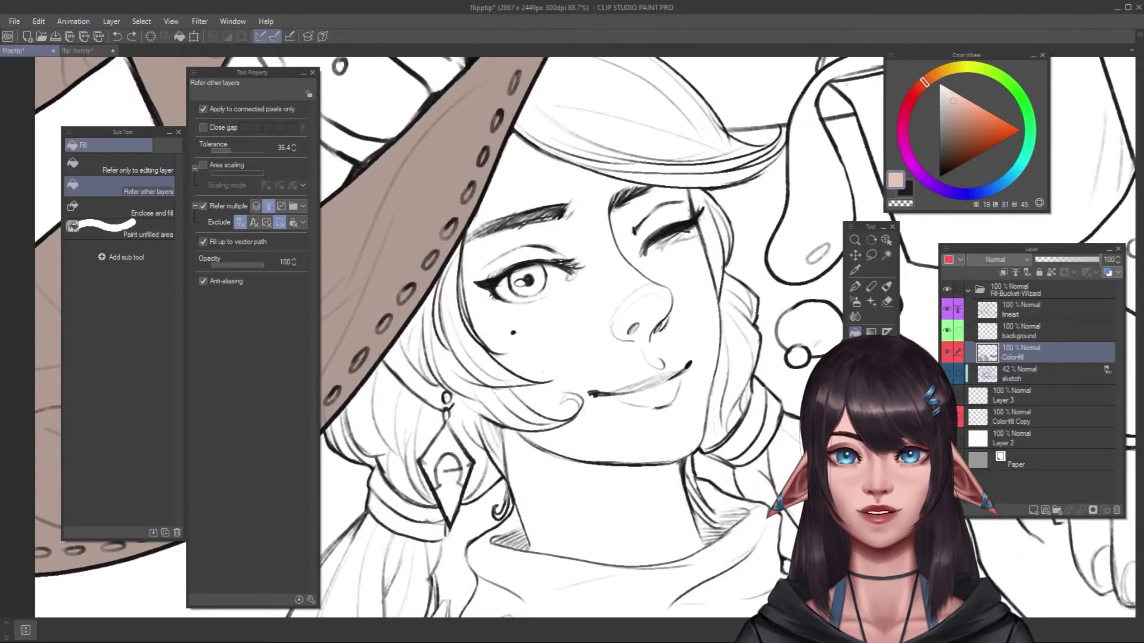
click(600, 336)
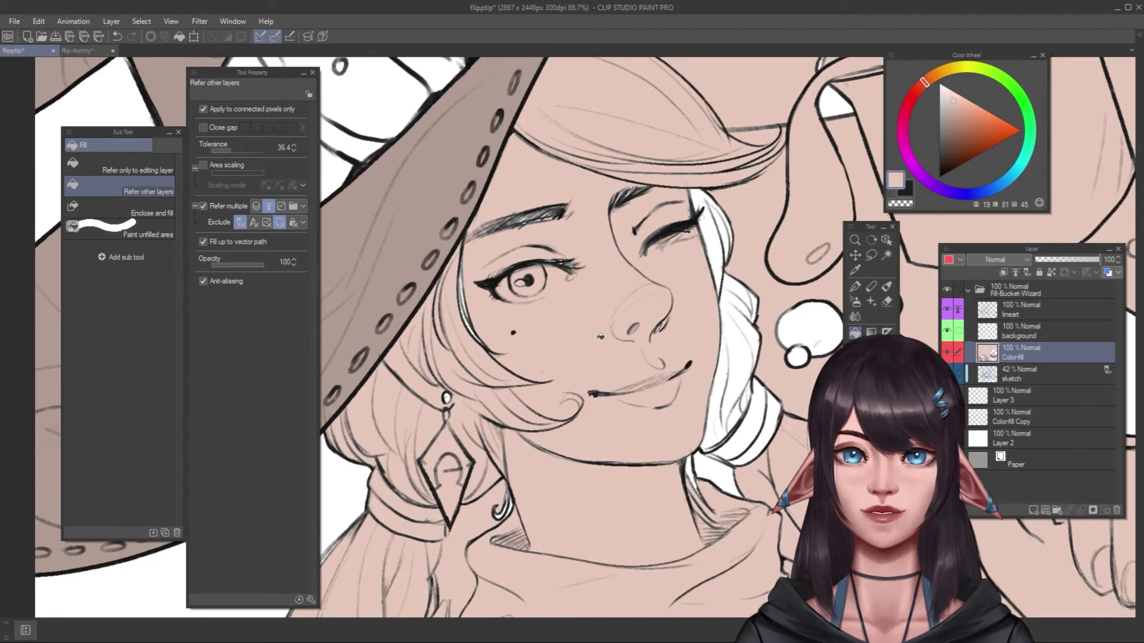
key(ctrl+z)
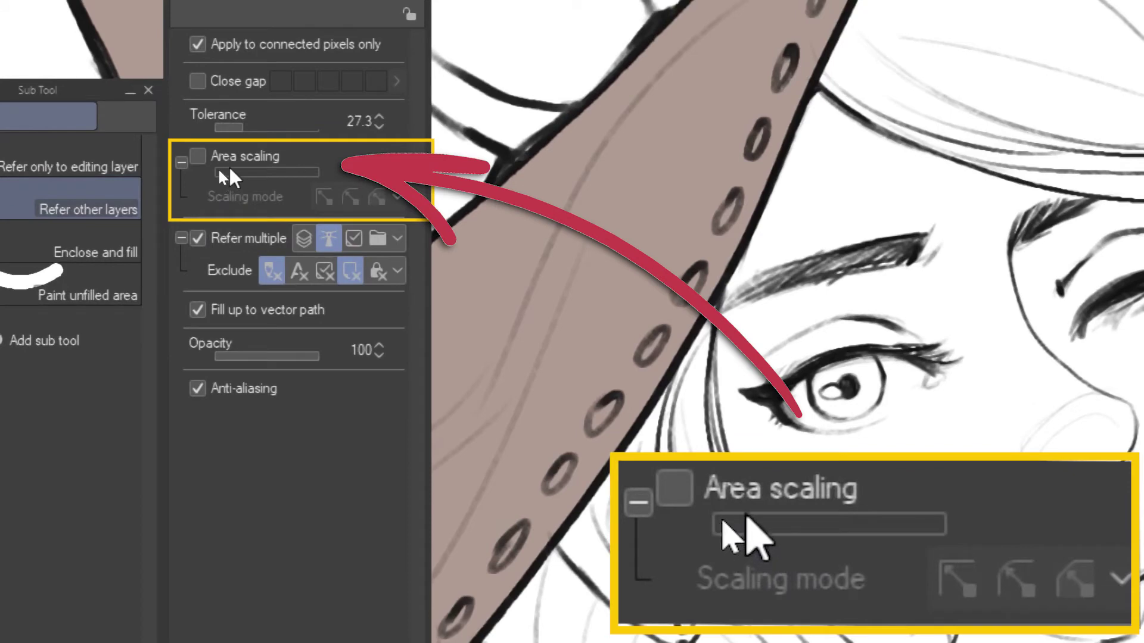
Enable Area scaling, raise it to 20, and reapply the red fill to the circle.
click(227, 172)
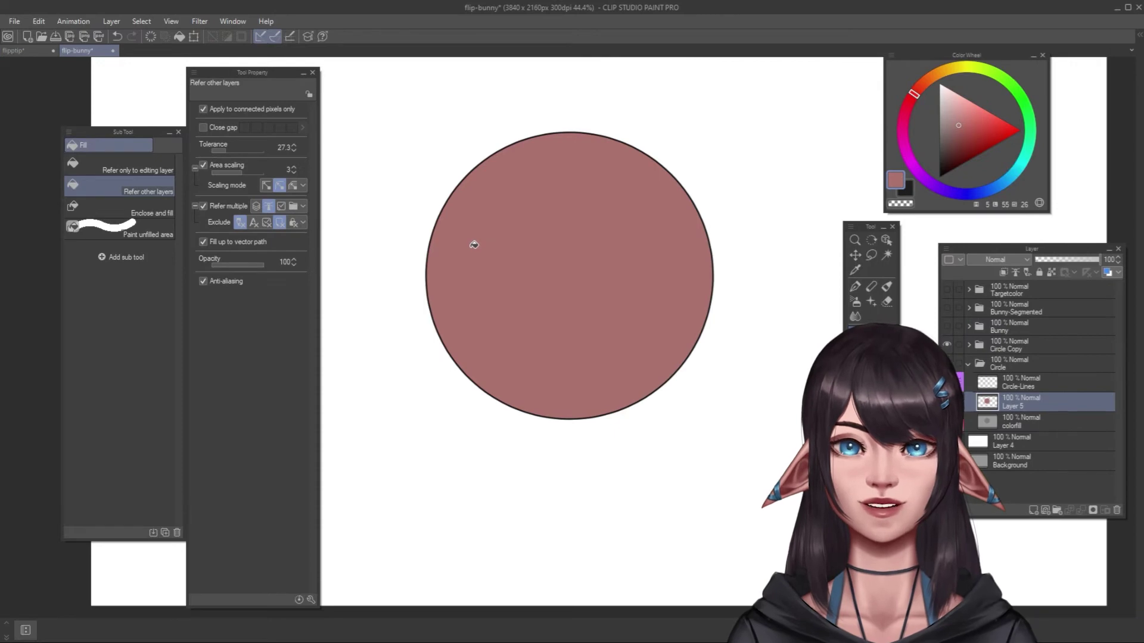
key(ctrl+z)
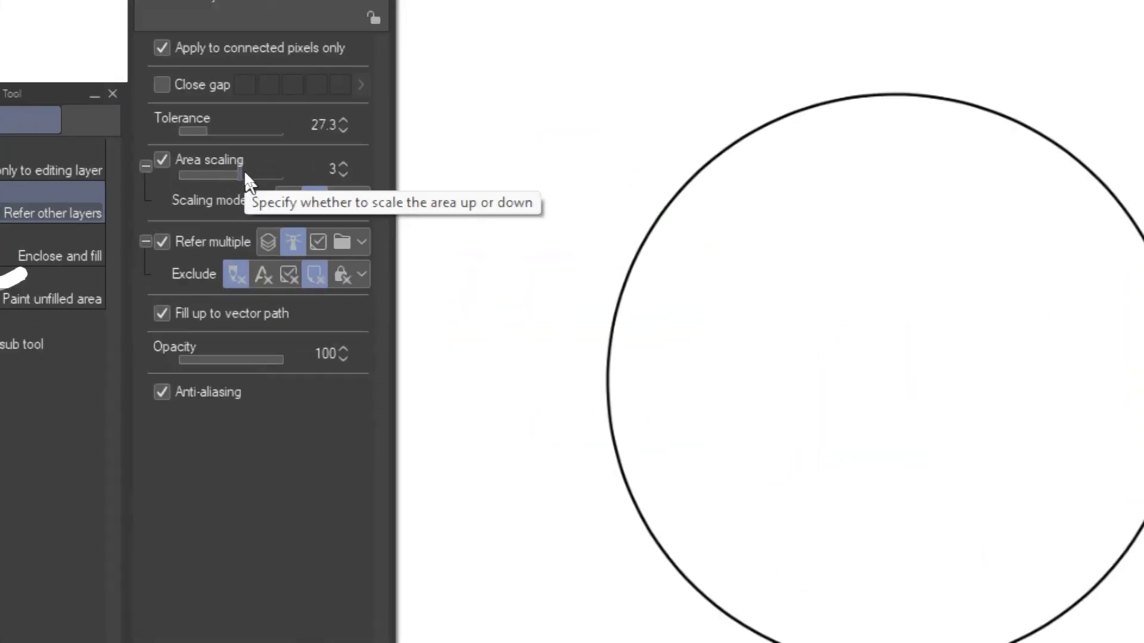
drag(246, 172, 261, 170)
click(741, 334)
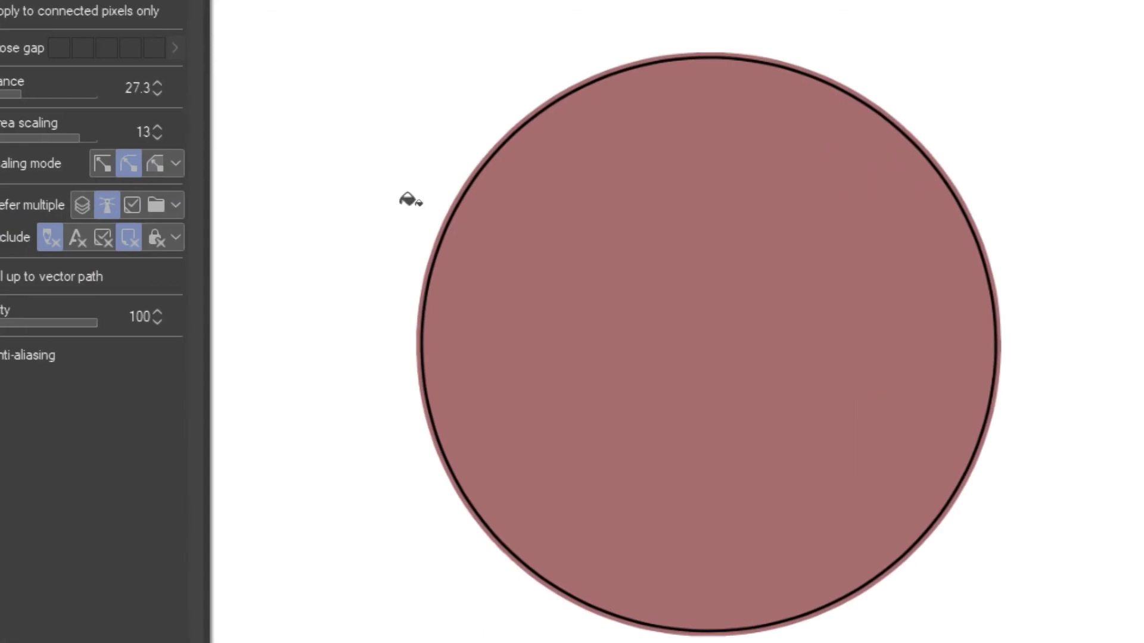
drag(79, 138, 95, 138)
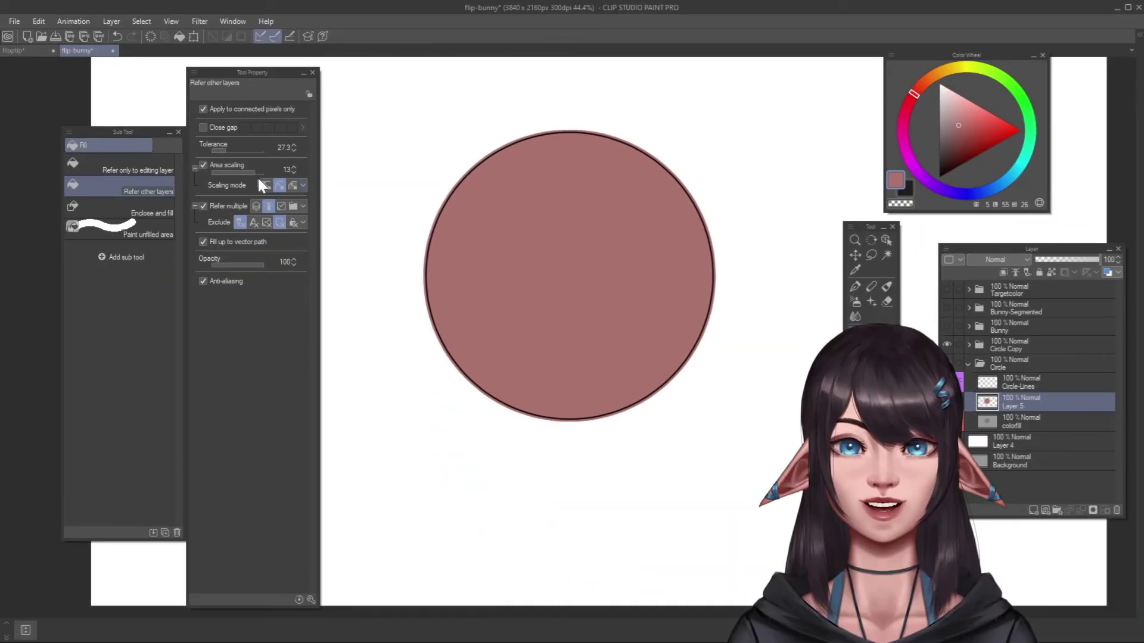
click(836, 339)
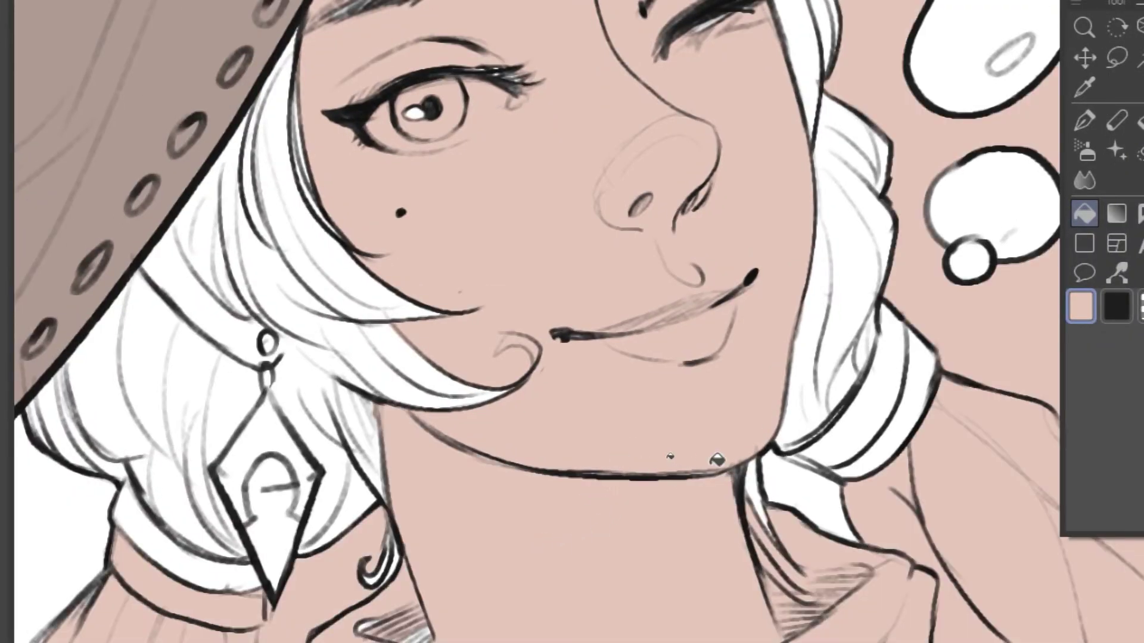
Undo the neck and background skin fill and set Scaling mode to the third option.
key(ctrl+z)
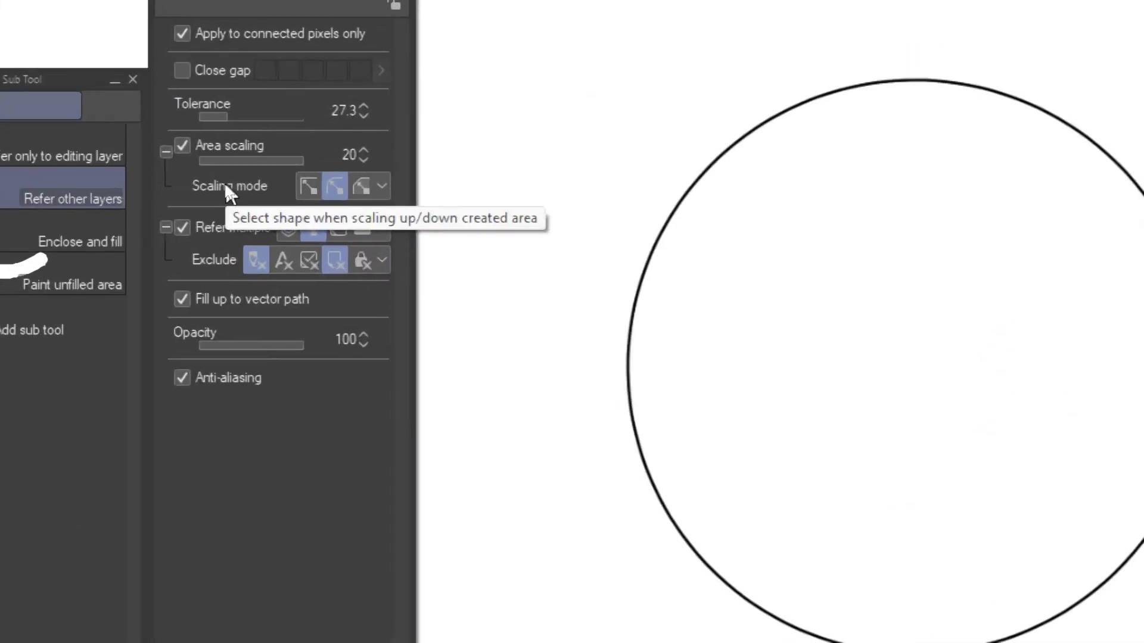
click(309, 187)
click(334, 187)
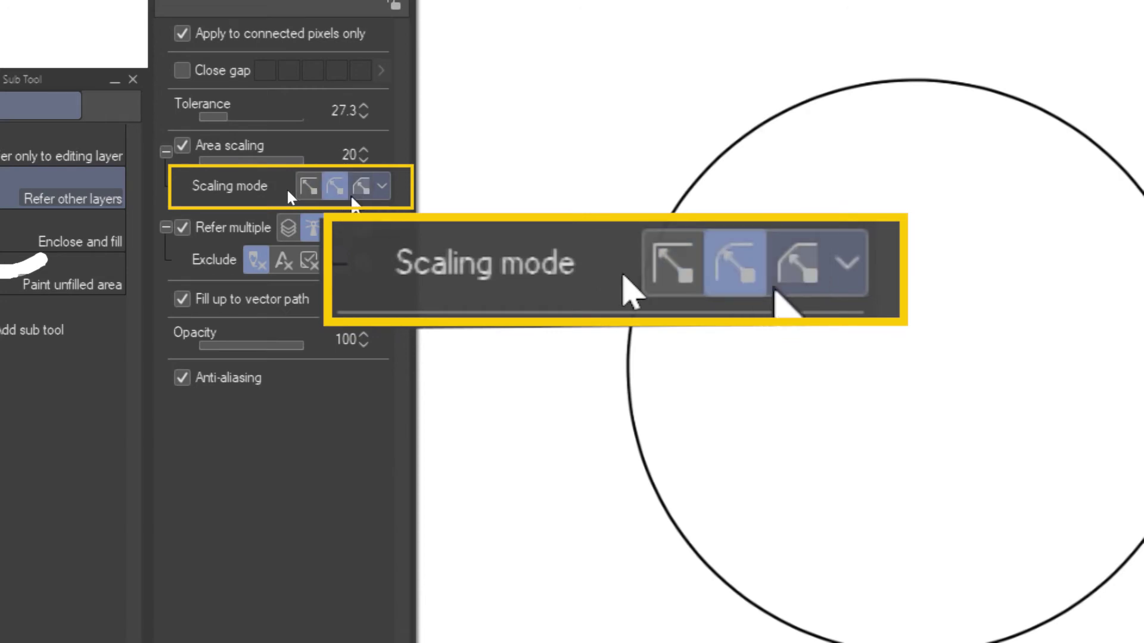
click(361, 187)
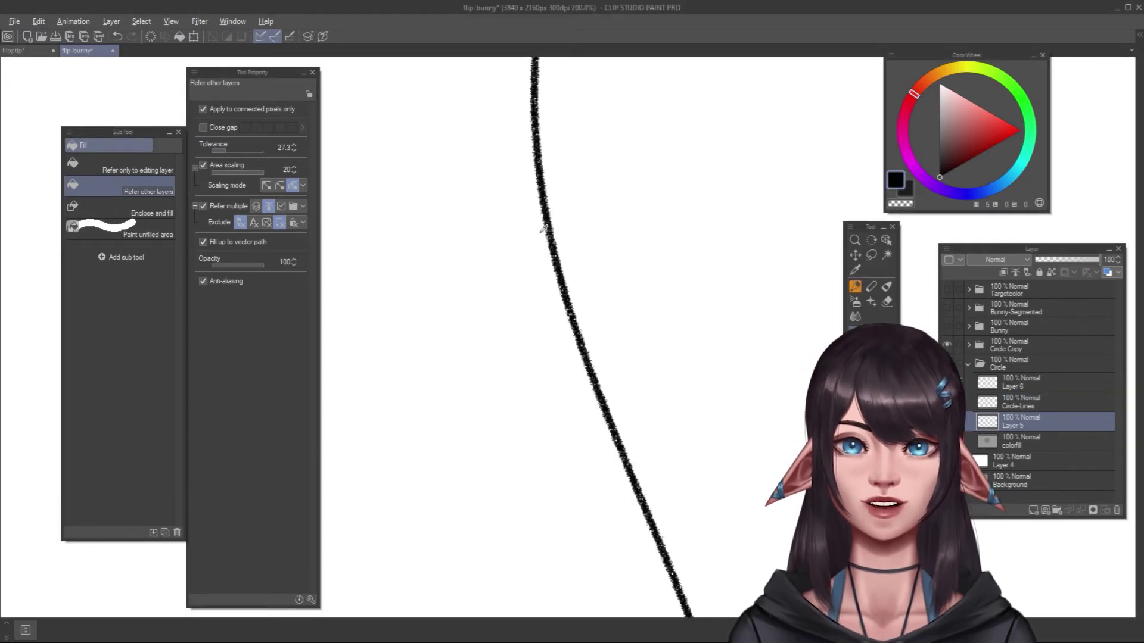
scroll(543, 228, up, 5)
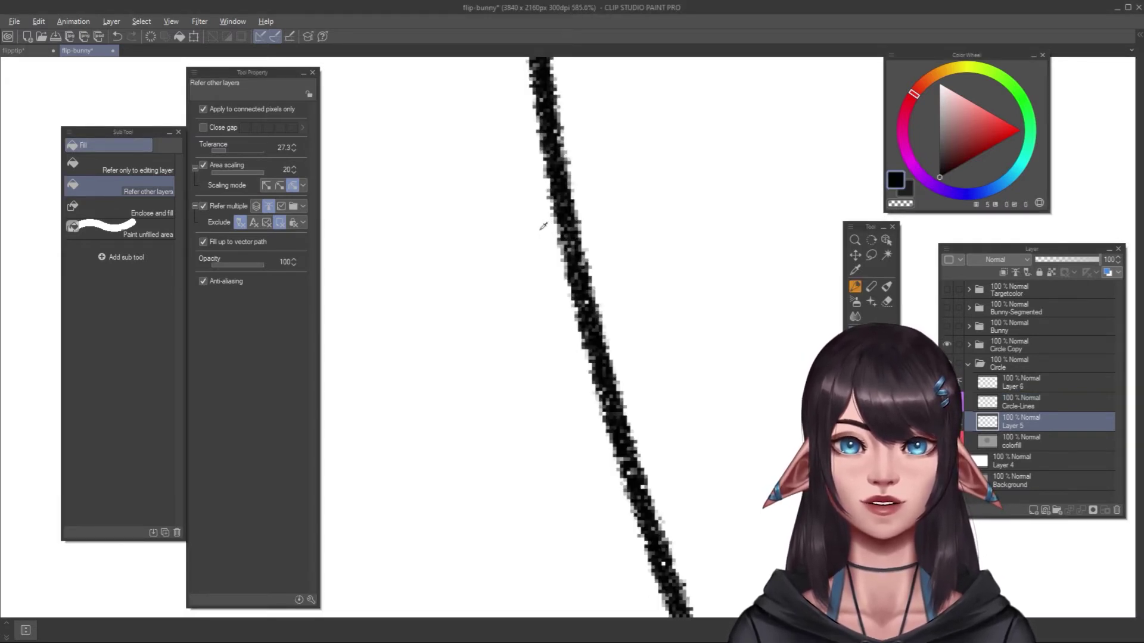
scroll(542, 227, up, 4)
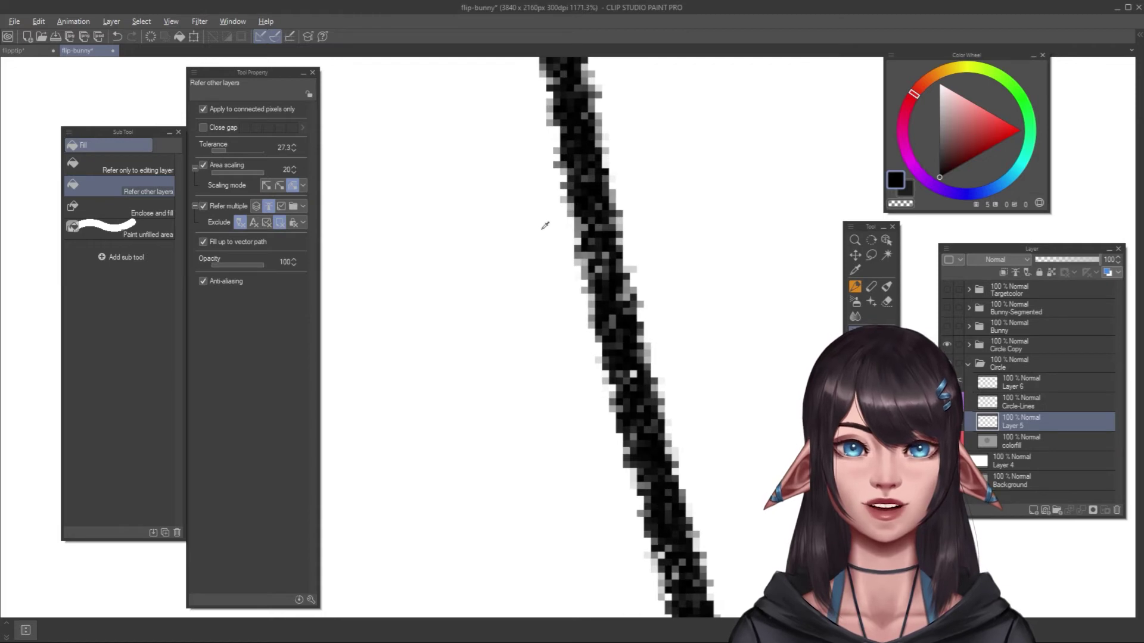
scroll(545, 226, up, 1)
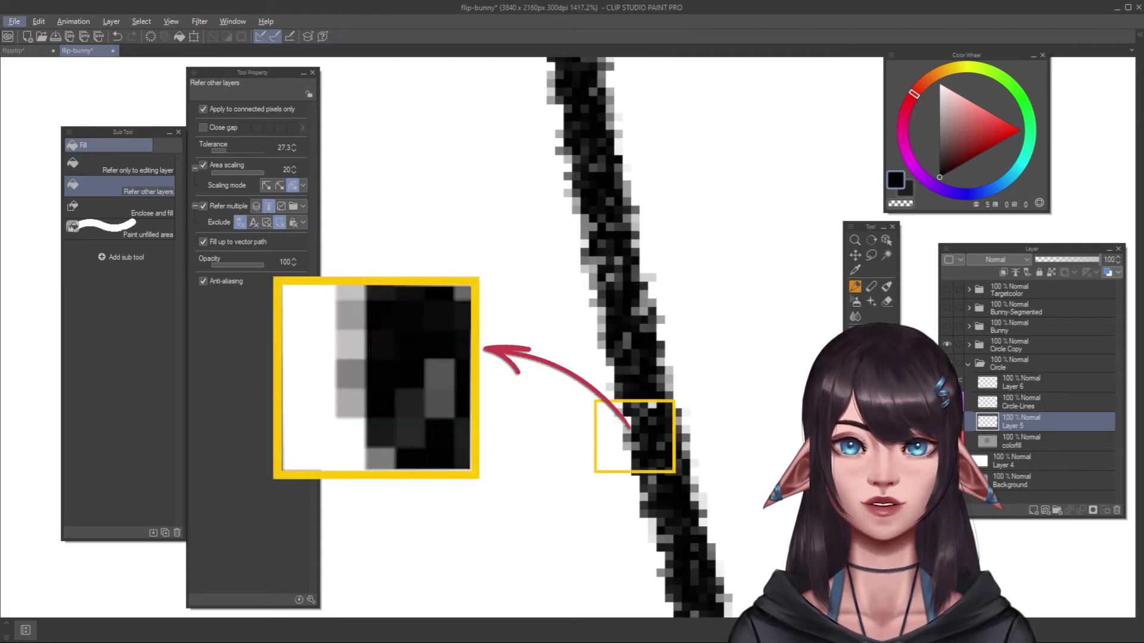
key(alt+Tab)
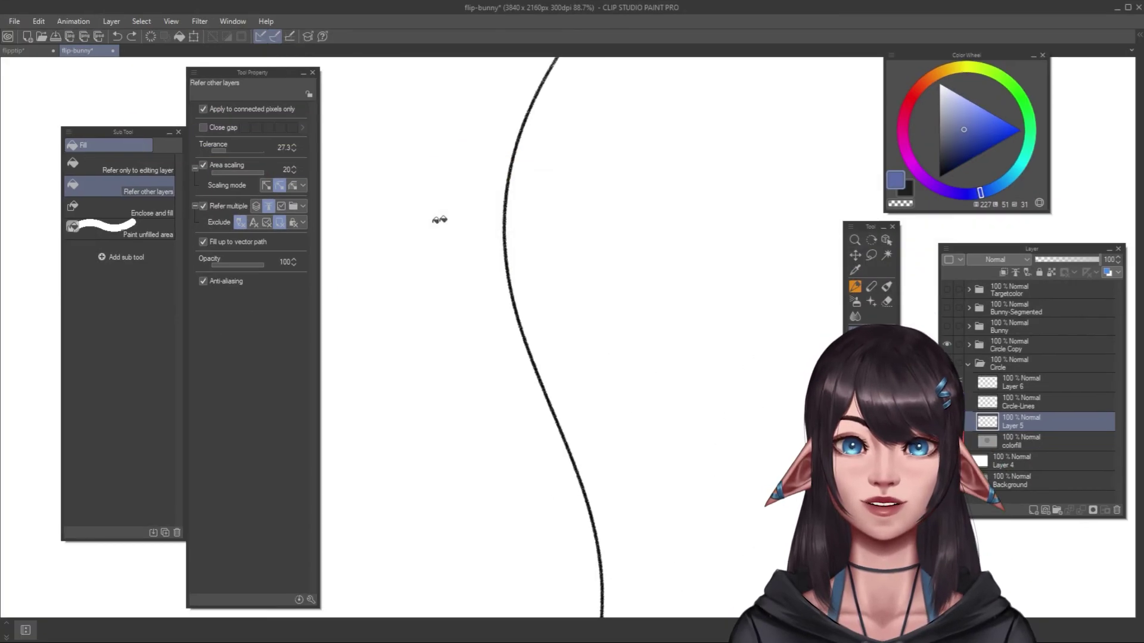
Fill the circle blue with area scaling extended to the darkest line pixels.
click(908, 360)
key(ctrl+z)
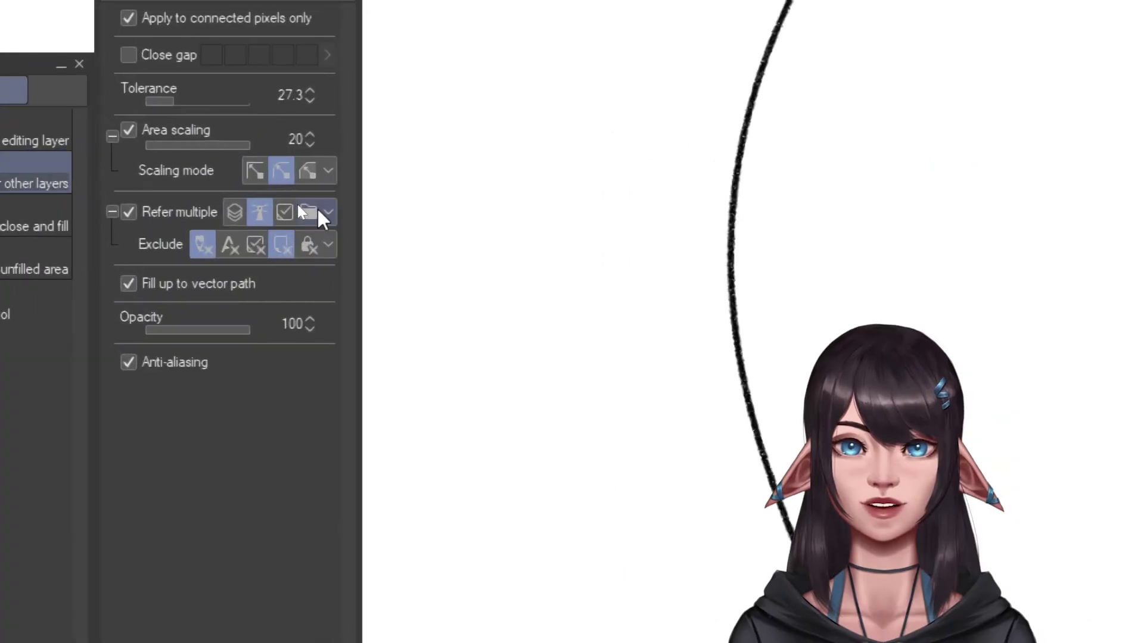
click(308, 170)
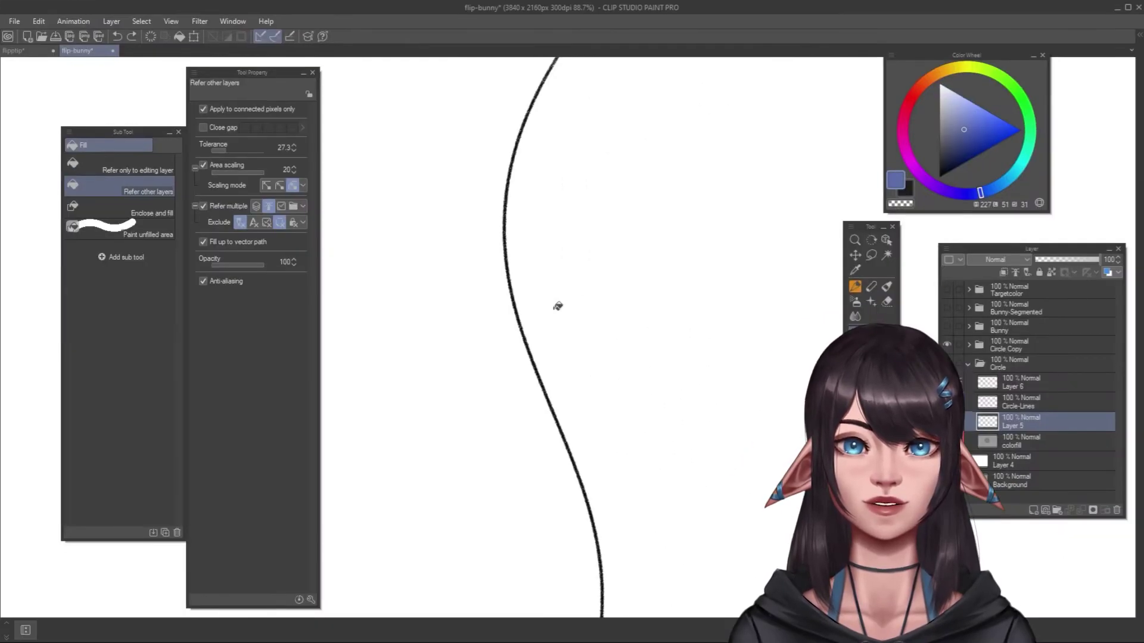
click(611, 265)
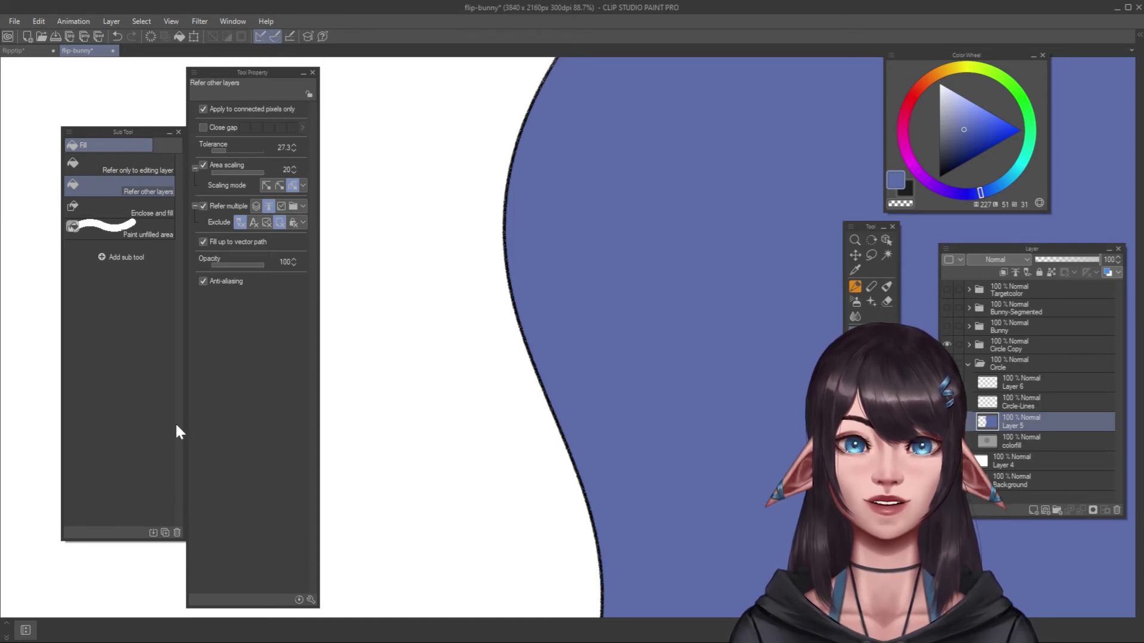
scroll(512, 248, up, 10)
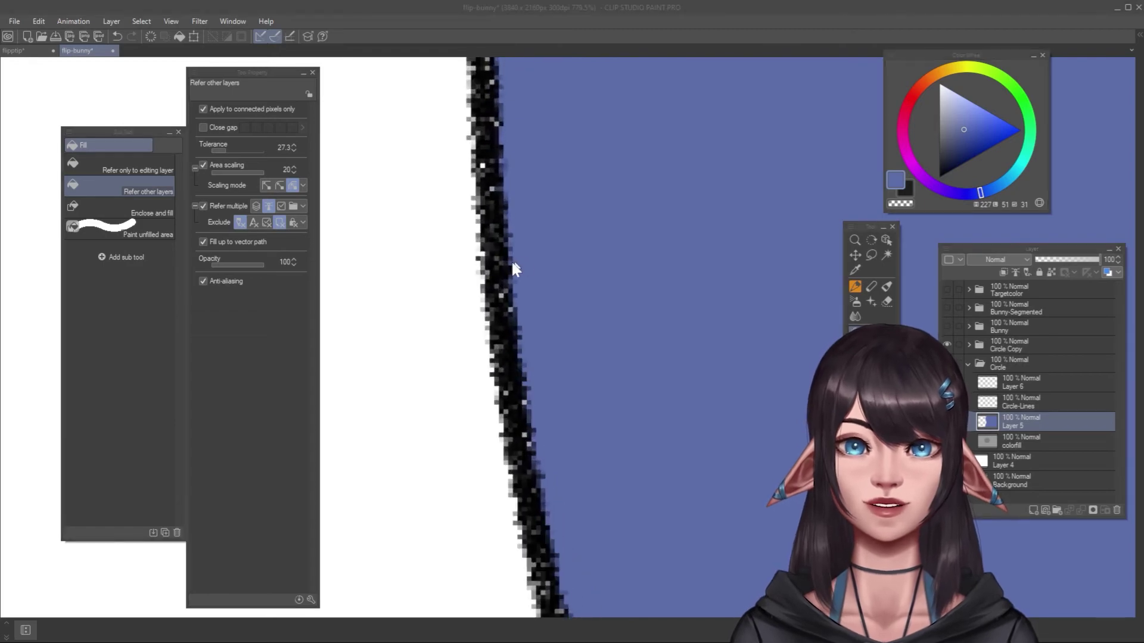
key(p)
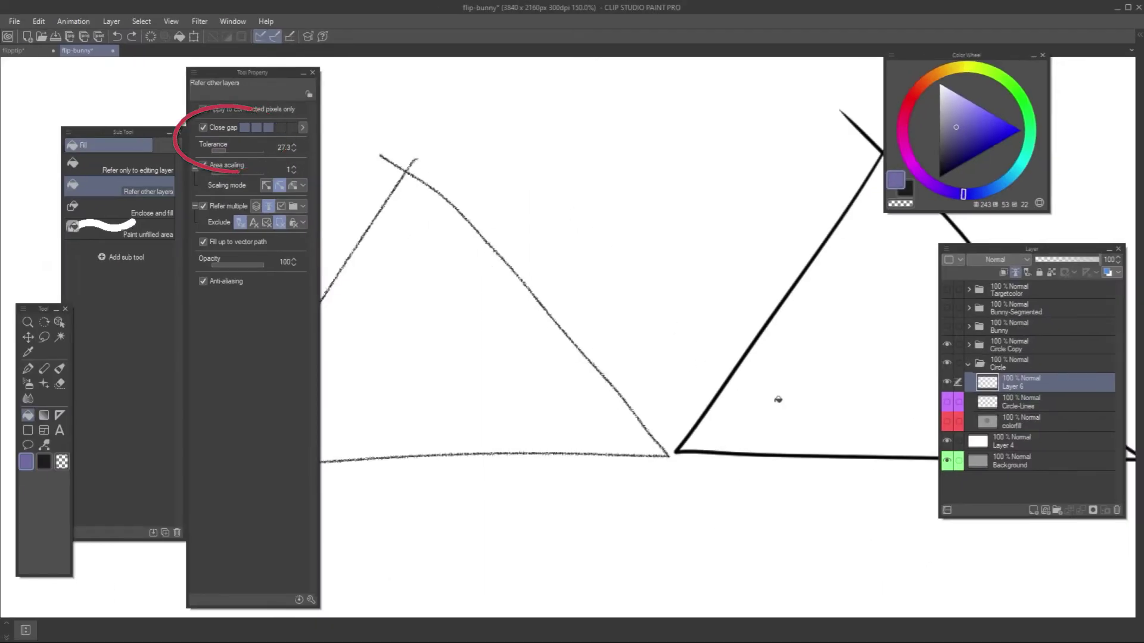
Add a new layer, set the line layer as reference, and fill the triangles purple and red.
click(1024, 406)
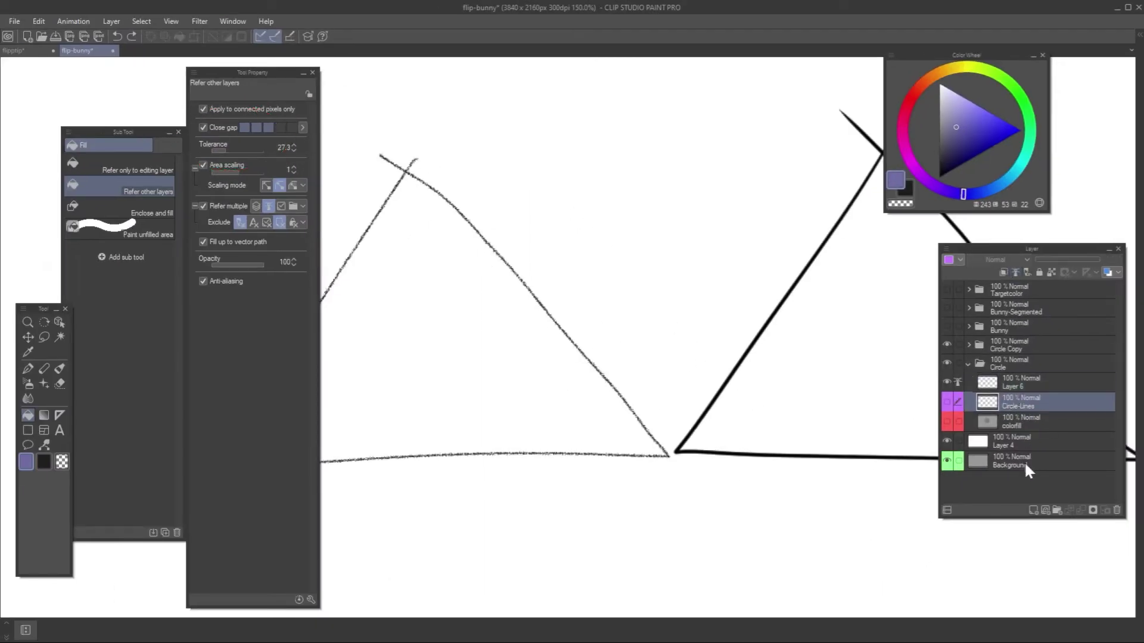
click(1033, 511)
click(1034, 385)
click(1033, 403)
click(512, 342)
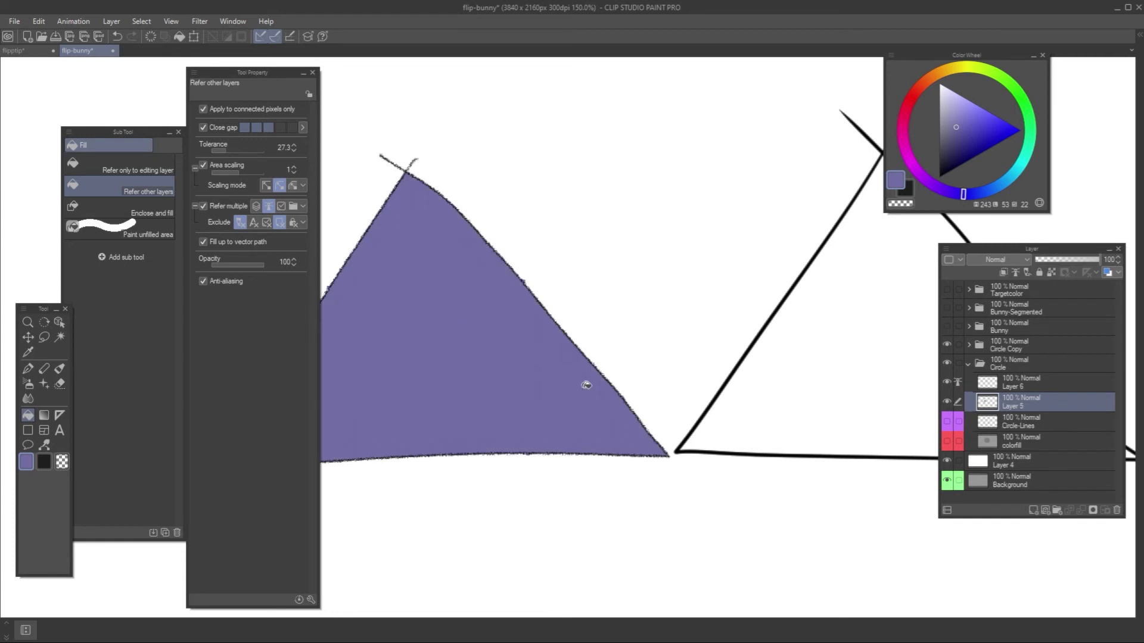
click(908, 105)
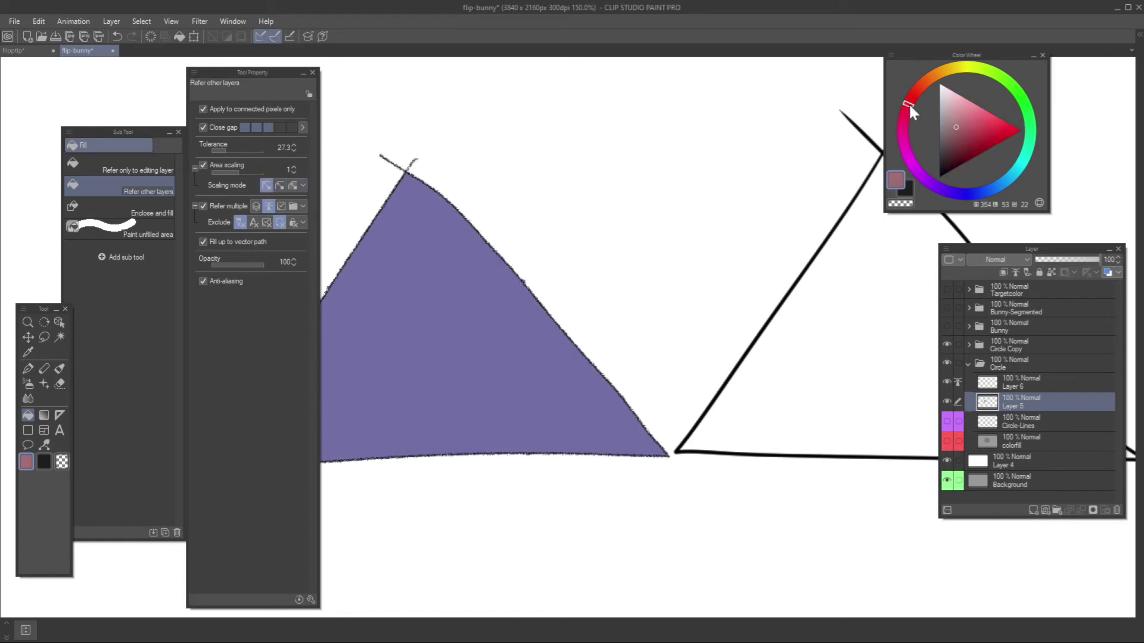
click(879, 285)
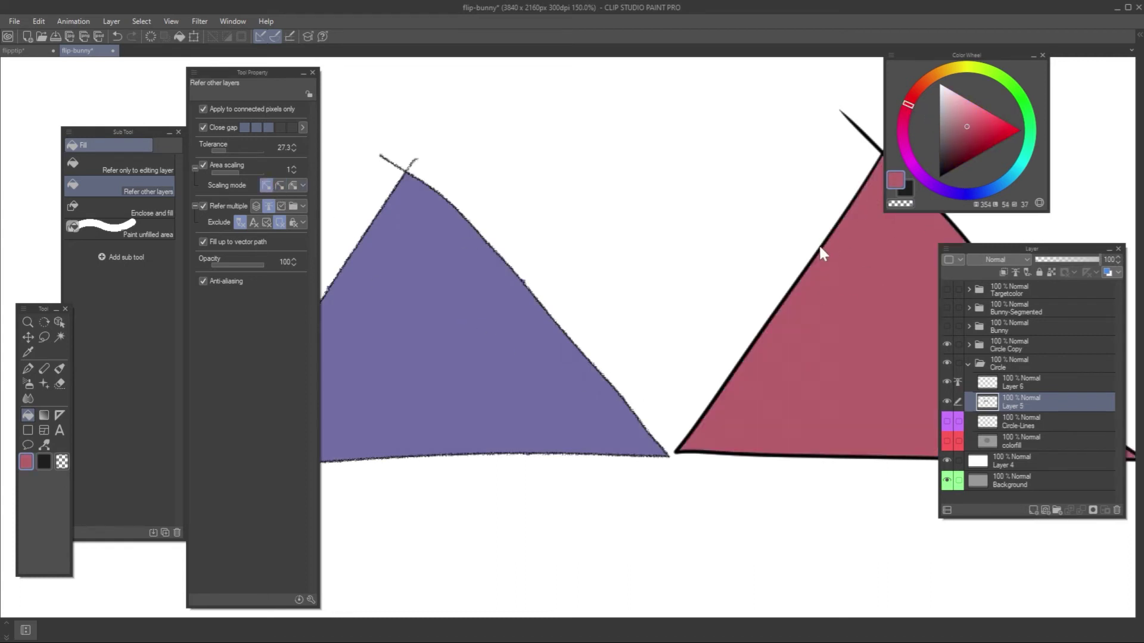
Redo the triangles with left red and right purple, then enable Fill up to vector path.
key(ctrl+z)
key(ctrl+z)
click(457, 326)
click(956, 193)
click(789, 320)
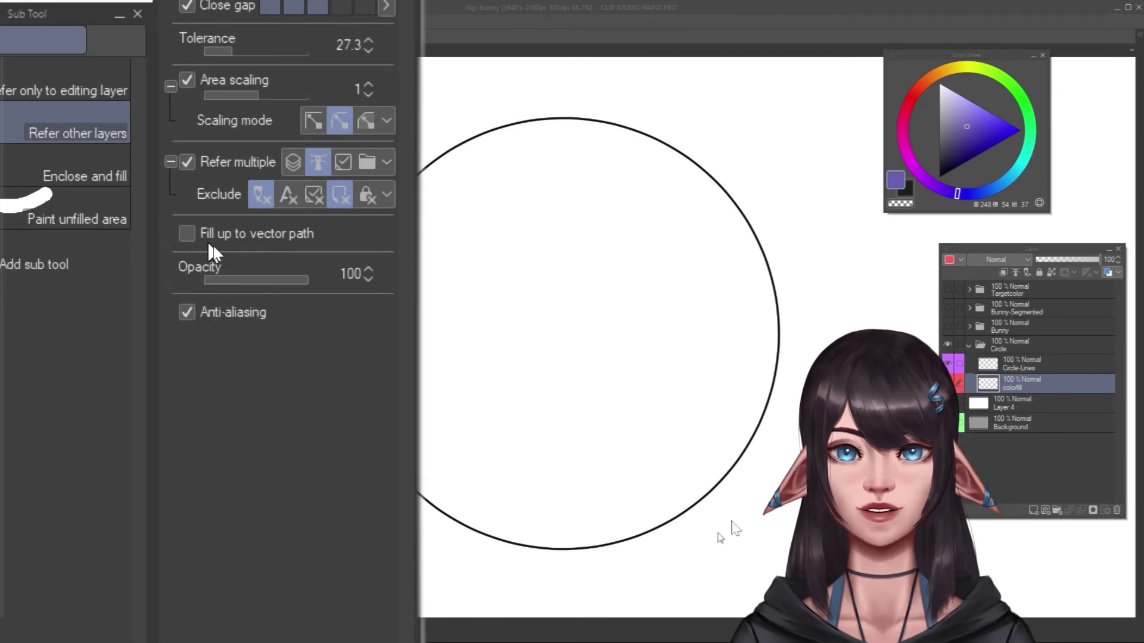
click(209, 236)
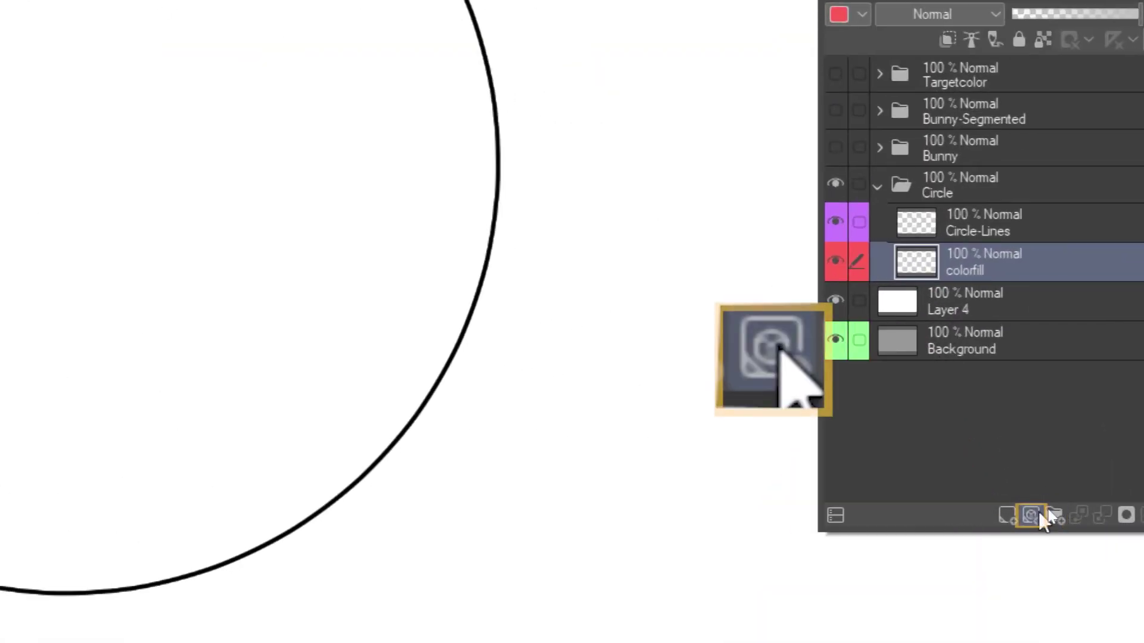
Draw a wavy vector curve across the circle, fill the region below it blue, then hide the curve layer.
click(1031, 513)
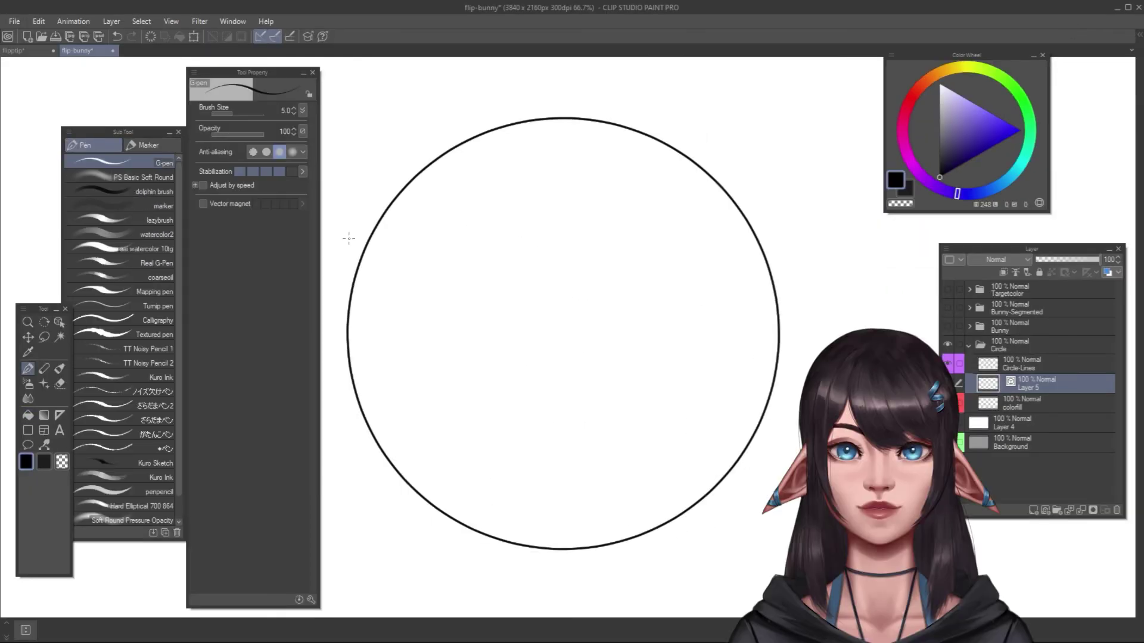
mouse_move(347, 238)
mouse_down()
mouse_move(411, 360)
mouse_move(768, 277)
mouse_move(849, 330)
mouse_up()
key(g)
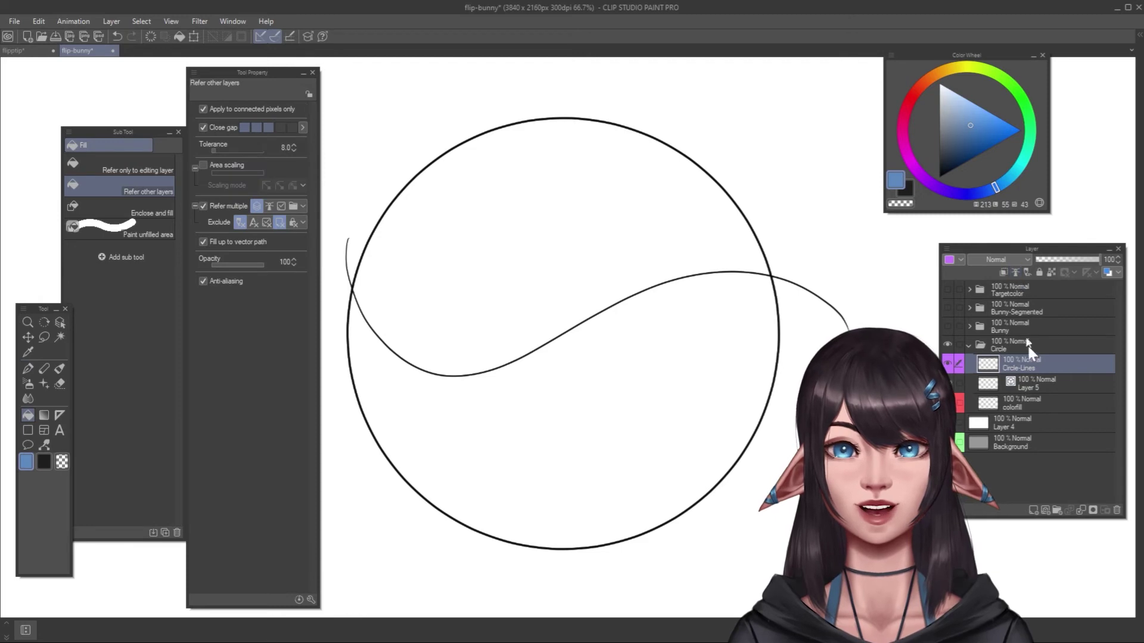
click(1016, 406)
click(624, 384)
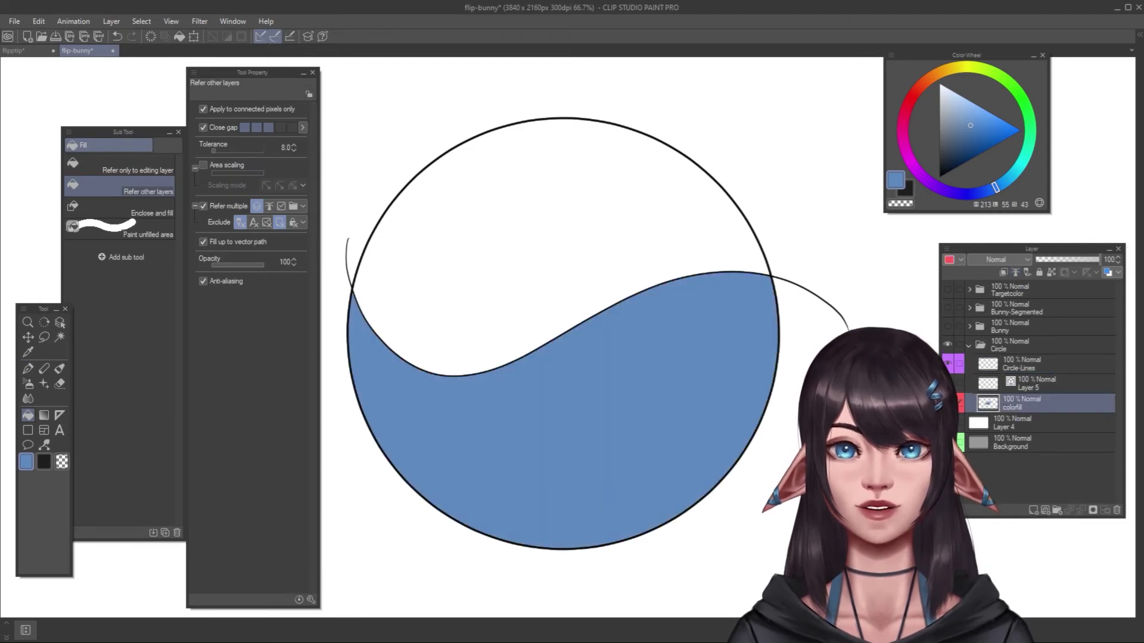
click(948, 383)
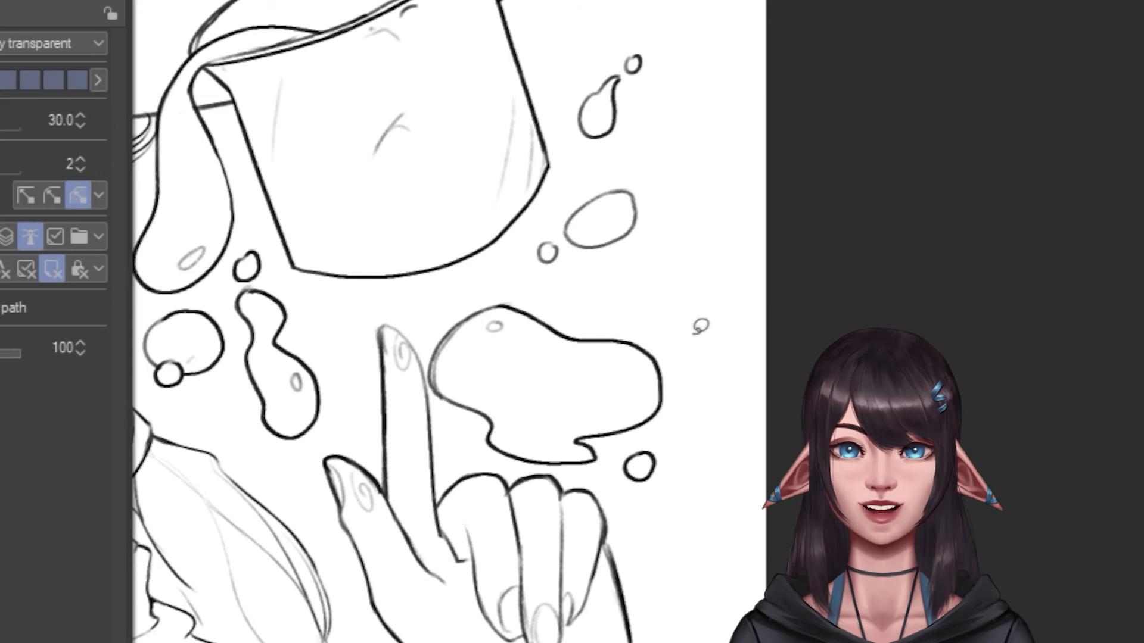
Enclose the puddle and small bubble to fill them blue, then undo trial red and green apple fills.
mouse_move(582, 268)
mouse_down()
mouse_move(478, 290)
mouse_move(443, 312)
mouse_up()
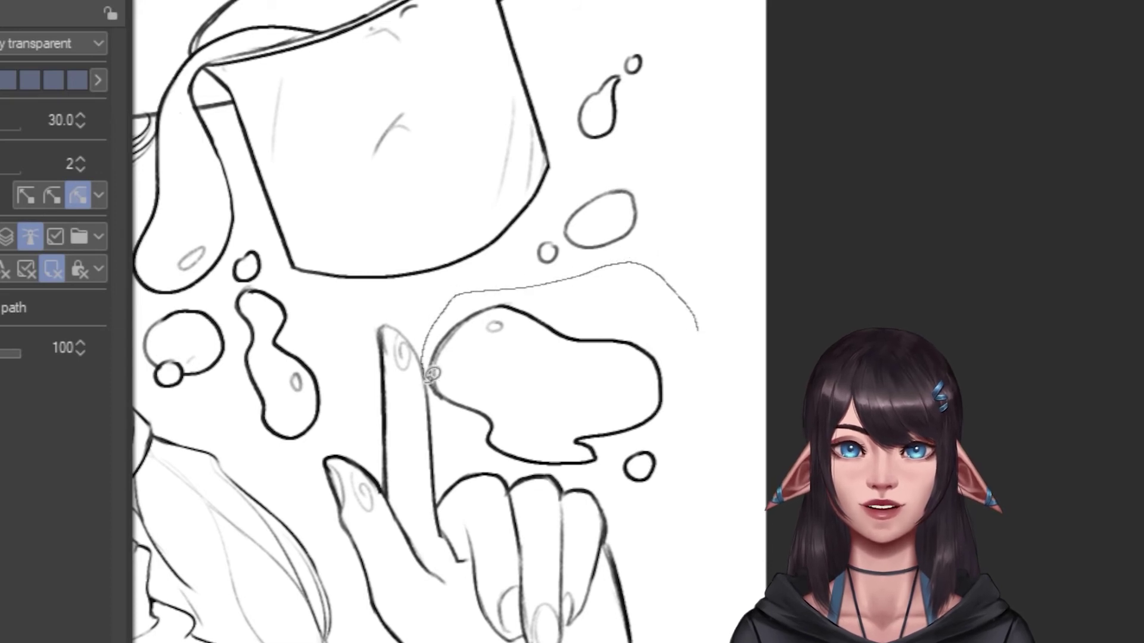
mouse_move(543, 462)
mouse_down()
mouse_move(649, 499)
mouse_move(733, 391)
mouse_move(732, 305)
mouse_up()
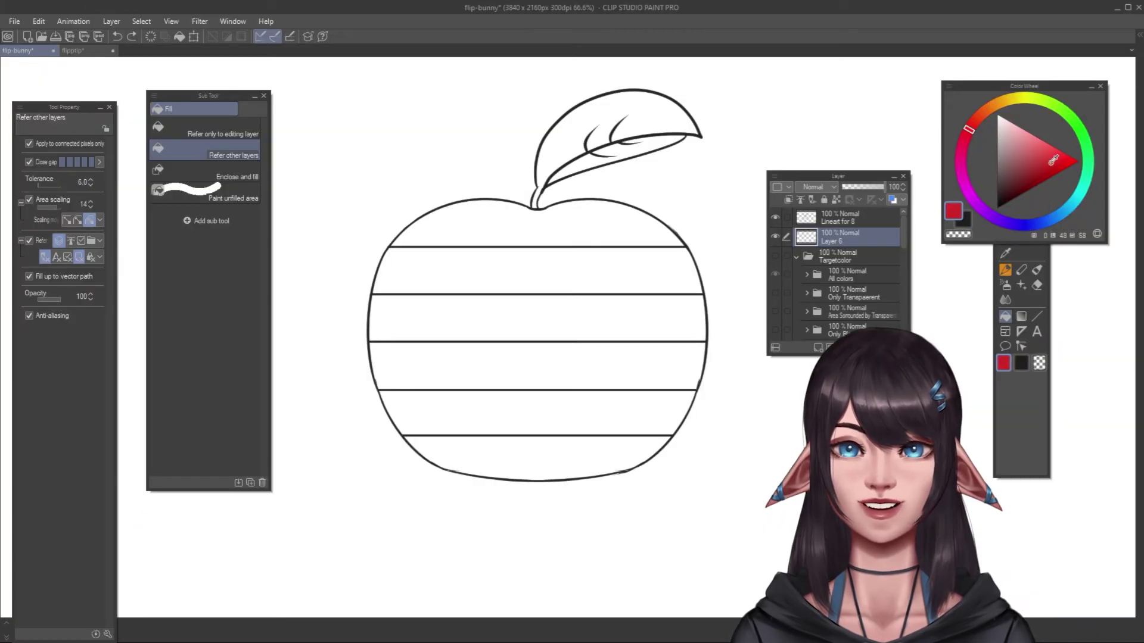
mouse_move(536, 221)
mouse_down()
mouse_move(516, 400)
mouse_move(449, 452)
mouse_up()
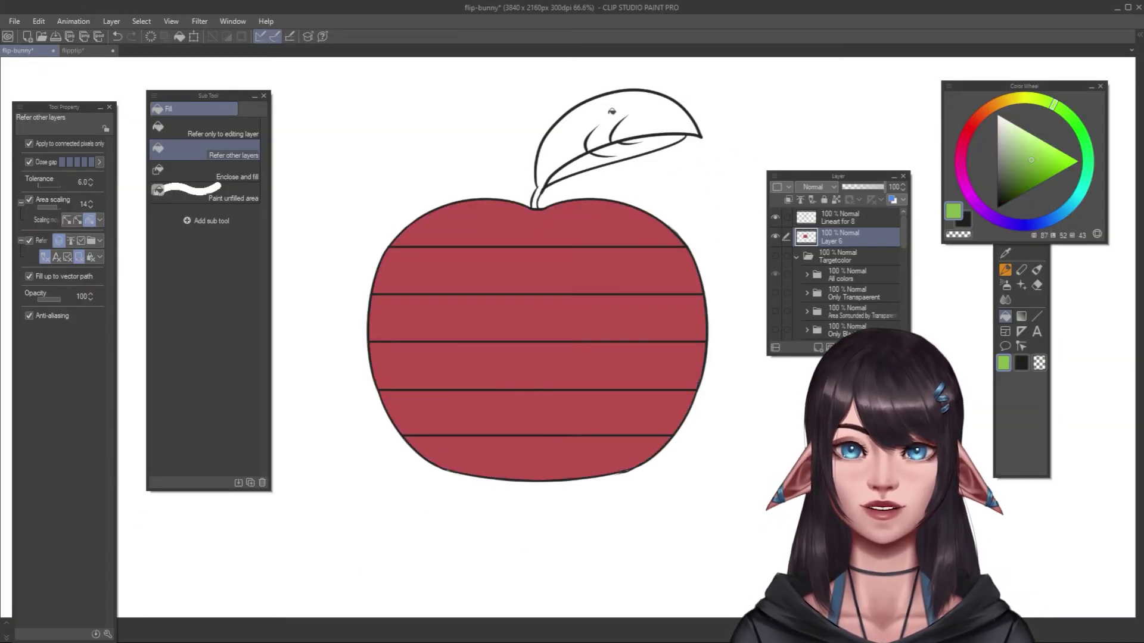
click(651, 148)
key(ctrl+z)
key(ctrl+z)
key(ctrl+z)
key(p)
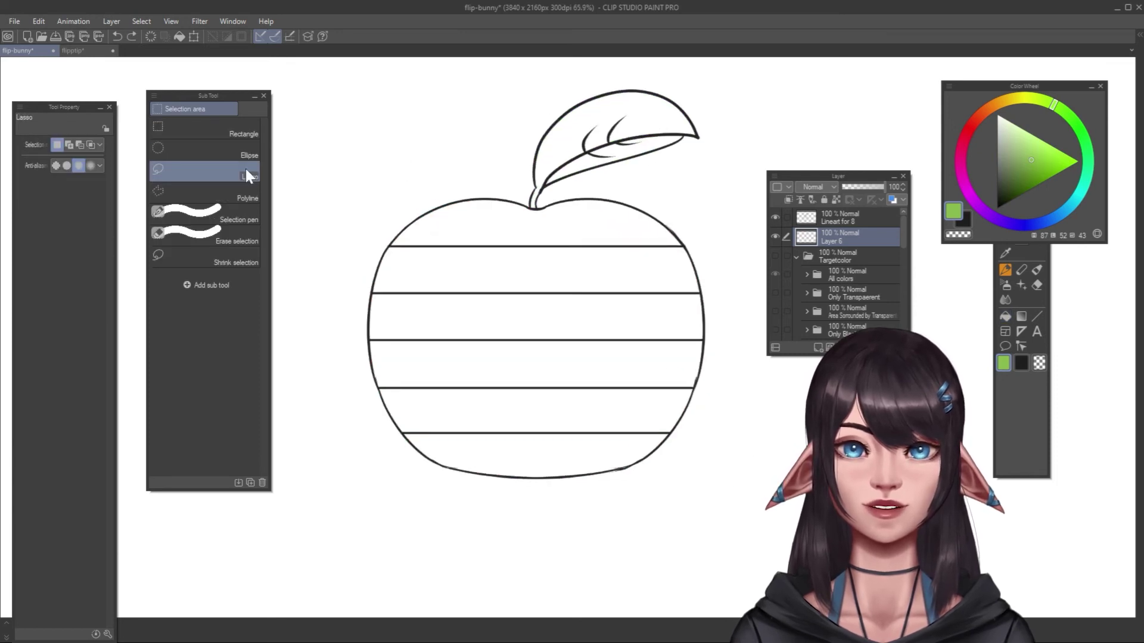
click(232, 312)
Enclose and fill the whole apple body red and the leaf green, then choose Paint unfilled area.
click(1018, 319)
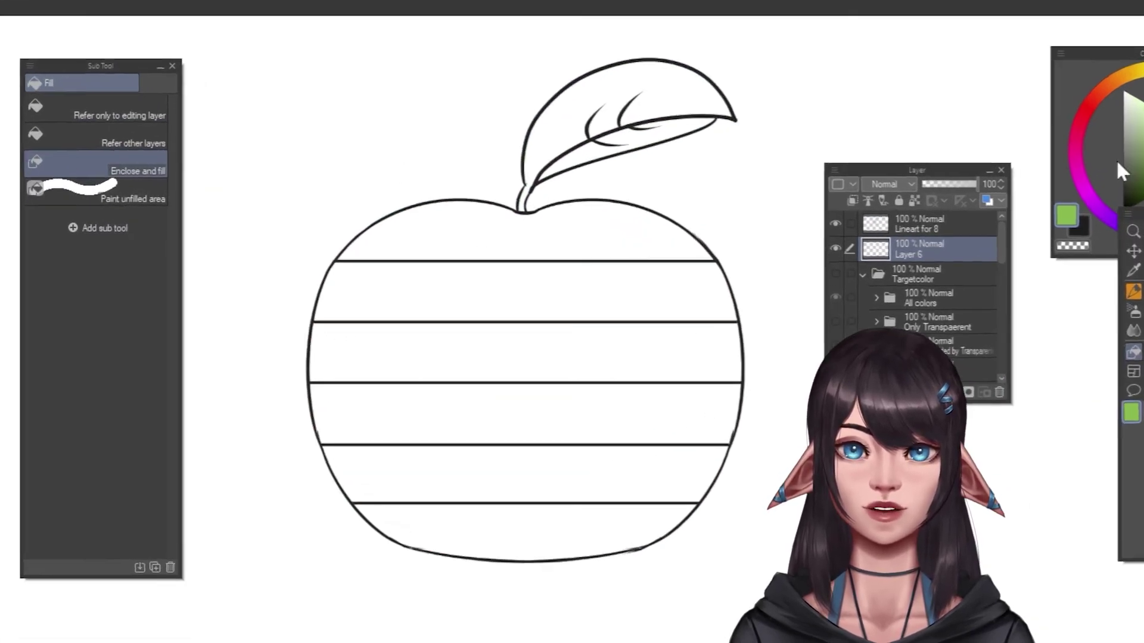
drag(718, 246, 700, 296)
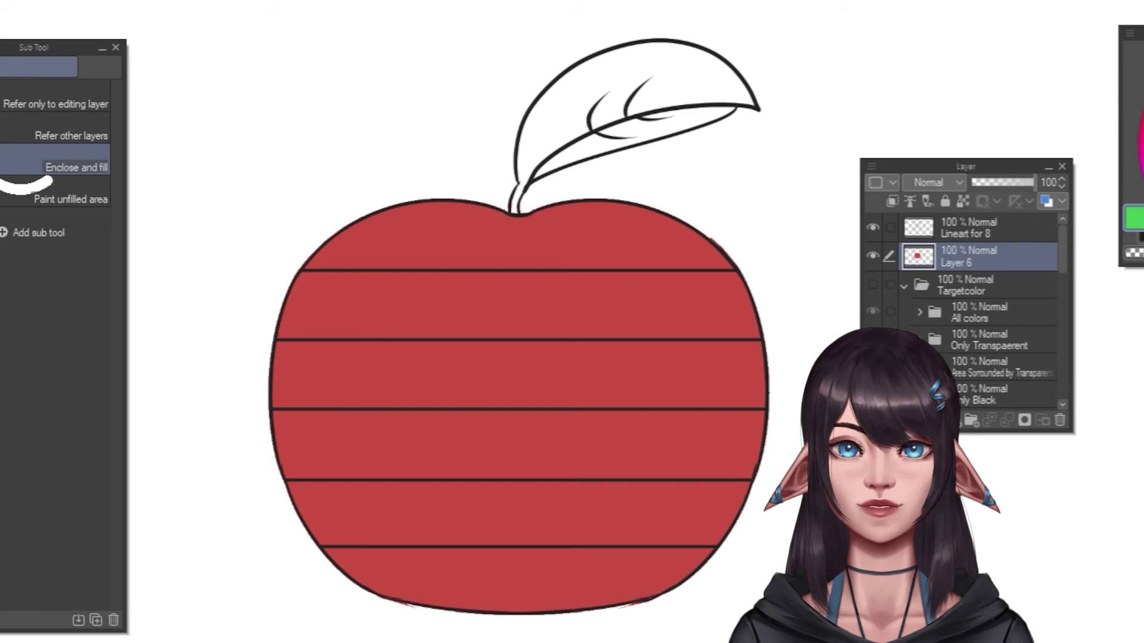
drag(718, 166, 724, 158)
drag(652, 19, 501, 193)
drag(834, 76, 655, 19)
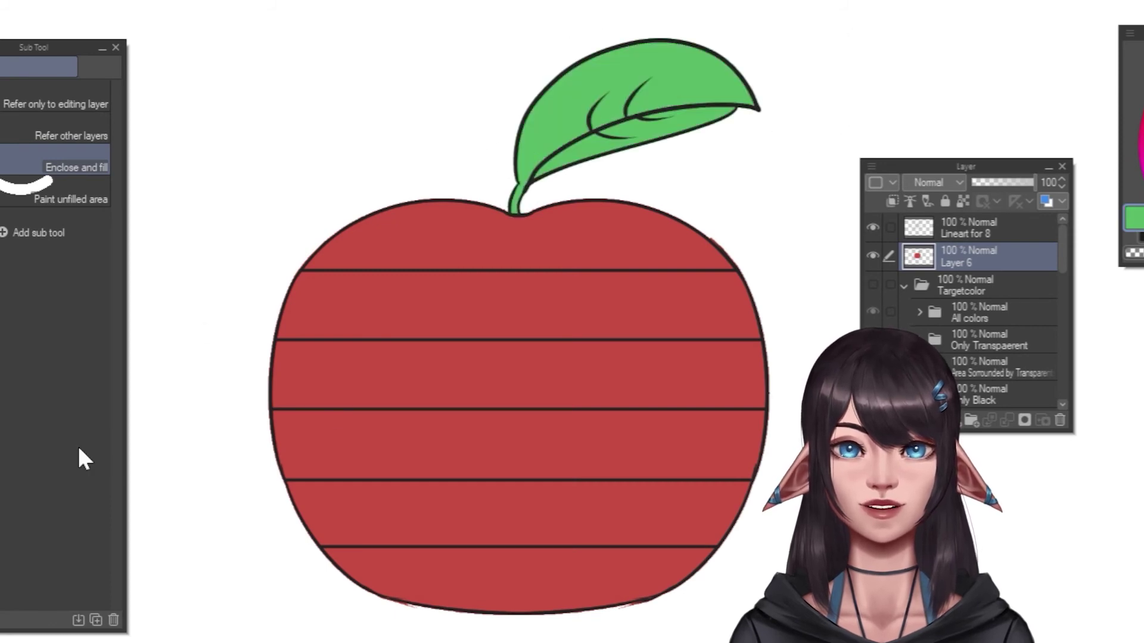
click(59, 199)
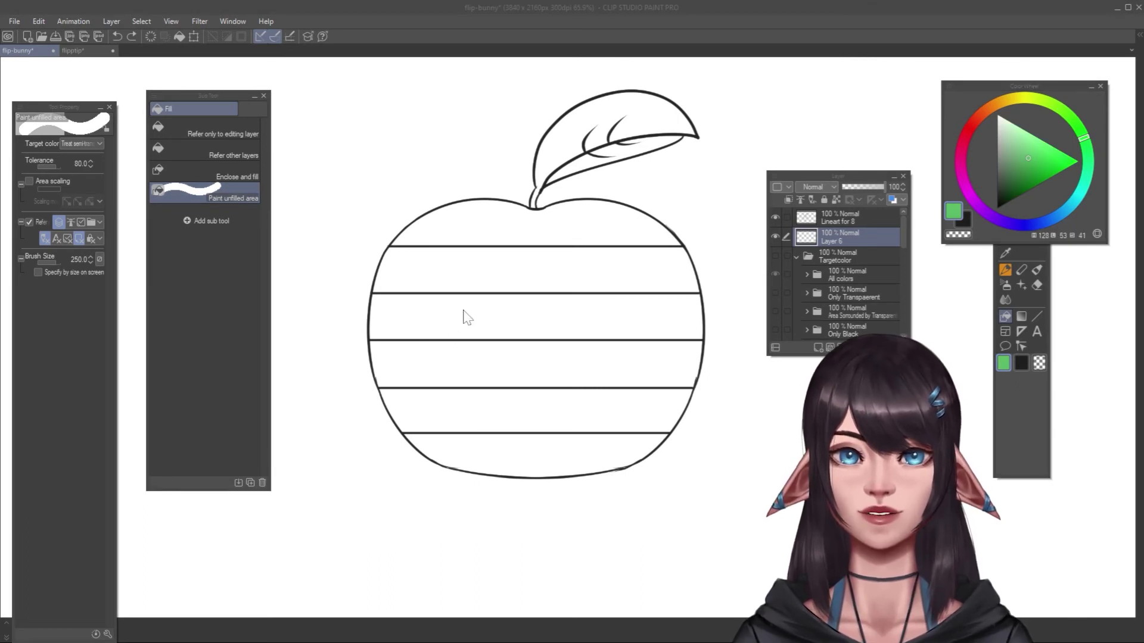
Sweep across the apple to fill every stripe green, then switch to red and paint around the leaf.
mouse_move(435, 312)
mouse_down()
mouse_move(426, 301)
mouse_move(472, 332)
mouse_move(467, 438)
mouse_move(485, 480)
mouse_move(549, 498)
mouse_move(669, 217)
mouse_move(592, 240)
mouse_move(480, 242)
mouse_move(327, 319)
mouse_up()
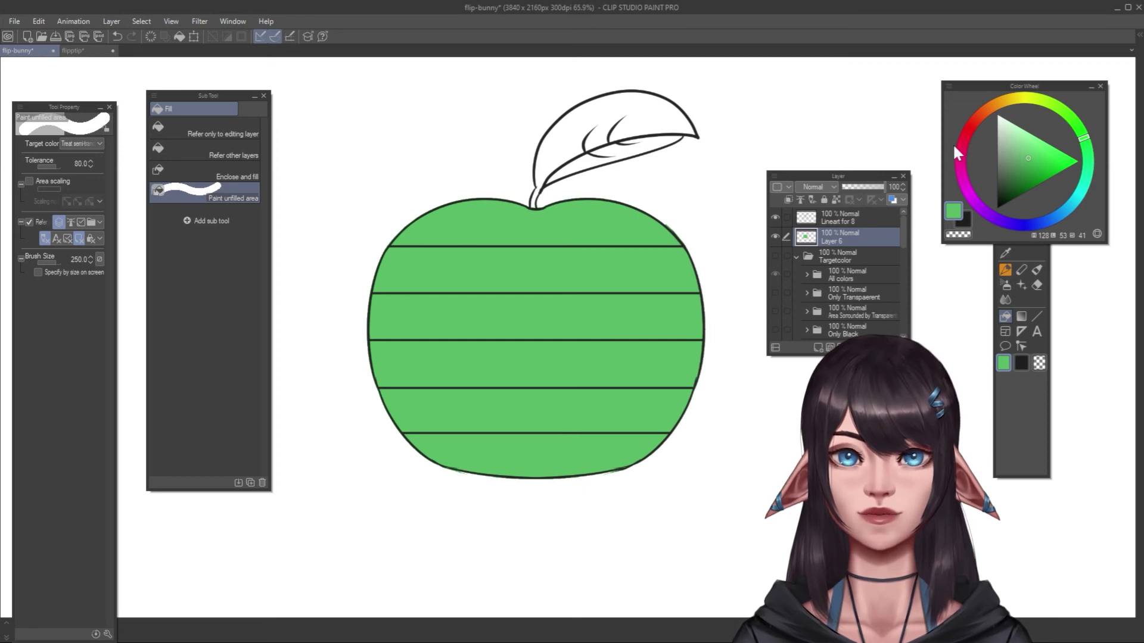
click(970, 129)
mouse_move(645, 123)
mouse_down()
mouse_move(536, 167)
mouse_move(595, 173)
mouse_move(661, 119)
mouse_up()
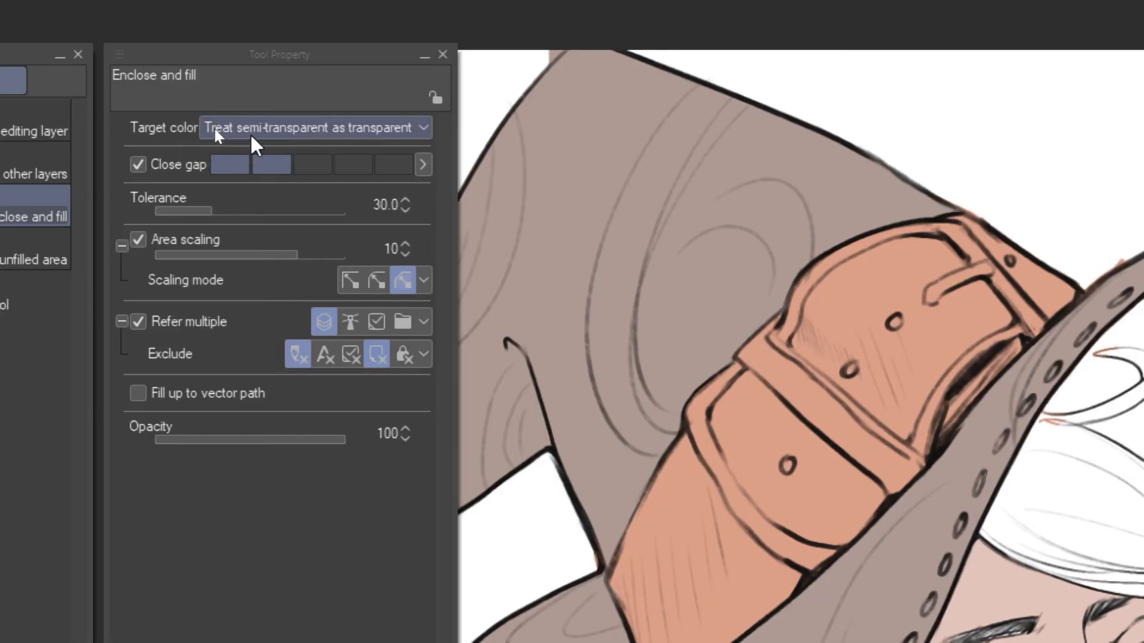
Change the Target color option and enclose the rainbow apple to fill it entirely red.
click(252, 137)
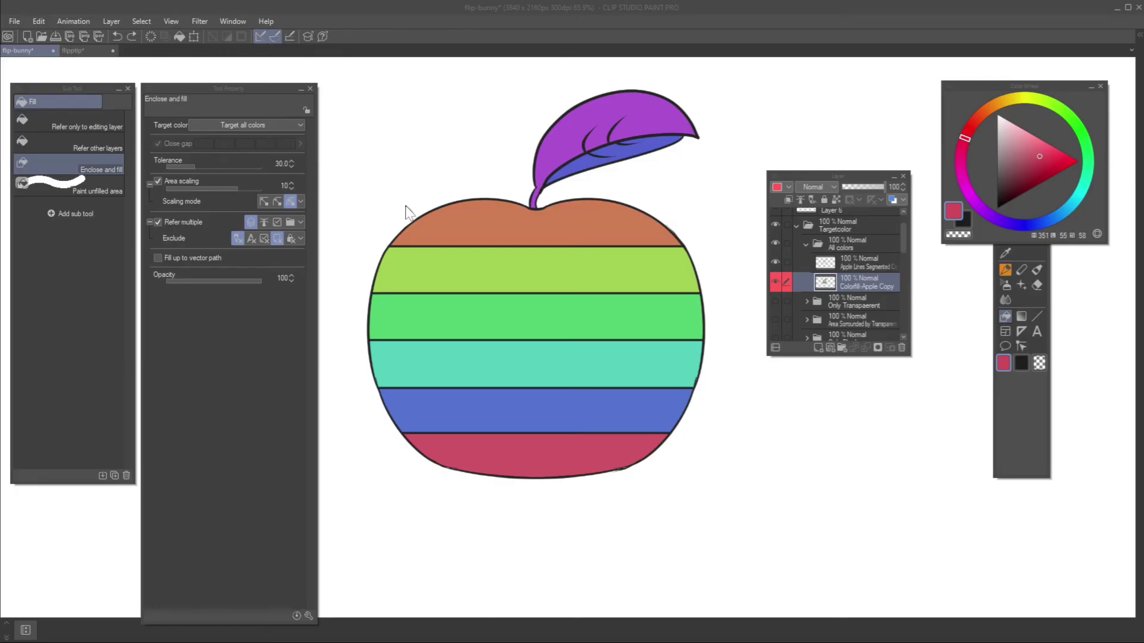
click(402, 181)
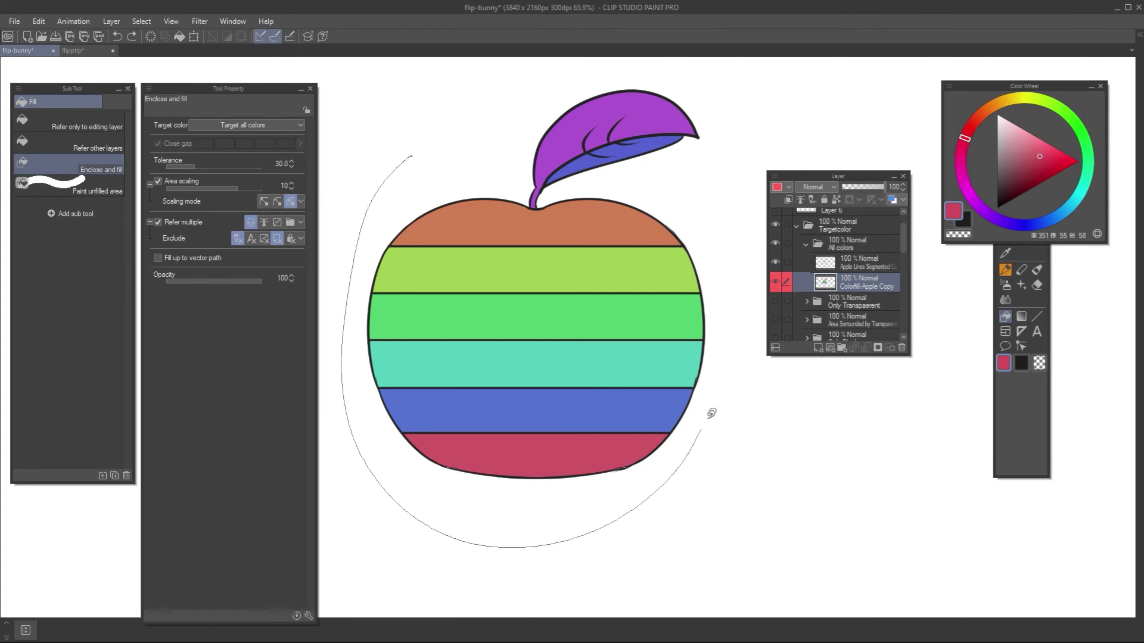
drag(579, 76, 573, 79)
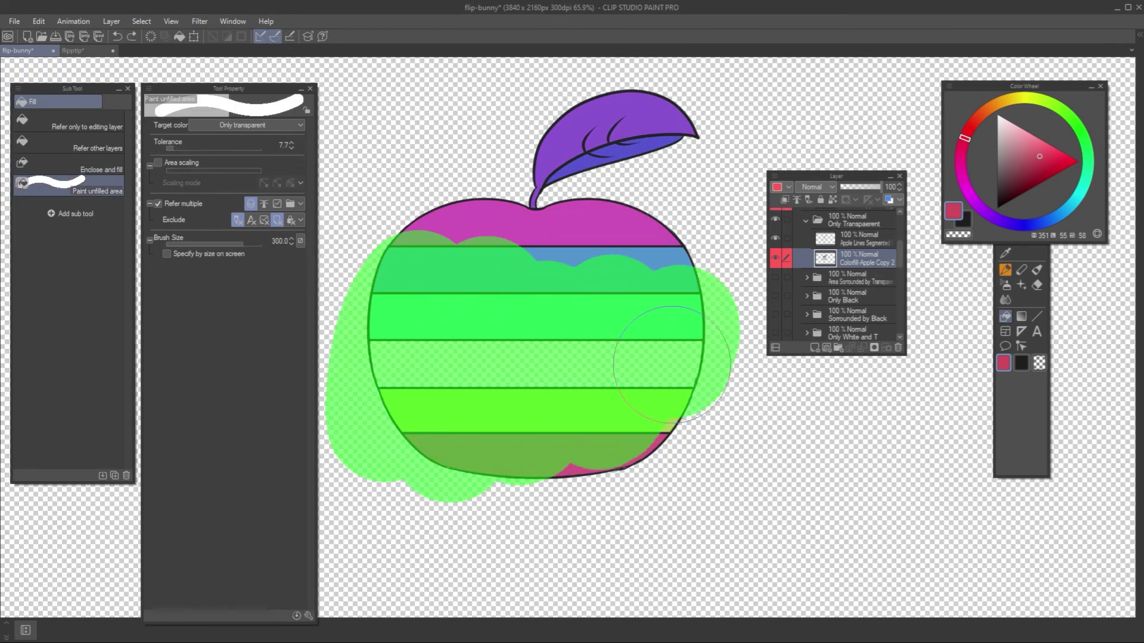
drag(655, 358, 639, 336)
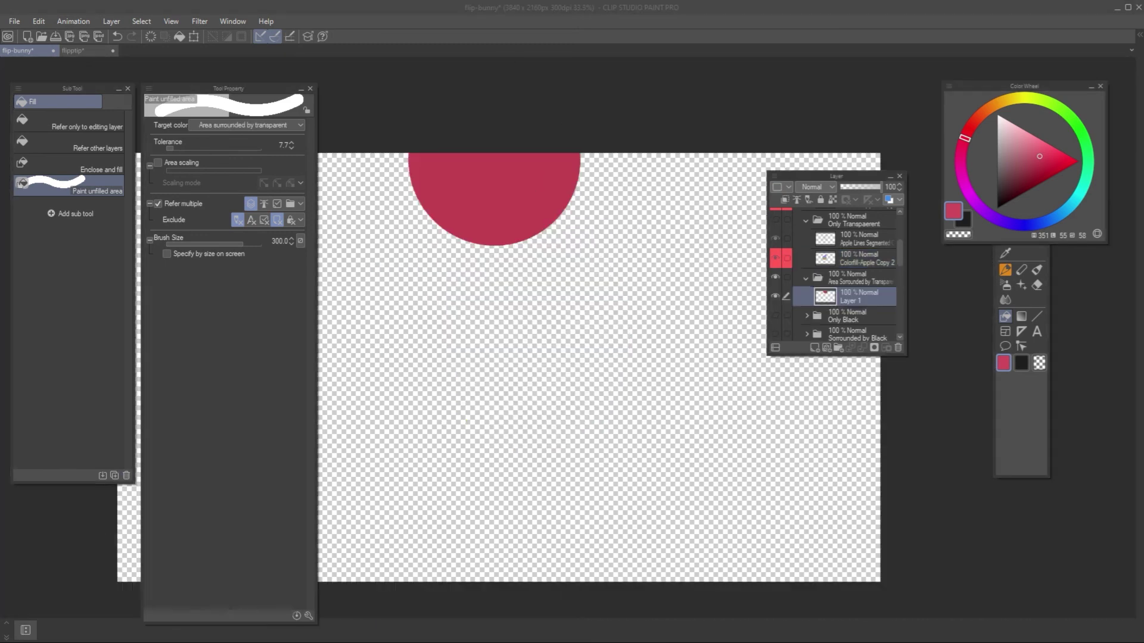
Move the red circle up, fill a circle area blue, and move the blue circle down over the red.
key(ctrl+t)
drag(460, 228, 458, 176)
key(Return)
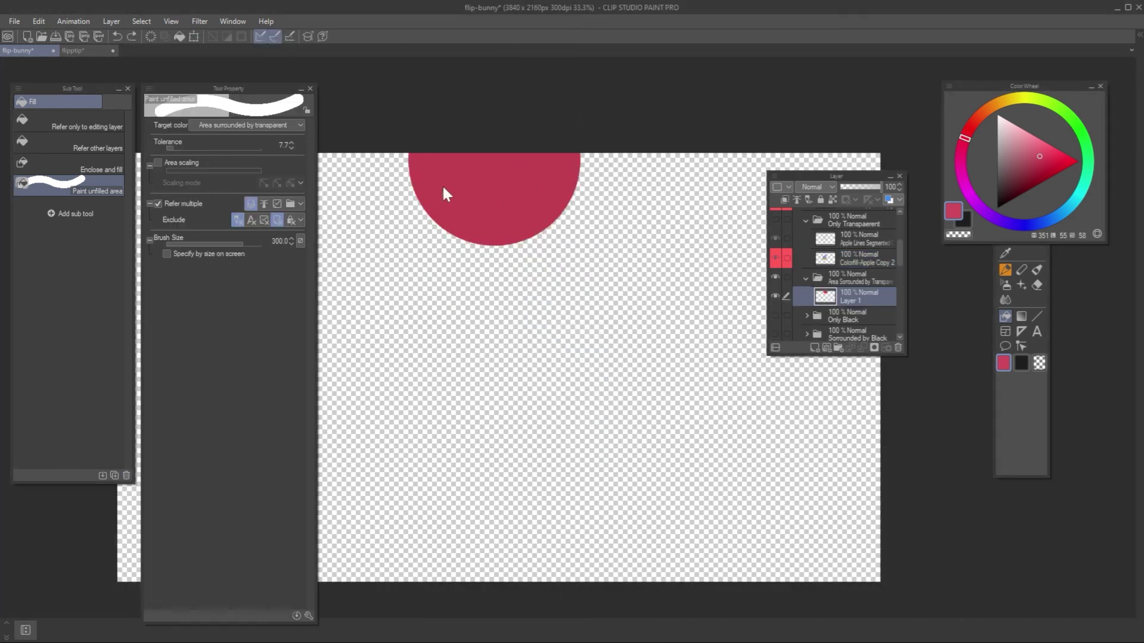
mouse_move(582, 198)
mouse_down()
mouse_move(417, 196)
mouse_move(357, 178)
mouse_up()
key(ctrl+t)
drag(506, 230, 505, 300)
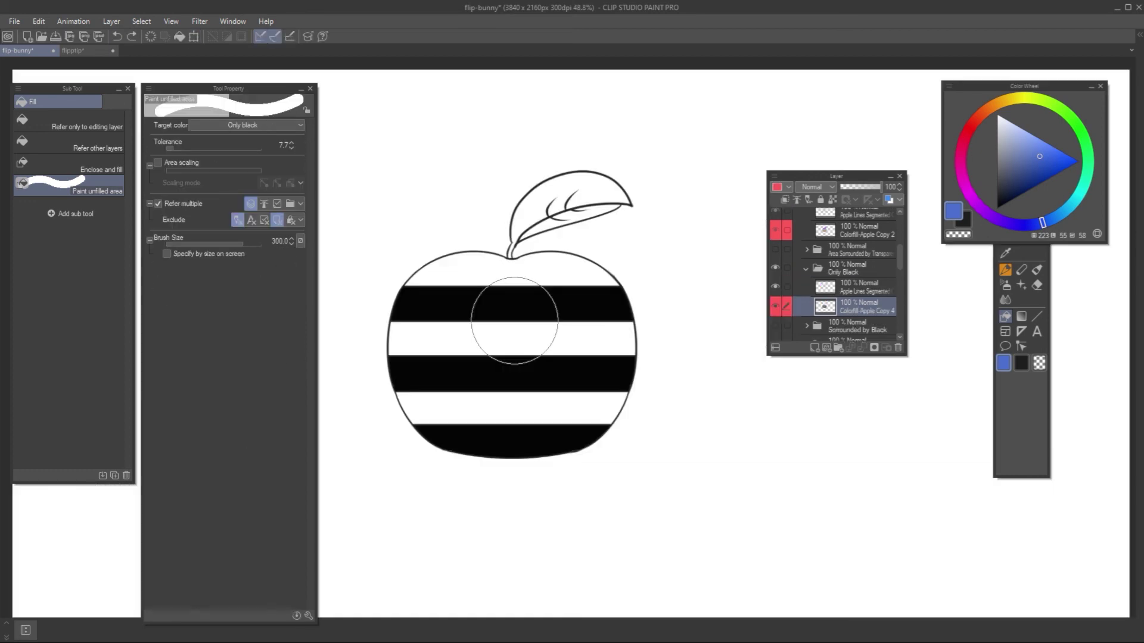
Paint unfilled areas across the apple, fill the left rectangle's empty part green, and move the content down.
mouse_move(417, 298)
mouse_down()
mouse_move(394, 415)
mouse_move(434, 420)
mouse_move(460, 449)
mouse_move(524, 445)
mouse_move(524, 481)
mouse_up()
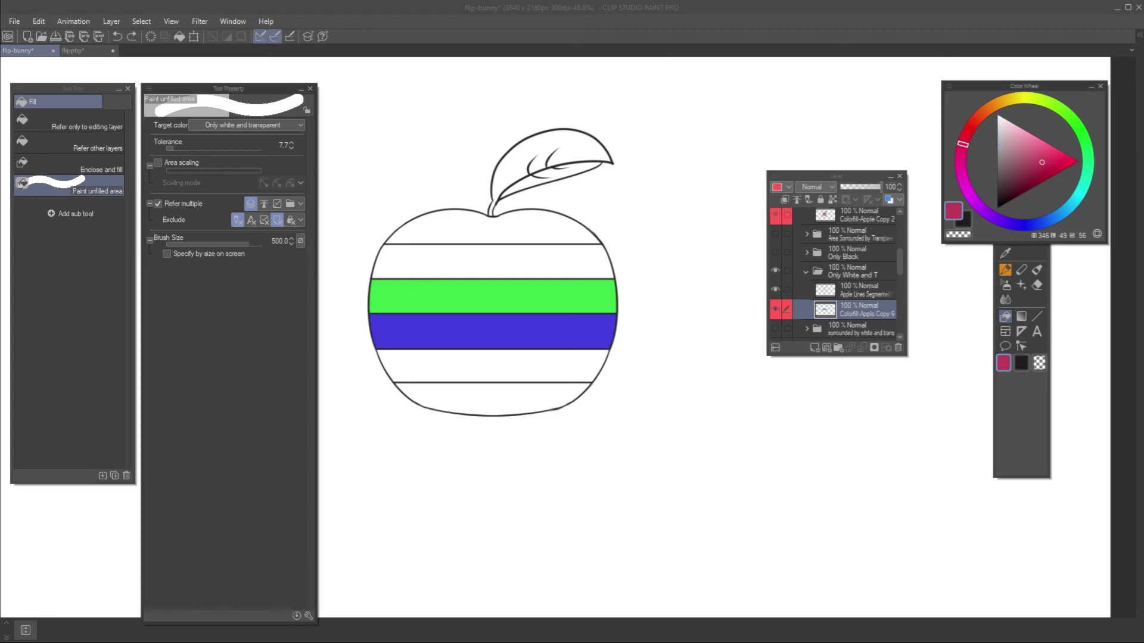
mouse_move(408, 238)
mouse_down()
mouse_move(513, 410)
mouse_move(441, 439)
mouse_up()
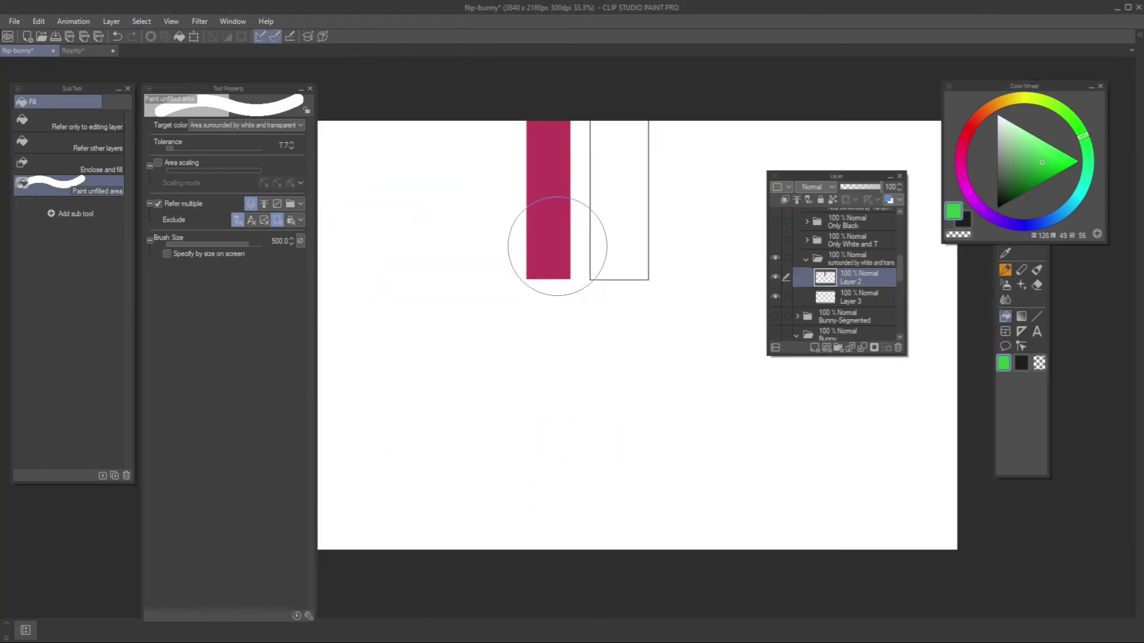
mouse_move(554, 122)
mouse_down()
mouse_move(601, 217)
mouse_move(568, 287)
mouse_move(599, 303)
mouse_move(633, 146)
mouse_up()
key(ctrl+t)
mouse_move(582, 215)
mouse_down()
mouse_move(580, 432)
mouse_move(574, 396)
mouse_up()
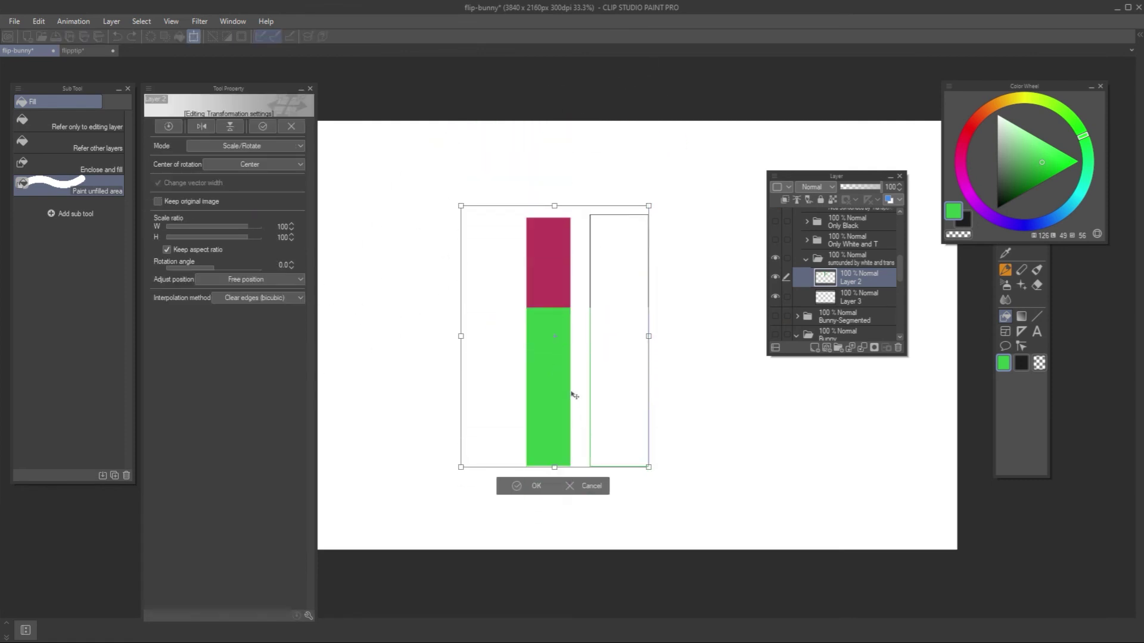
key(Return)
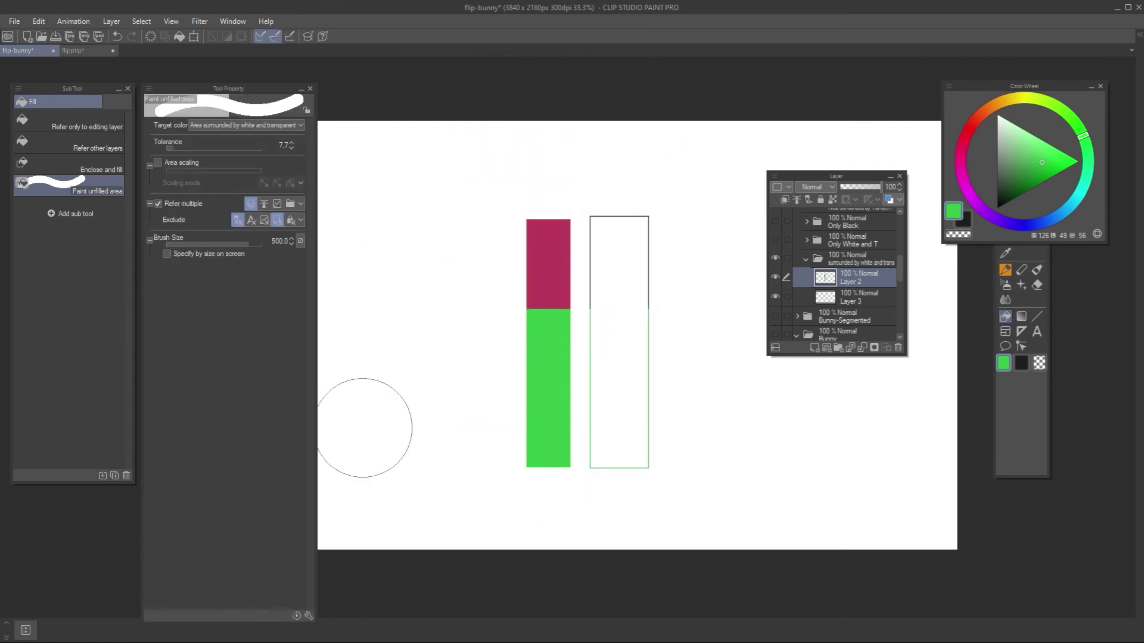